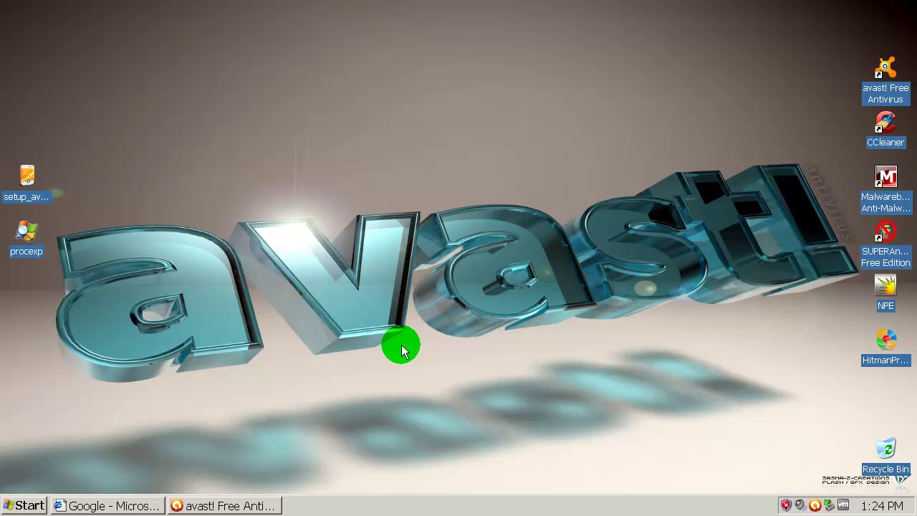
Step: Show avast's Update page with program version 6.0.1000 and compare it against the desktop setup_av_free_eng file
left_click(188, 505)
left_click(268, 321)
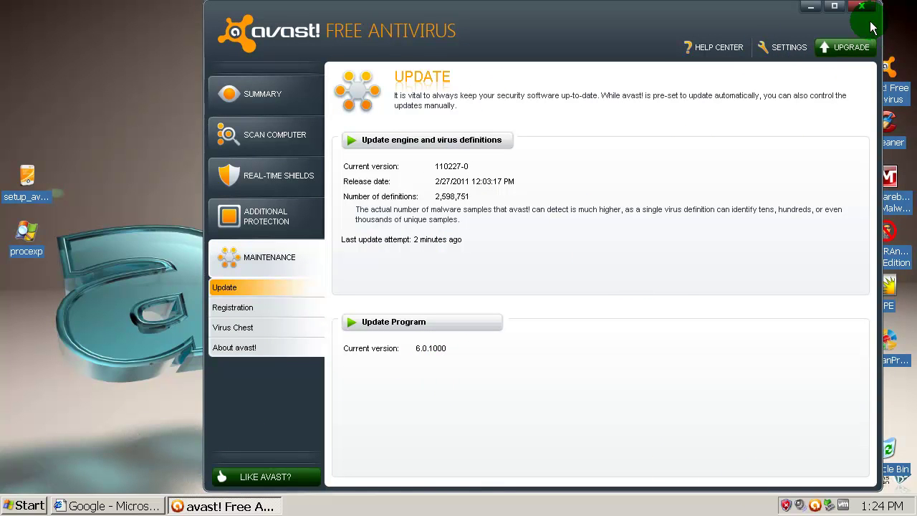
left_click(811, 7)
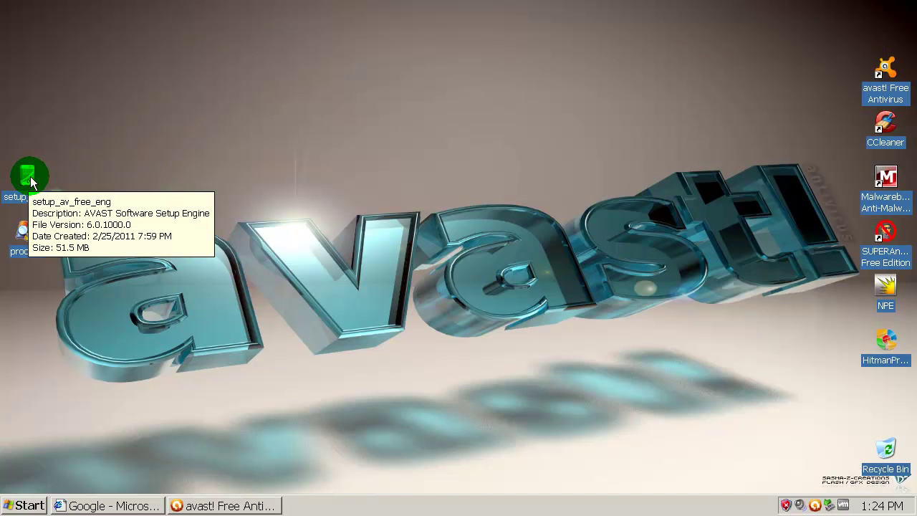
left_click(243, 506)
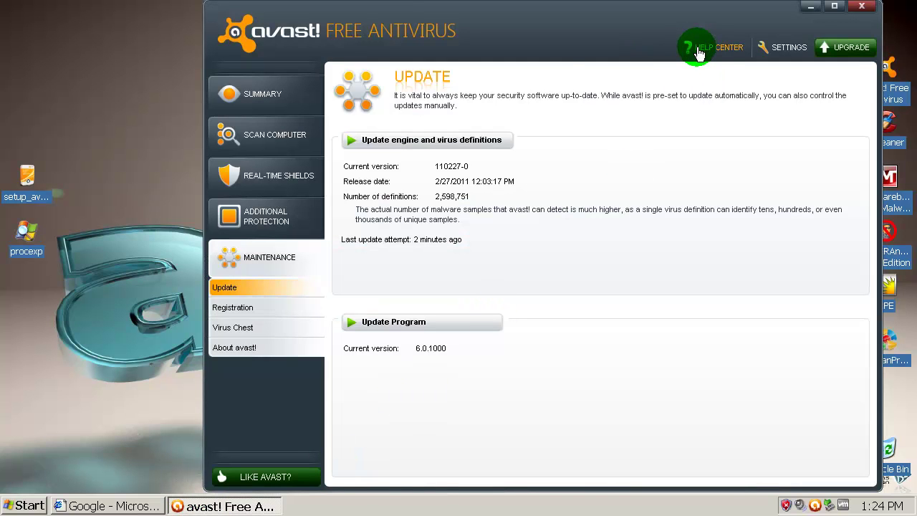
Step: Browse the AutoSandbox, WebRep and Site Blocking pages, leaving site blocking disabled with no URLs
left_click(281, 96)
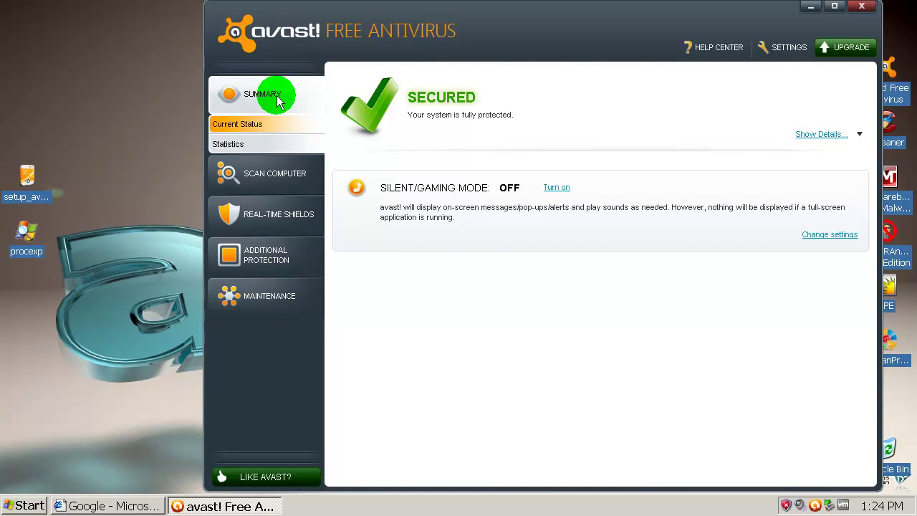
left_click(272, 252)
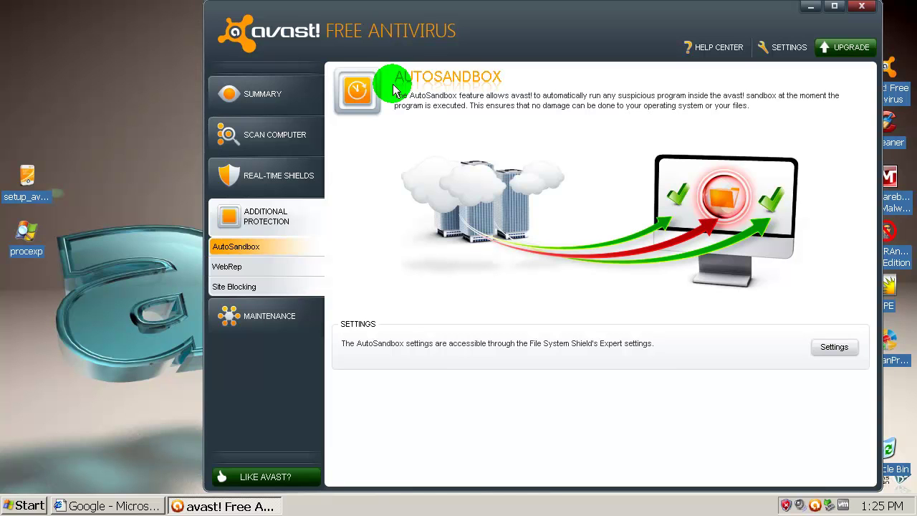
left_click(228, 269)
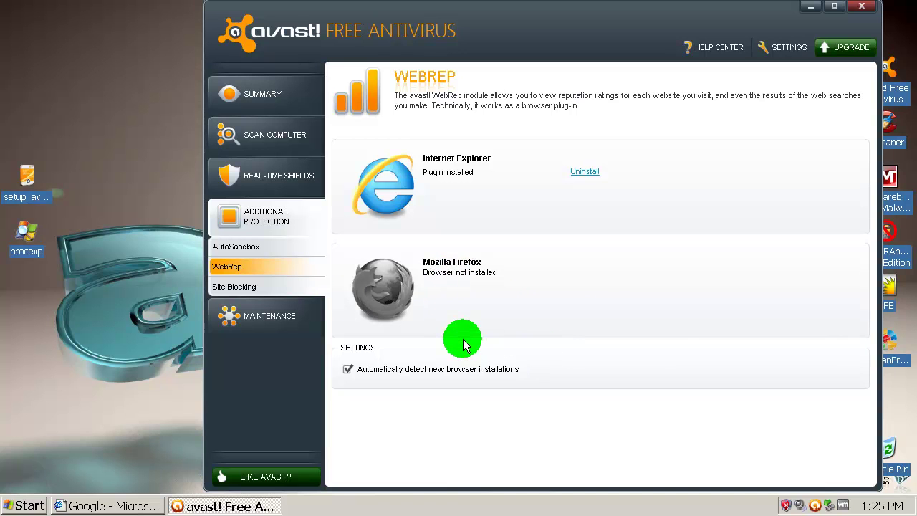
left_click(248, 290)
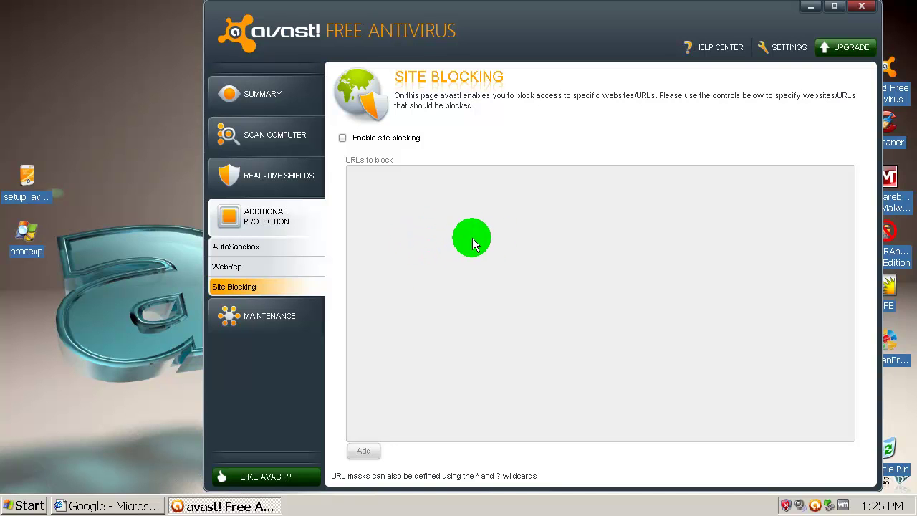
left_click(341, 138)
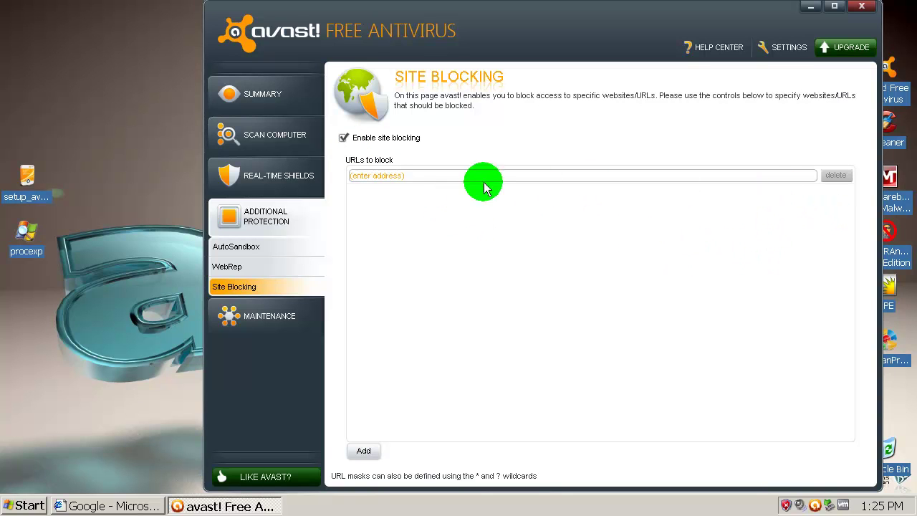
left_click(343, 138)
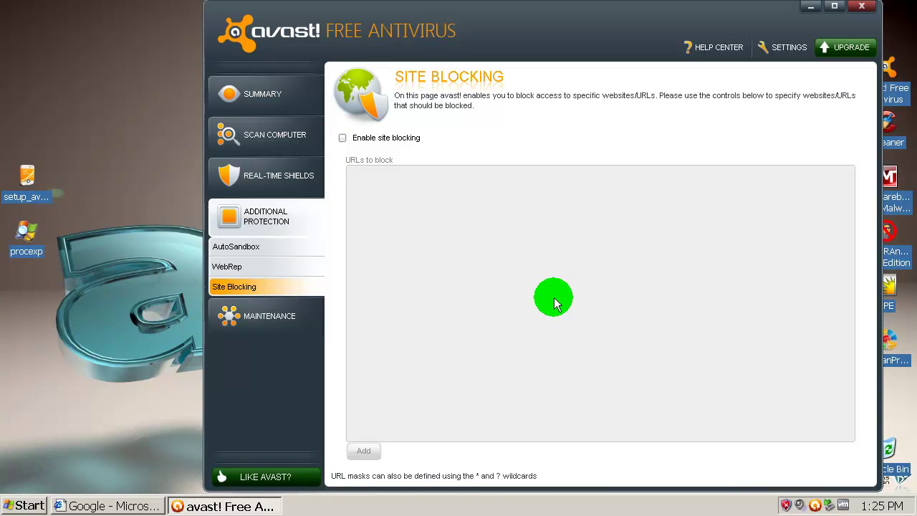
Step: Run Update Program from the update page and confirm the program is already current
left_click(303, 318)
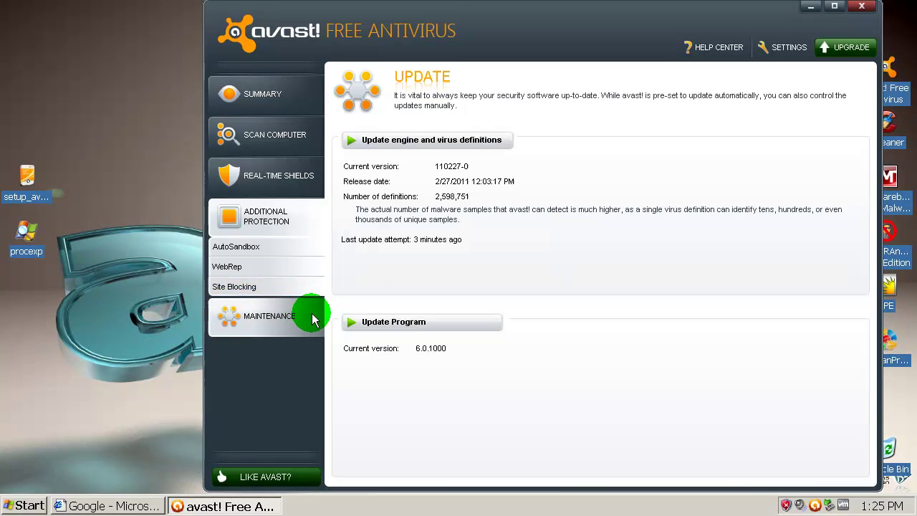
left_click(451, 325)
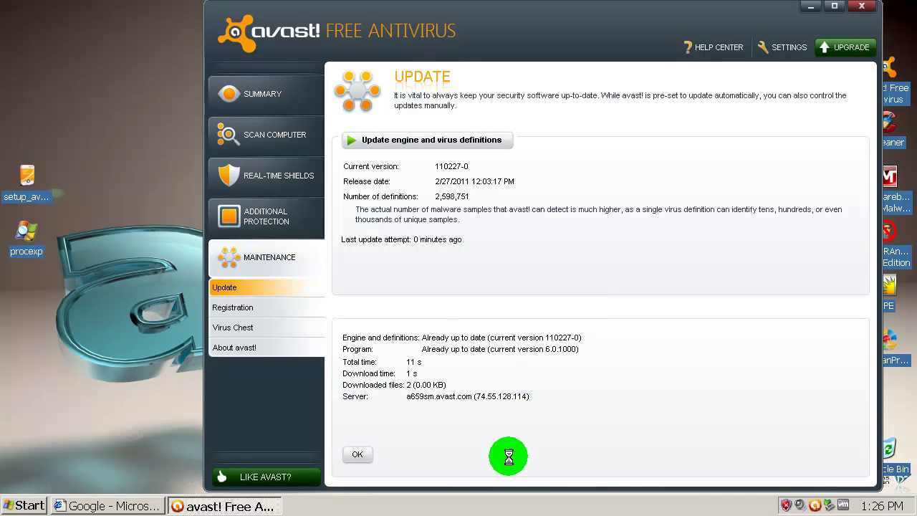
left_click(357, 454)
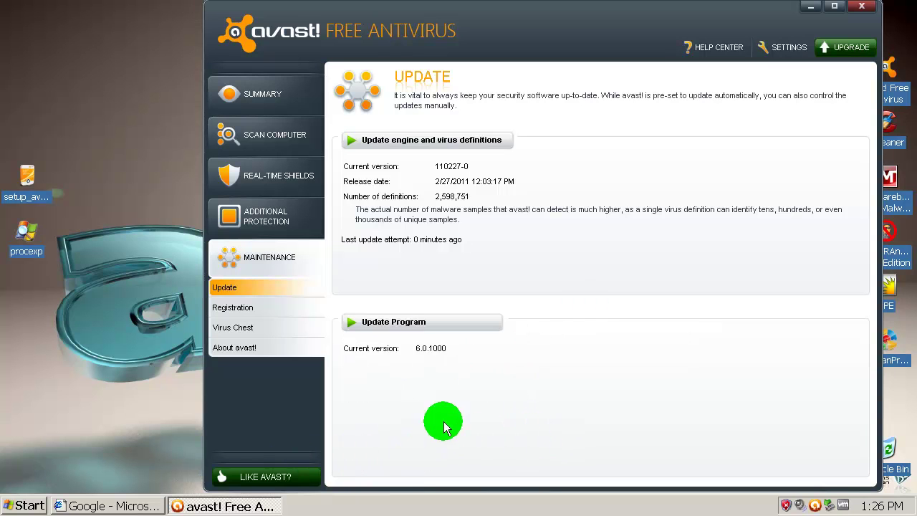
Step: Update the engine and virus definitions, already current at 110227-0, then return to Summary
left_click(446, 147)
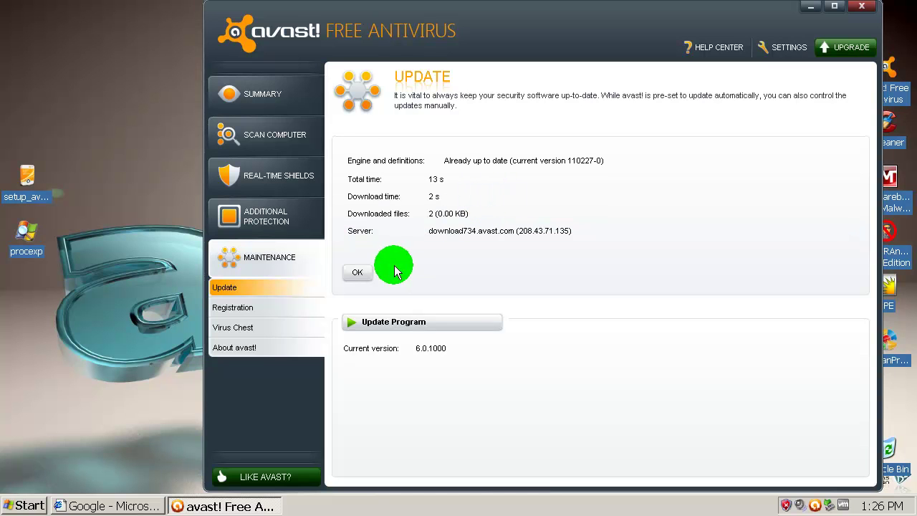
left_click(362, 273)
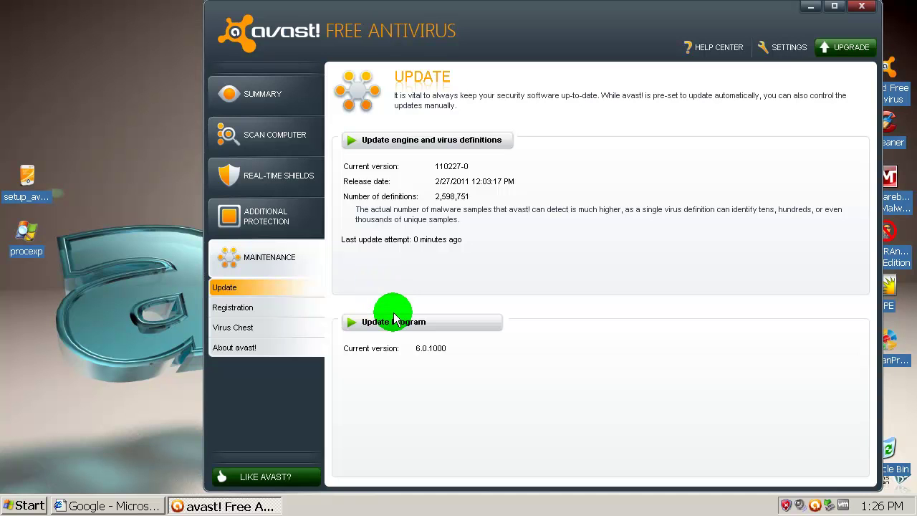
left_click(255, 93)
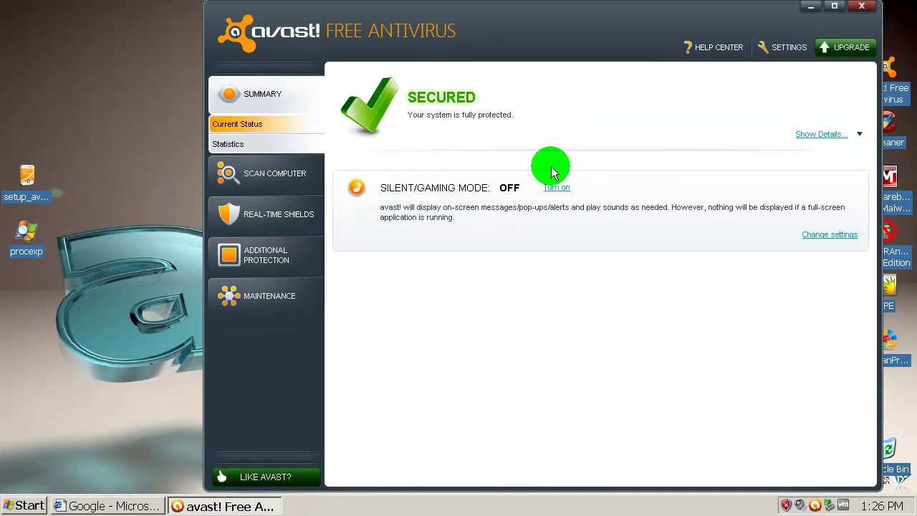
Step: Review Virus Chest, Virus Alerts and Maintenance settings, cancel unchanged, and show the File System Shield page
left_click(804, 60)
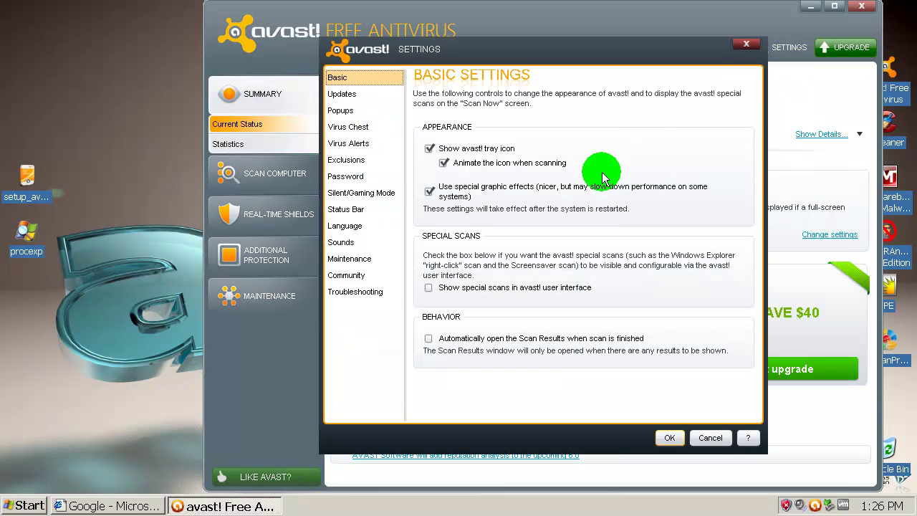
left_click(362, 128)
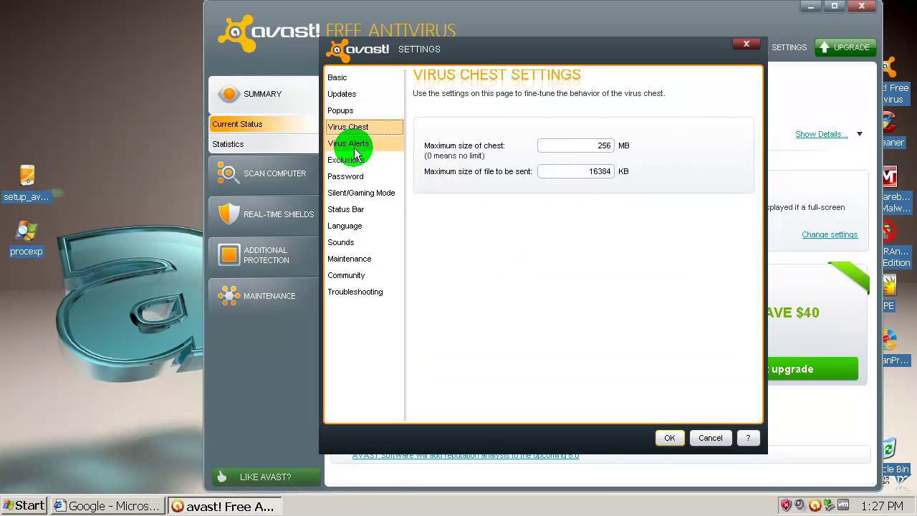
left_click(351, 144)
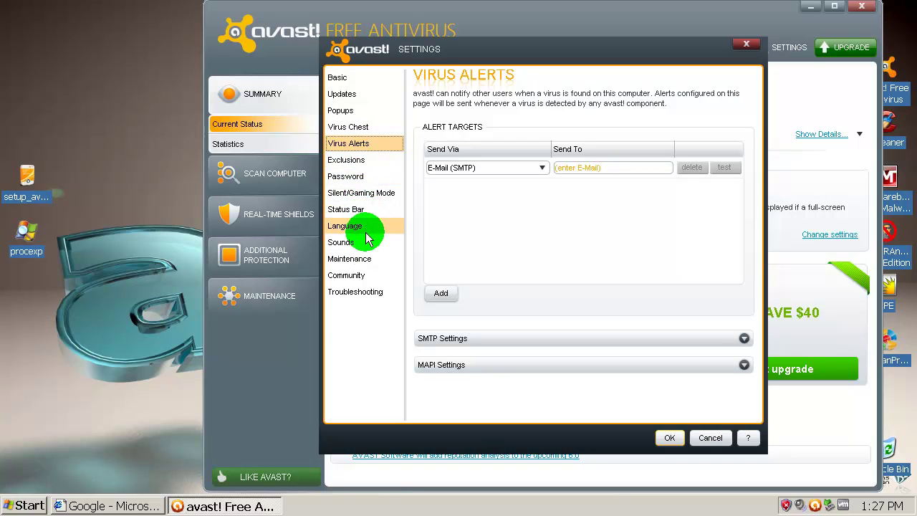
left_click(371, 263)
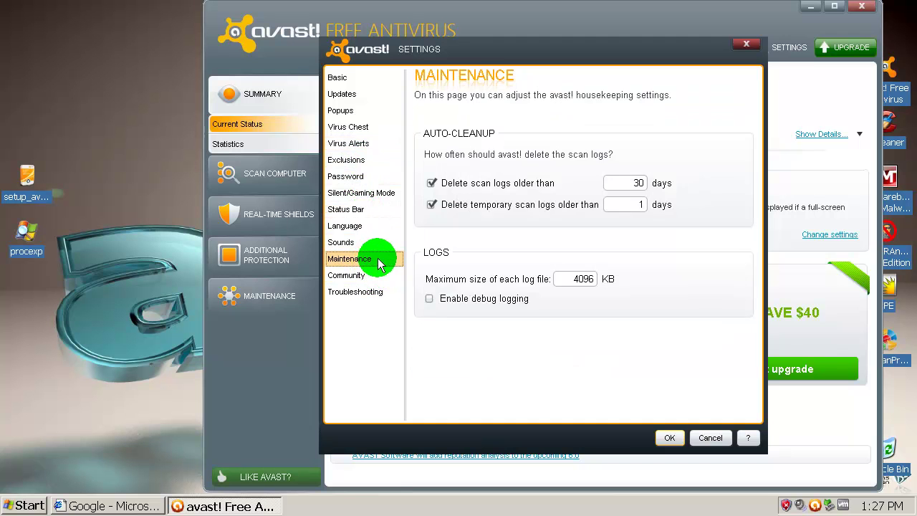
left_click(710, 437)
left_click(272, 222)
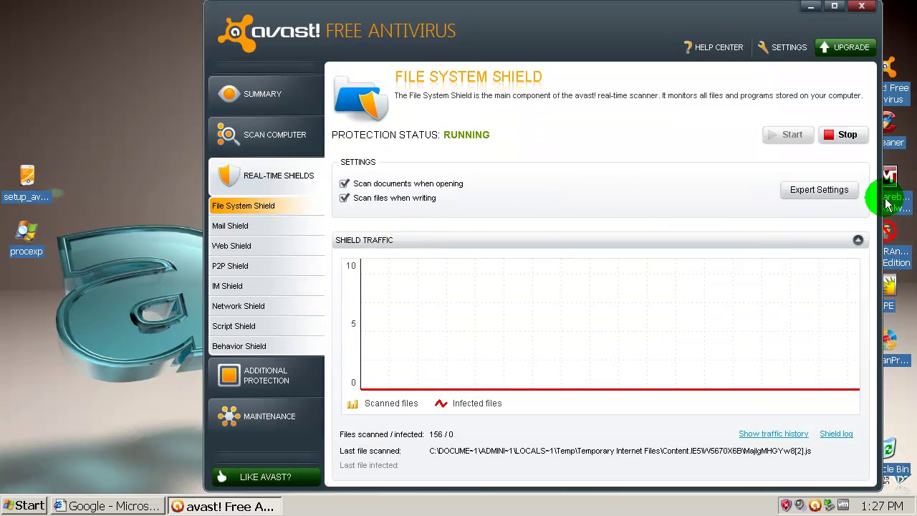
Step: Set File System Shield heuristics sensitivity to High and enable PUP scanning
left_click(788, 193)
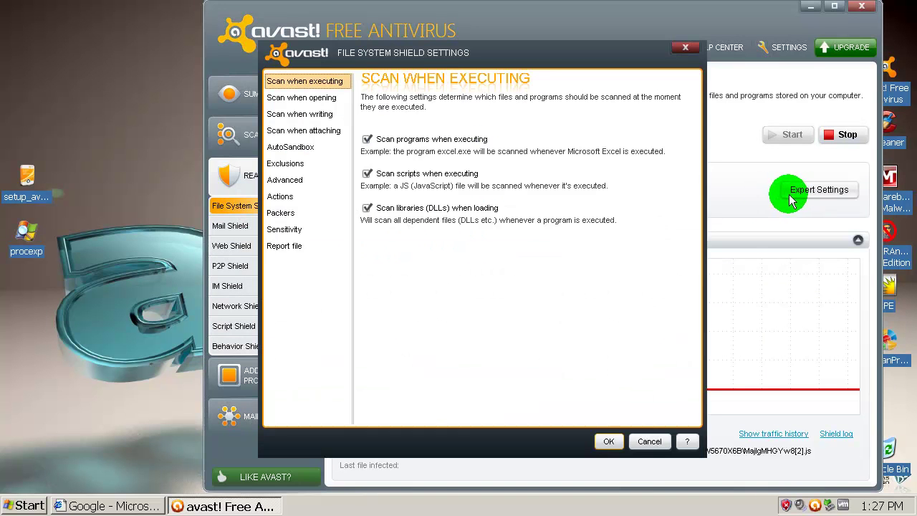
left_click(284, 185)
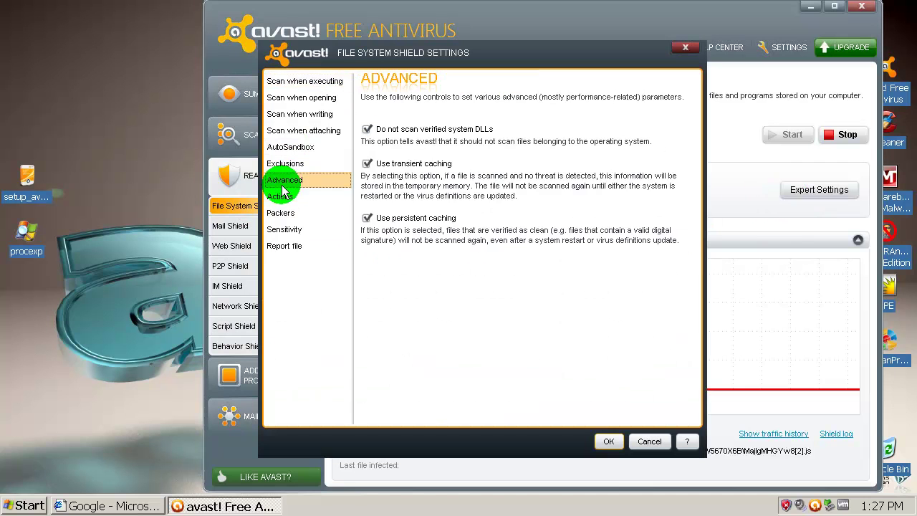
left_click(288, 228)
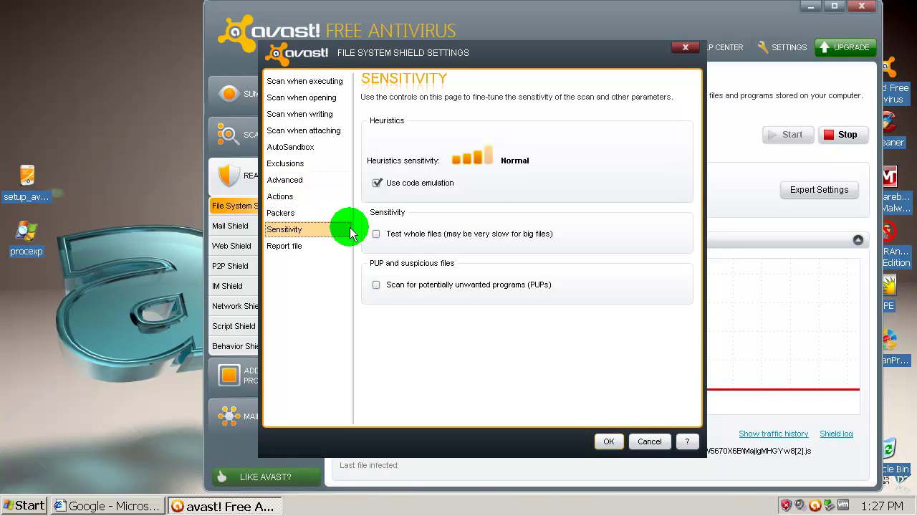
left_click(489, 161)
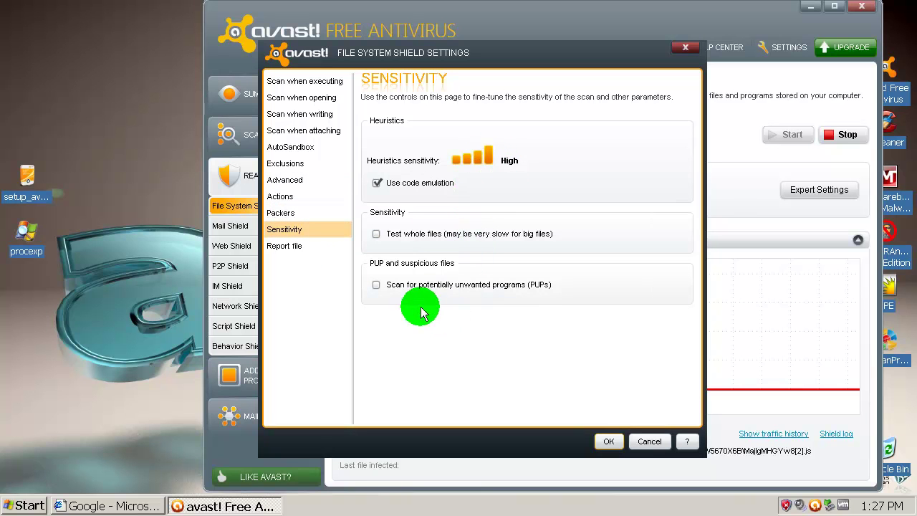
left_click(376, 285)
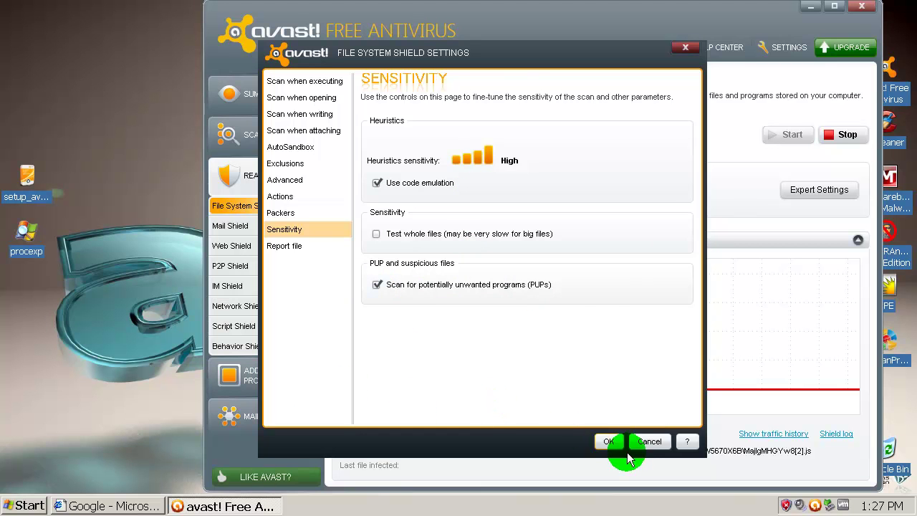
left_click(607, 442)
Step: Set Web Shield heuristics sensitivity to High and enable PUP scanning
left_click(242, 226)
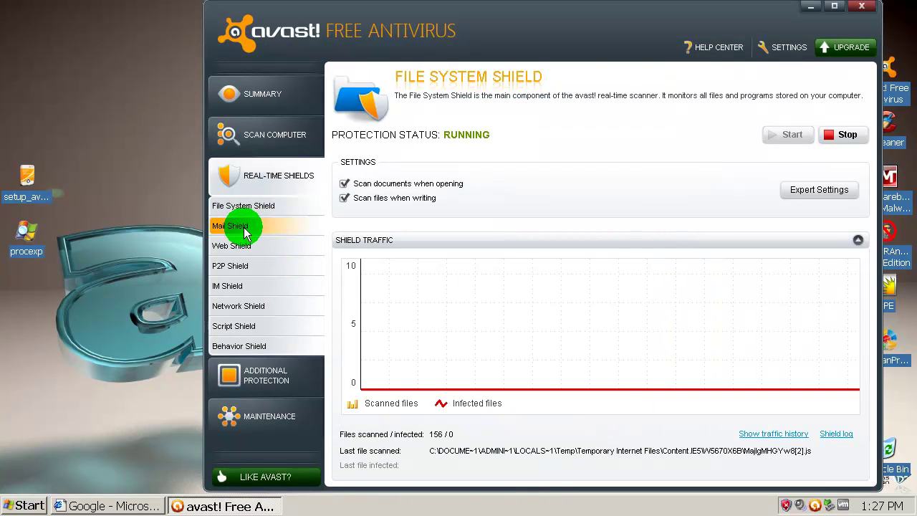
left_click(243, 248)
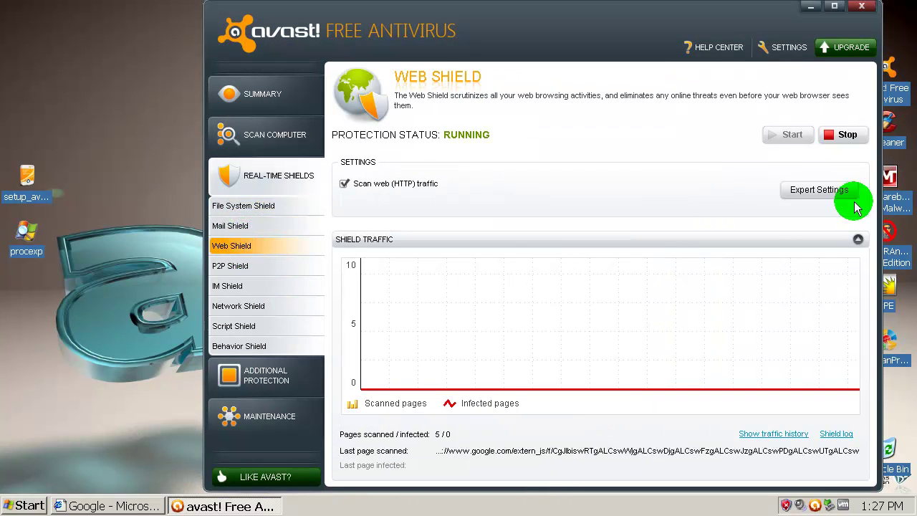
left_click(828, 190)
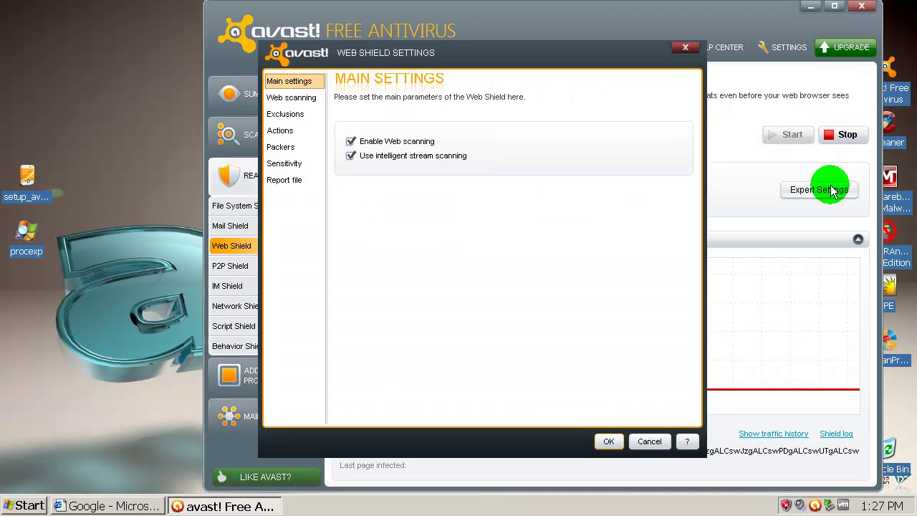
left_click(279, 164)
left_click(464, 160)
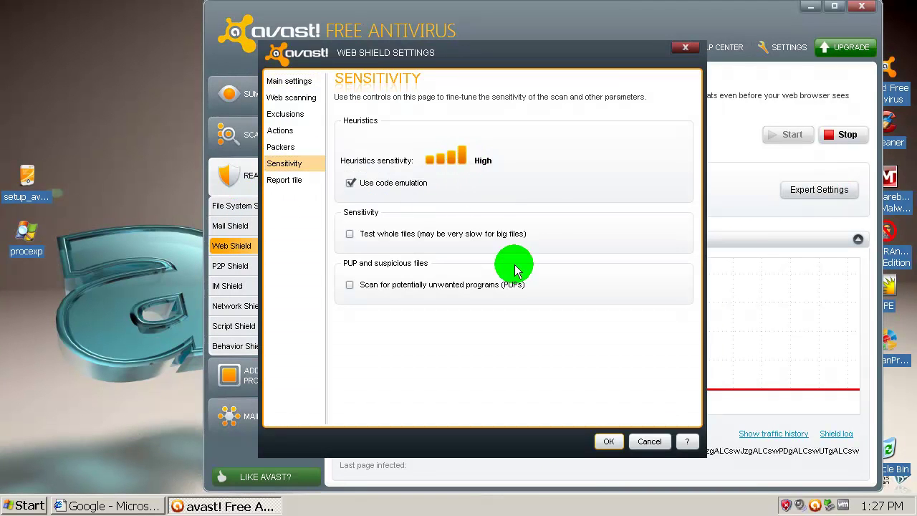
left_click(350, 287)
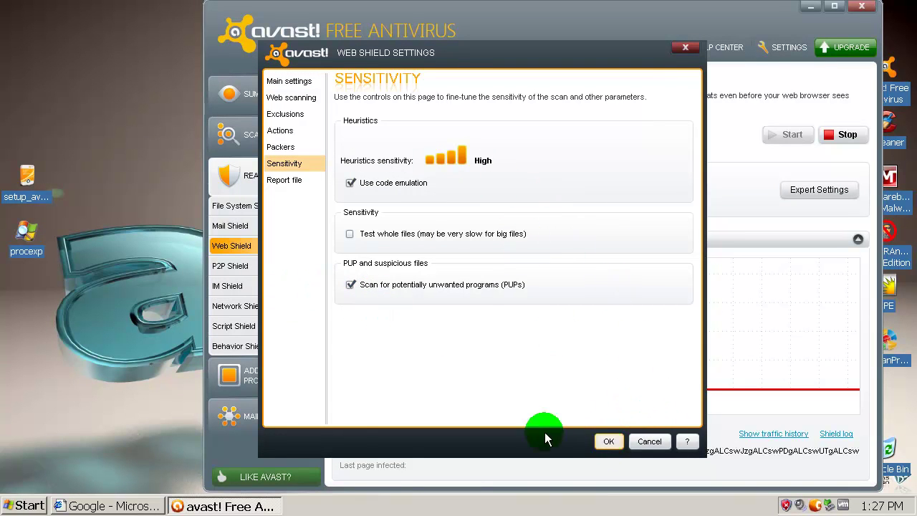
left_click(615, 440)
left_click(247, 271)
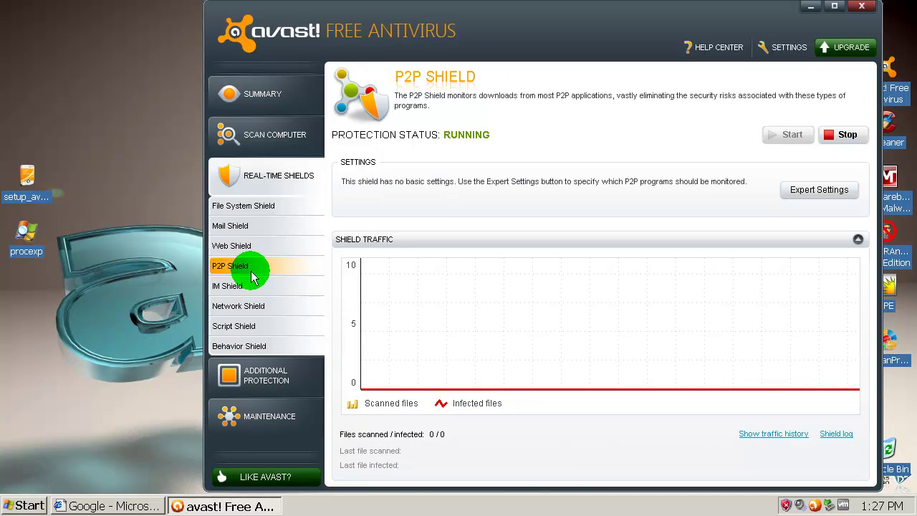
Step: Check the Network and Behavior Shield pages are running, then close the avast window
left_click(256, 309)
left_click(263, 348)
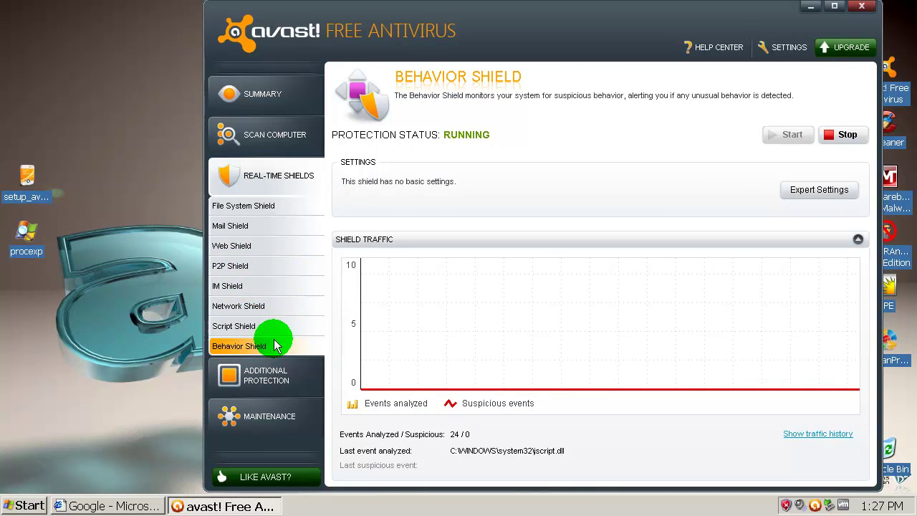
left_click_drag(591, 33, 555, 40)
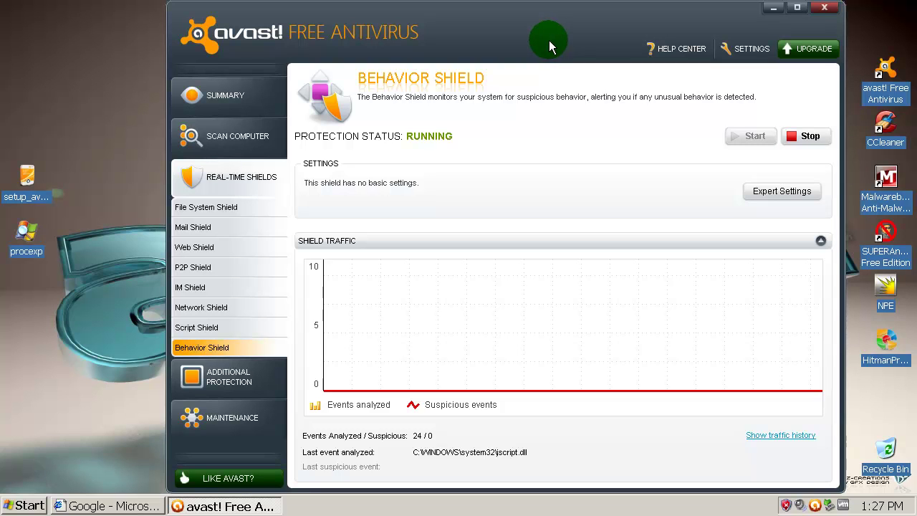
left_click_drag(628, 23, 599, 24)
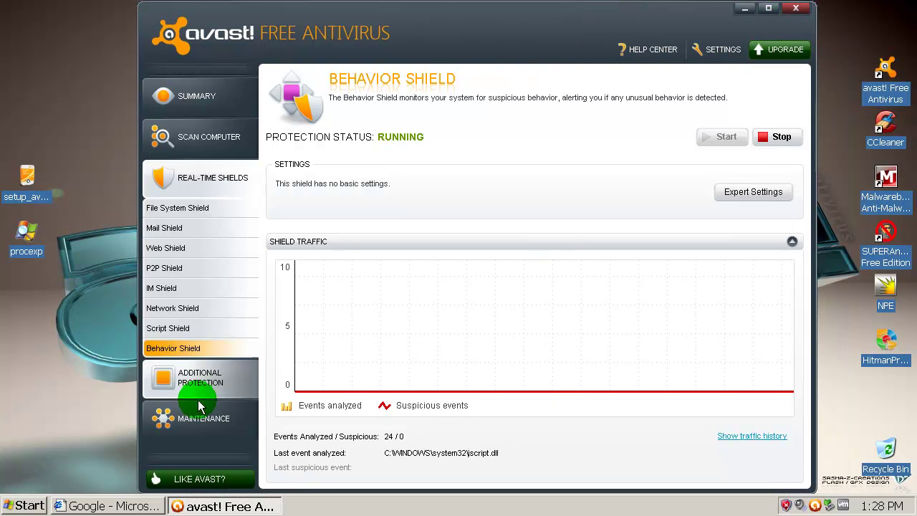
left_click(796, 8)
right_click(438, 208)
Step: Open New Text Document (2).txt in Notepad, review the malware download links, and close it
left_click(470, 238)
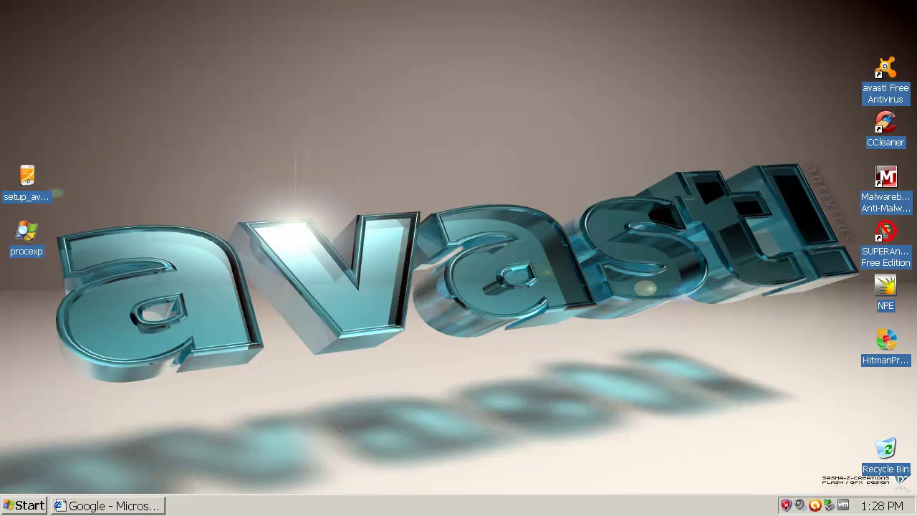
left_click(101, 506)
left_click_drag(460, 73, 391, 25)
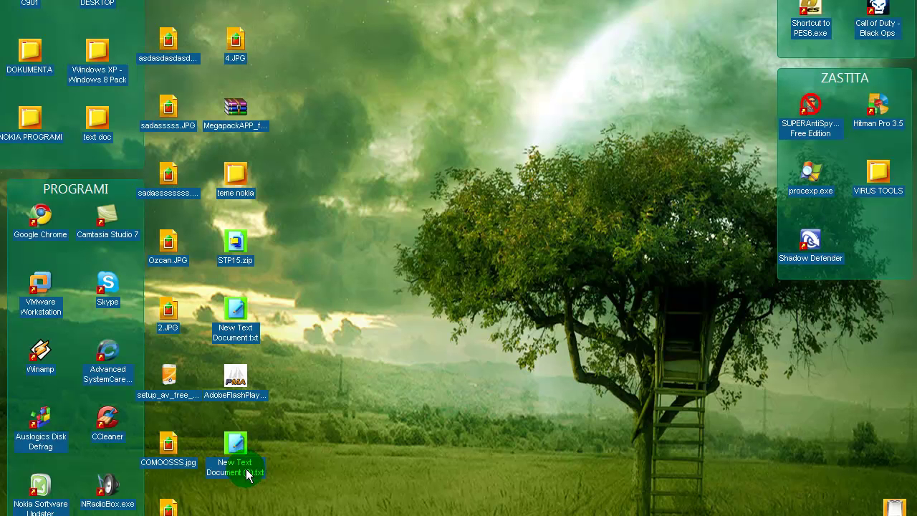
double_click(248, 474)
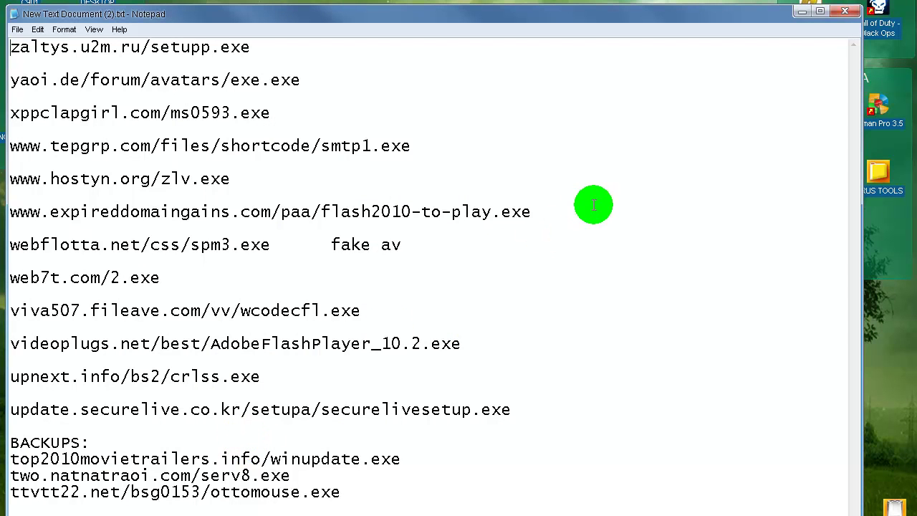
left_click_drag(518, 408, 62, 43)
left_click(643, 327)
left_click(852, 12)
Step: Cut New Text Document (2).txt from the desktop for pasting onto the test machine
right_click(544, 119)
right_click(477, 206)
left_click(364, 483)
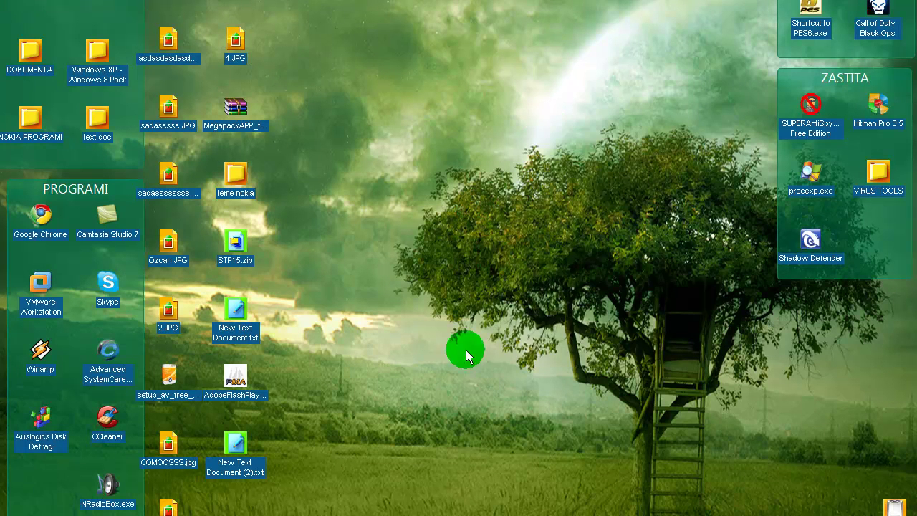
right_click(241, 448)
left_click(256, 505)
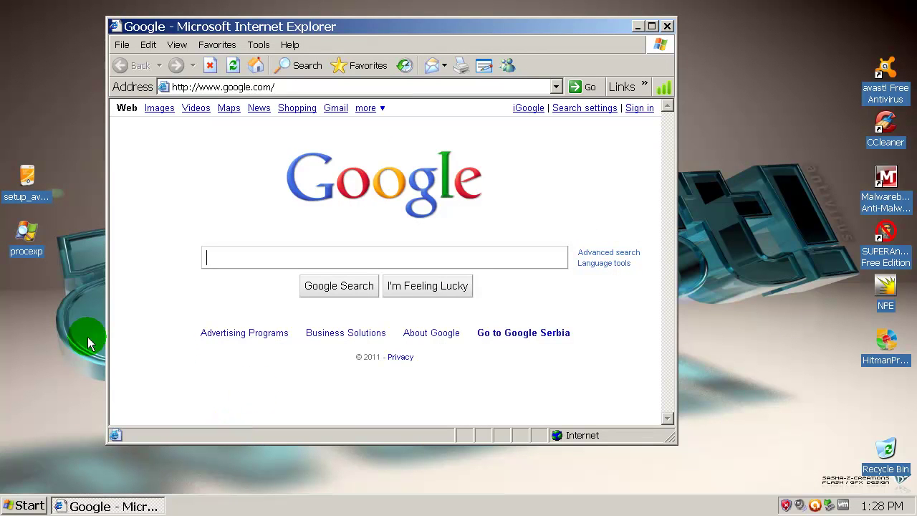
right_click(51, 321)
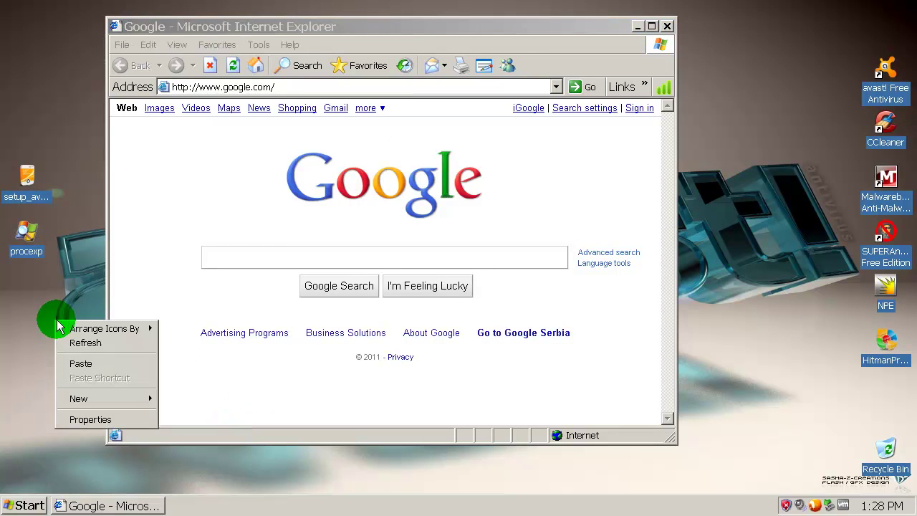
Step: Paste the link list onto the test desktop, open it, and select the first link
left_click(105, 361)
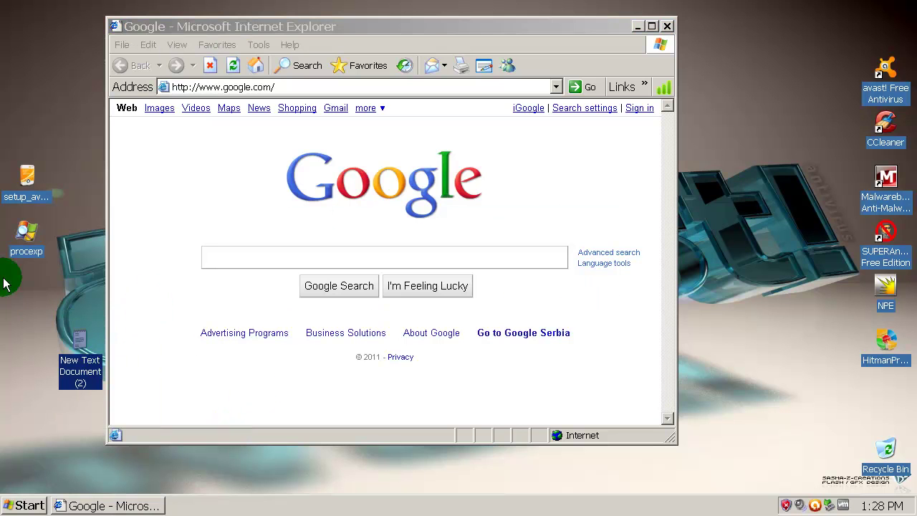
left_click_drag(407, 22, 608, 36)
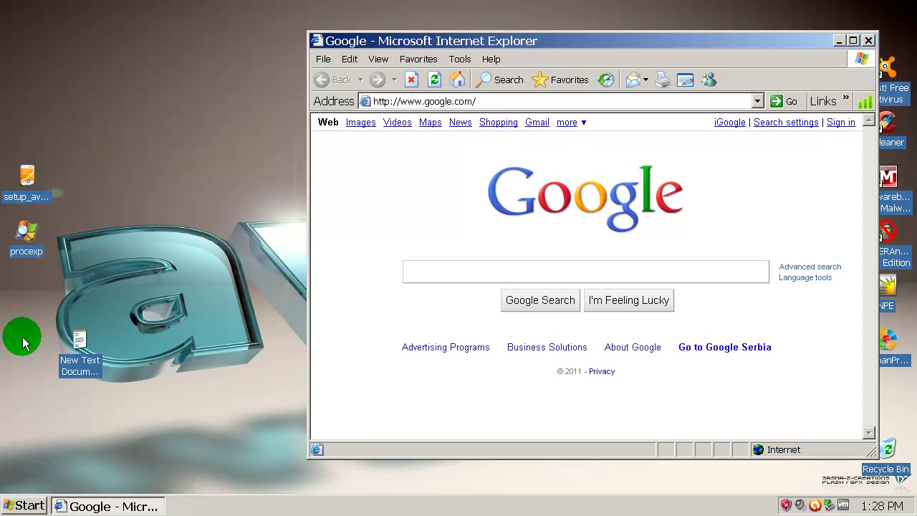
left_click(74, 348)
double_click(74, 347)
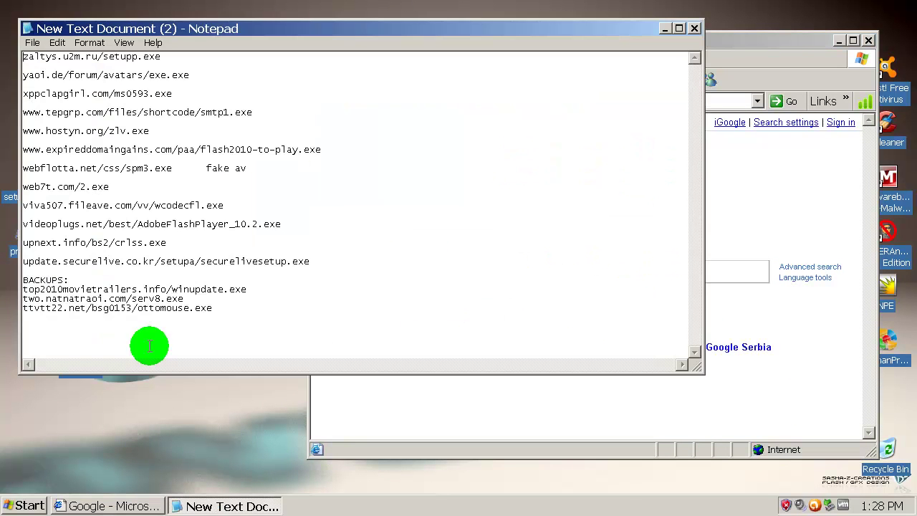
double_click(127, 56)
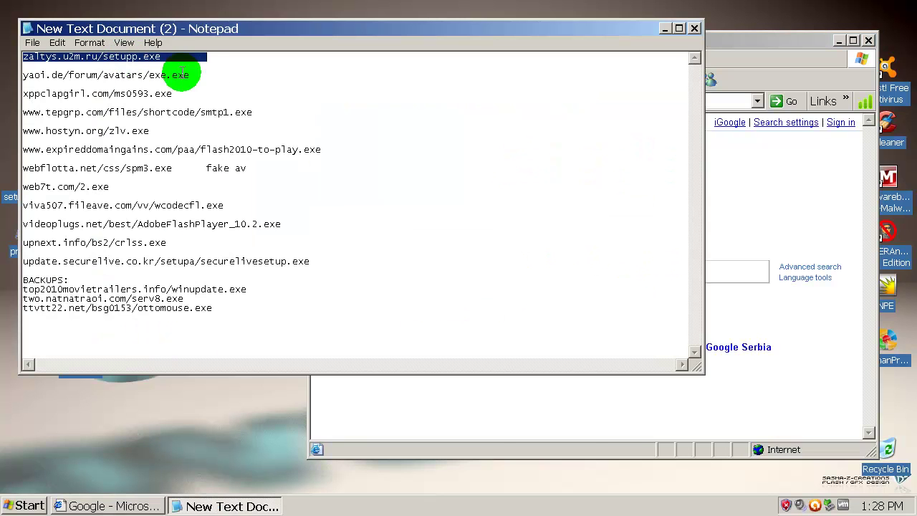
Step: Load zaltys.u2m.ru/setupp.exe in Internet Explorer, run it, and dismiss avast's ROOTKIT BLOCKED popup
left_click(756, 186)
left_click(695, 103)
type("zaltys.u2m.ru/setupp.exe")
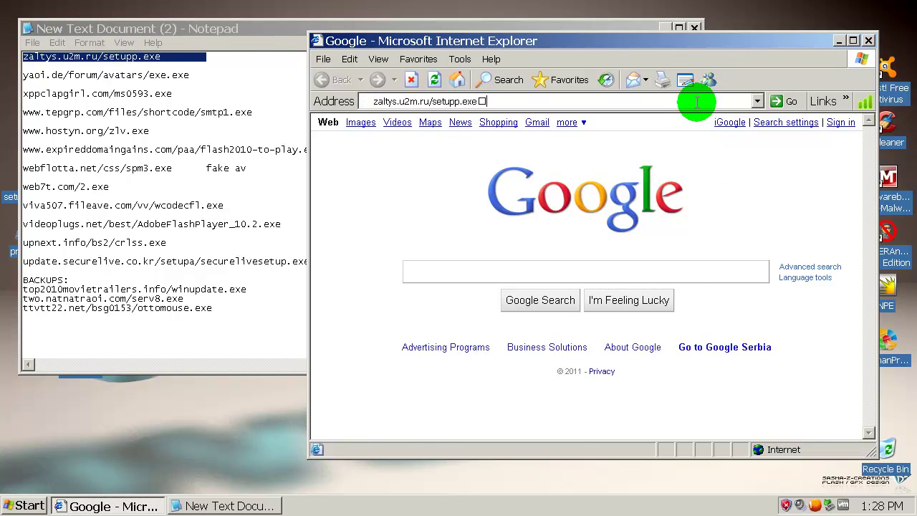
key("Return")
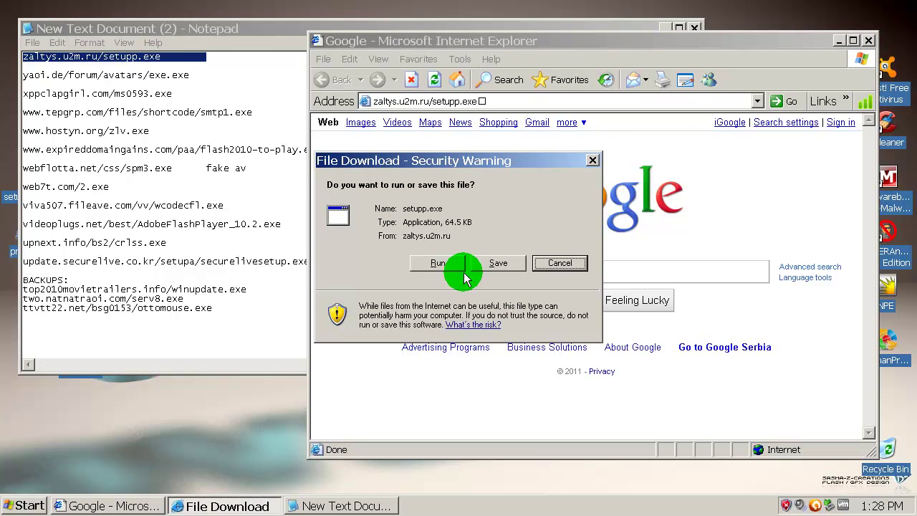
left_click(448, 271)
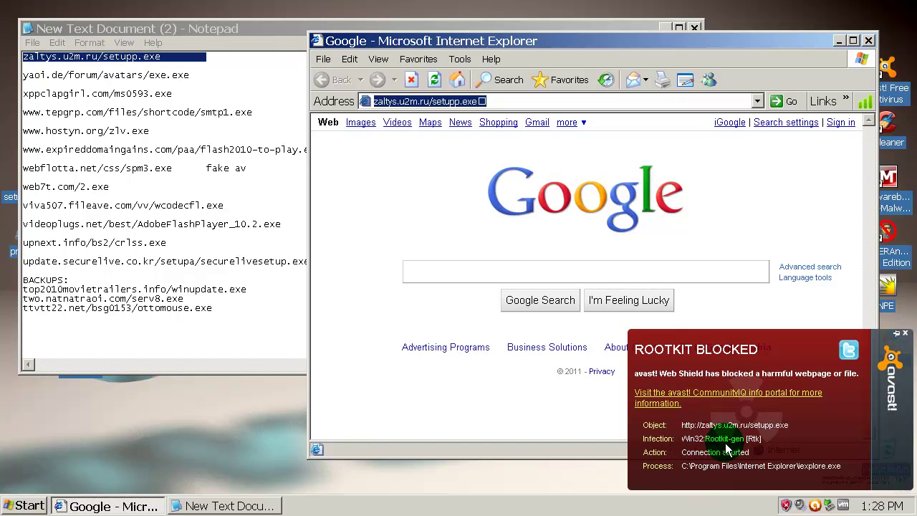
left_click(909, 339)
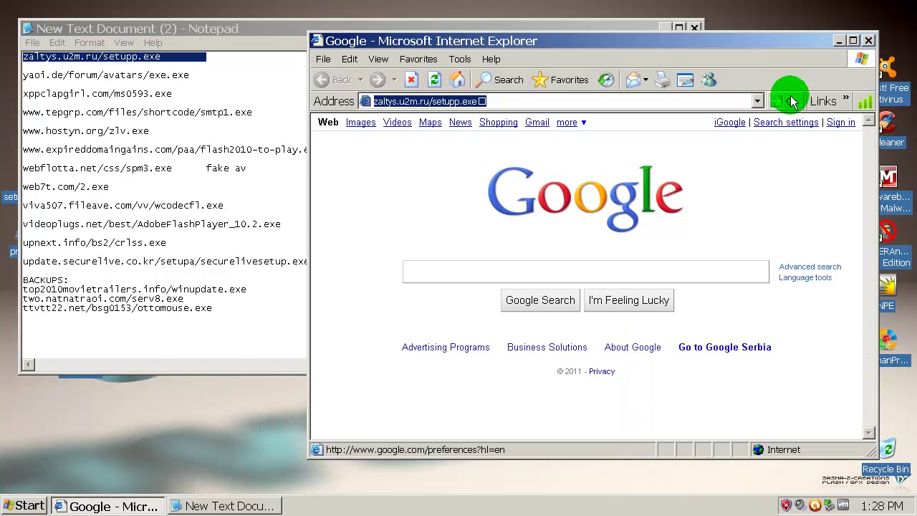
left_click(269, 23)
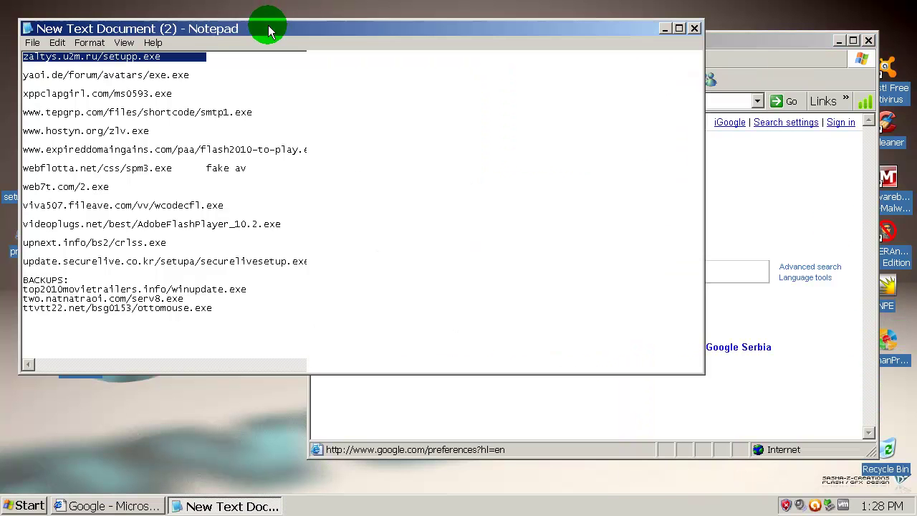
Step: In Process Explorer, sort processes by company, select AvastSvc.exe, and view the process tree
left_click(664, 28)
double_click(28, 233)
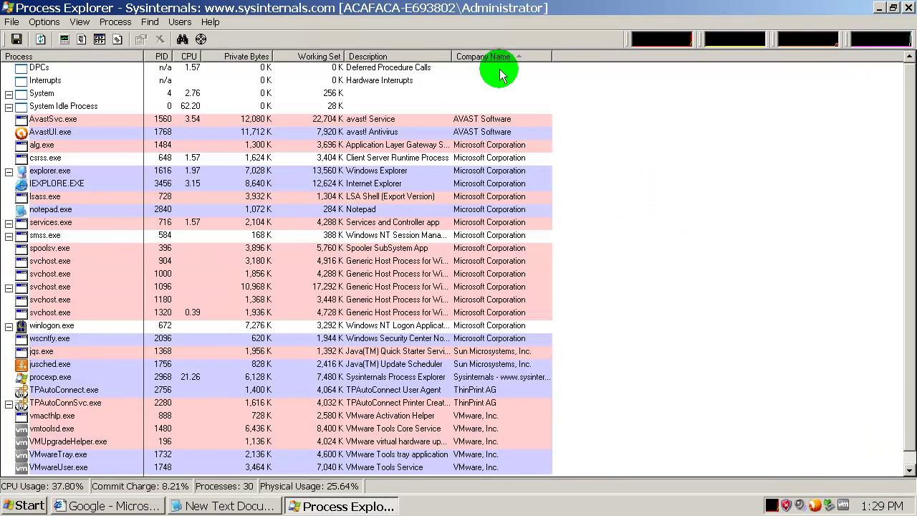
left_click(494, 57)
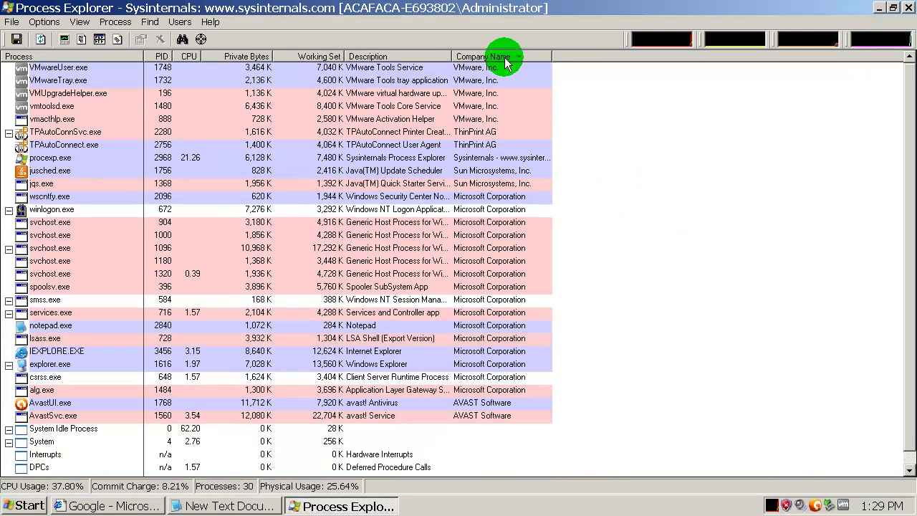
left_click(497, 416)
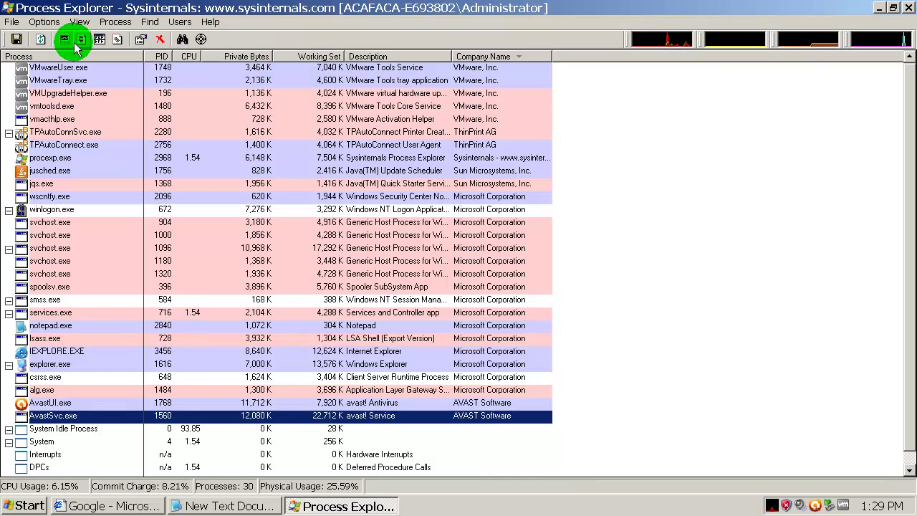
left_click(64, 39)
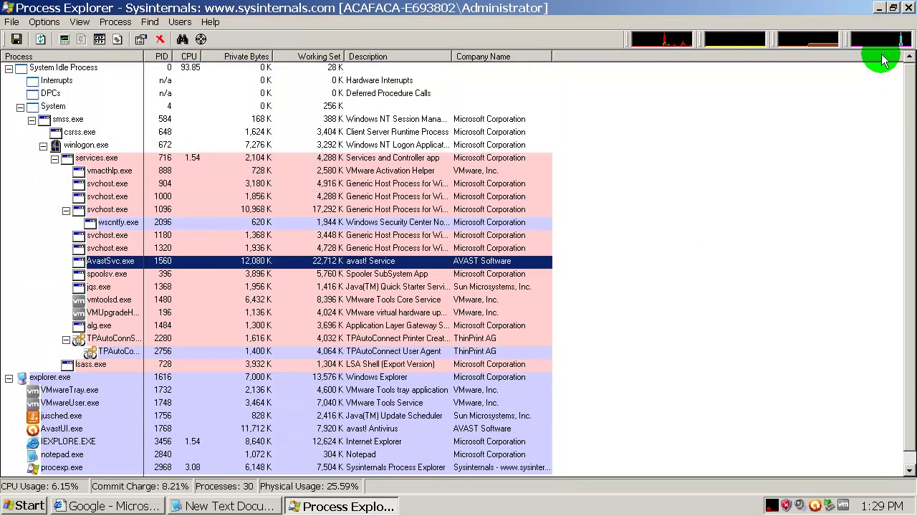
left_click(880, 8)
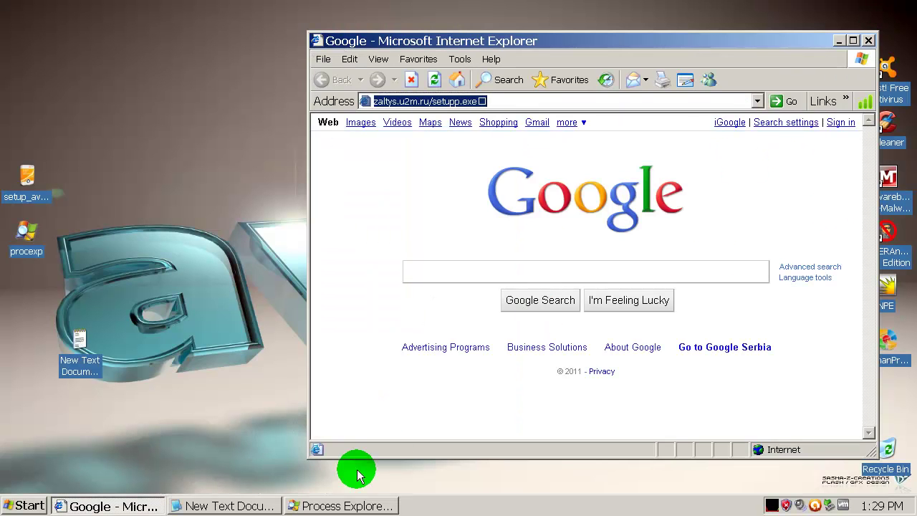
Step: Load yaoi.de/forum/avatars/exe.exe in Internet Explorer, run it, and close avast's trojan blocked notice
left_click(250, 506)
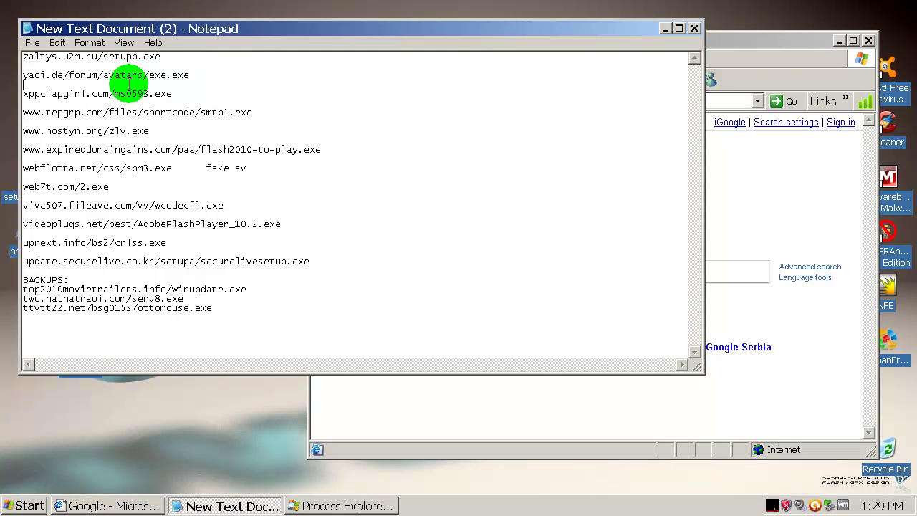
double_click(132, 75)
key("ctrl+c")
left_click(796, 171)
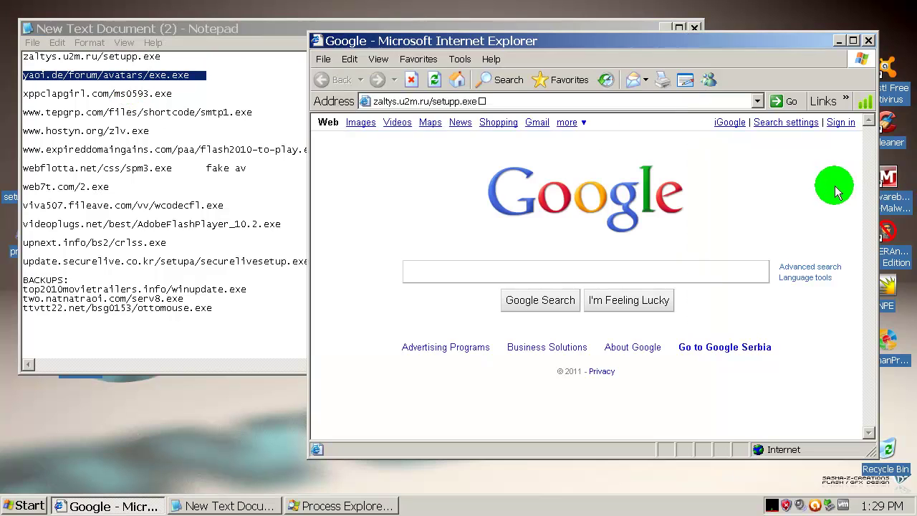
left_click(641, 101)
key("ctrl+v")
key("Return")
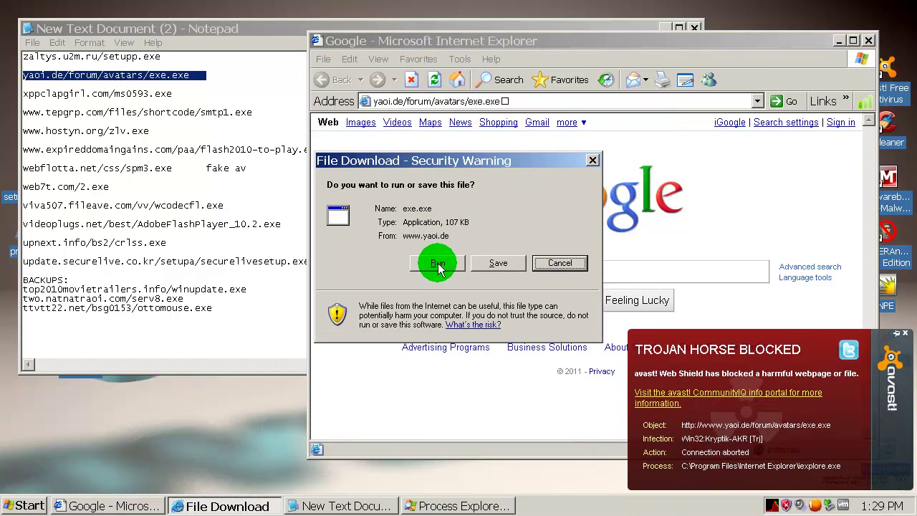
left_click(439, 266)
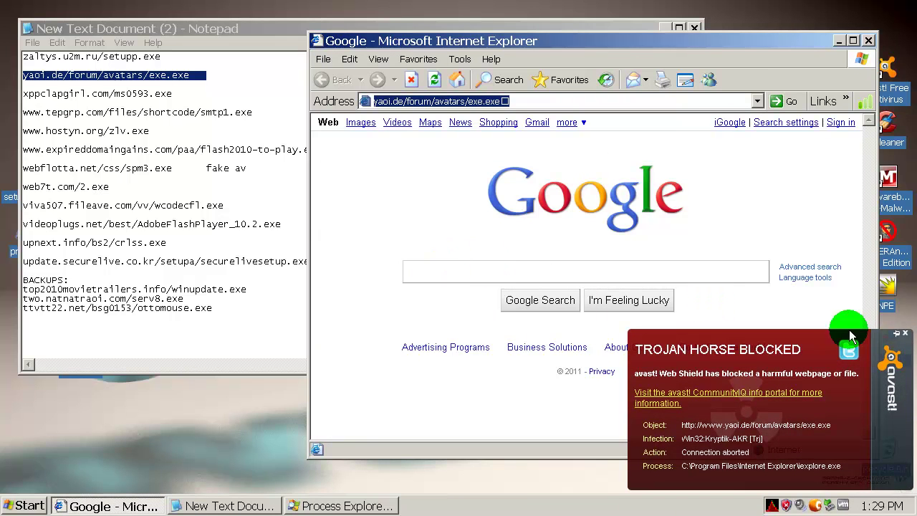
left_click(906, 335)
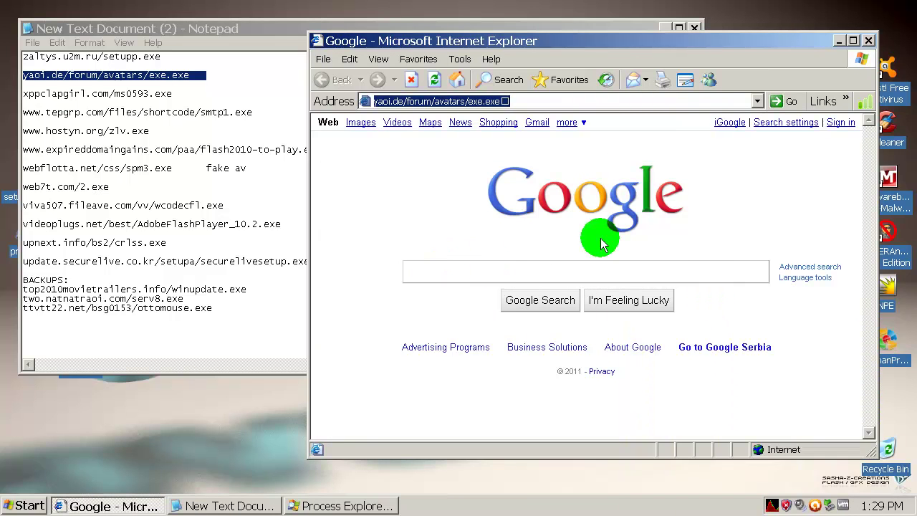
Step: Copy xppclapgirl.com/ms0593.exe from the list into Internet Explorer's address bar and go to it
double_click(127, 93)
key("ctrl+c")
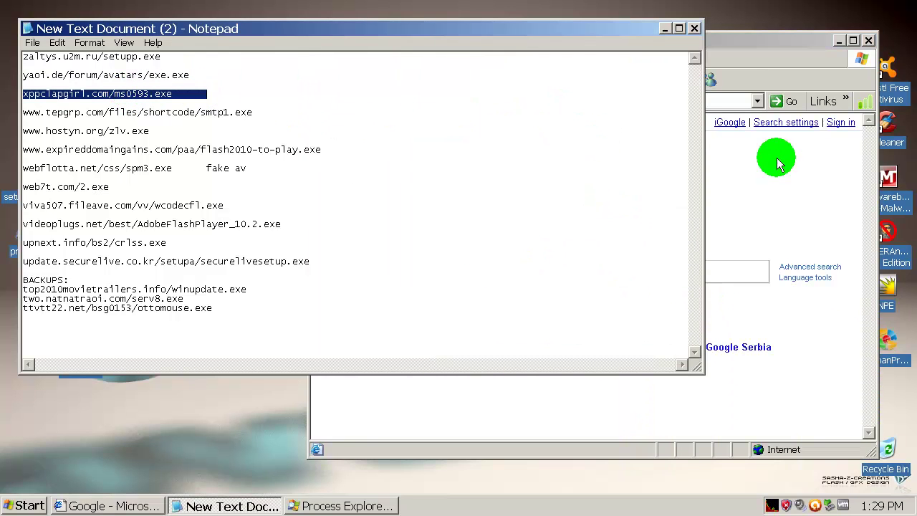
left_click(774, 160)
key("ctrl+v")
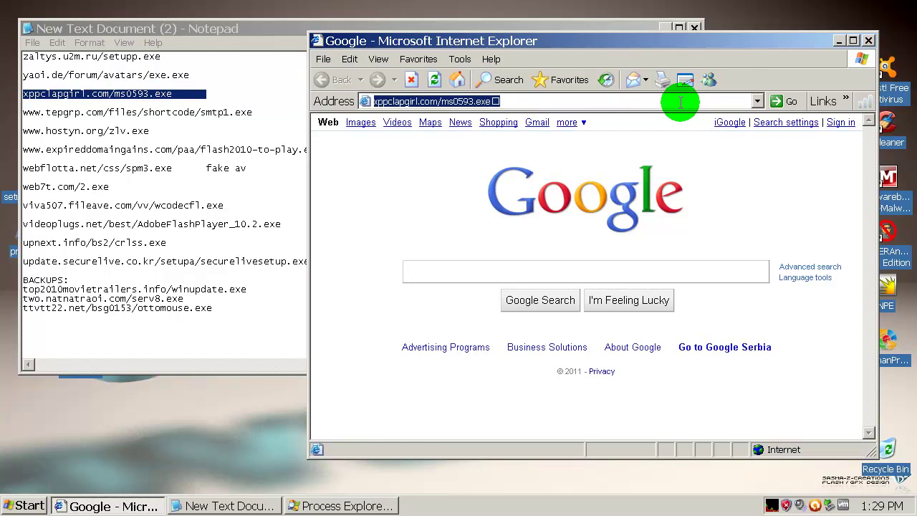
key("Return")
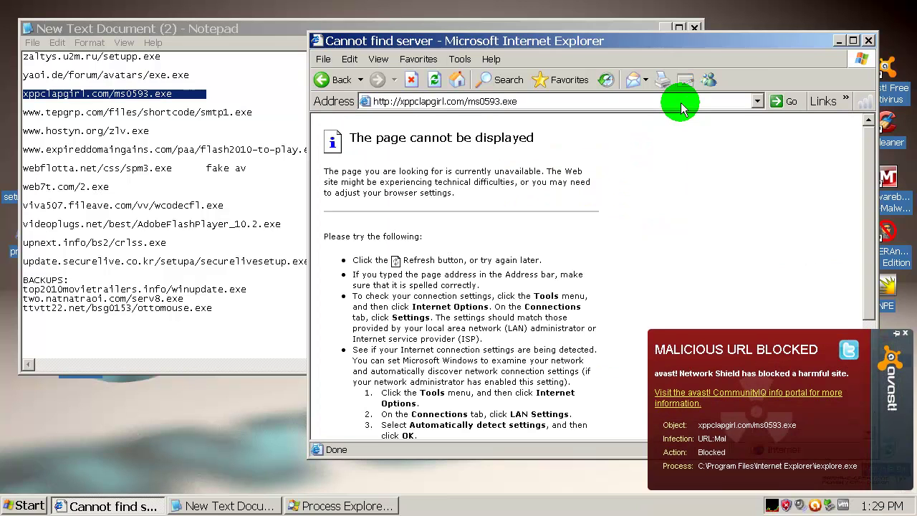
Step: Load the tepgrp.com smtp1.exe link from the Notepad list in Internet Explorer
left_click(905, 337)
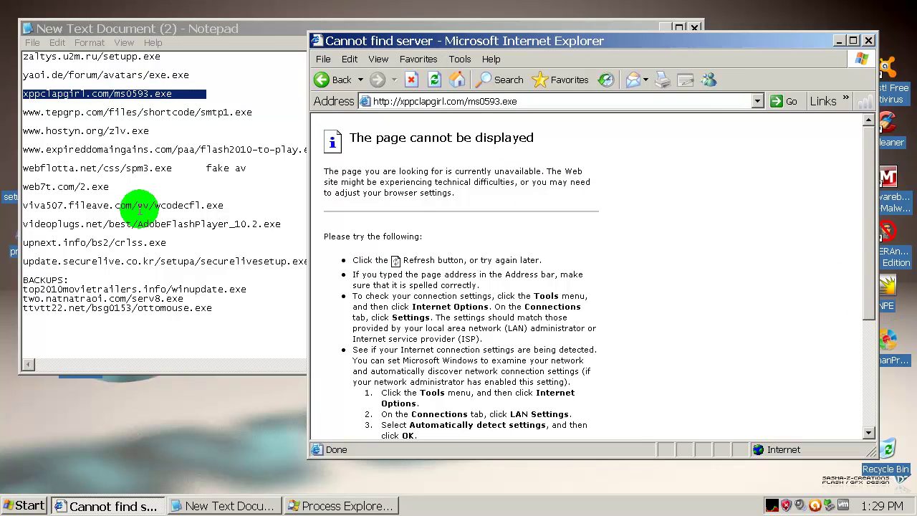
double_click(106, 111)
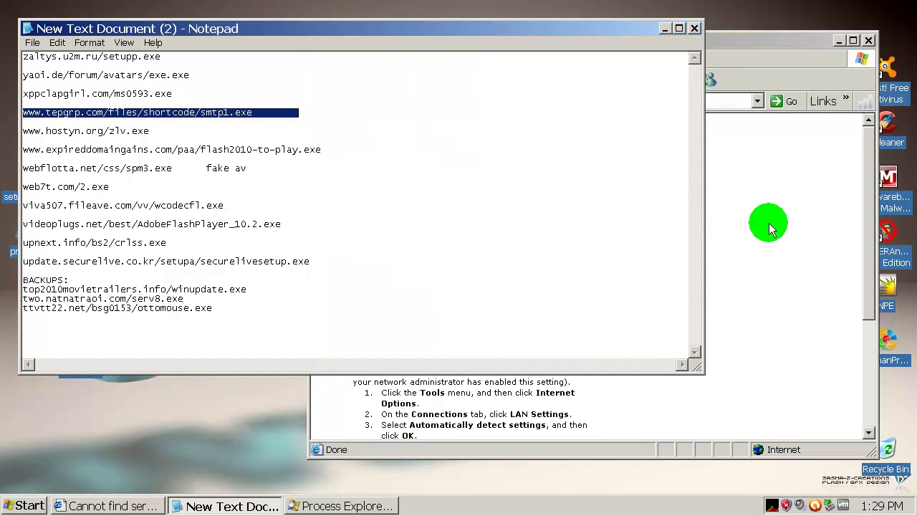
left_click(774, 222)
left_click(618, 101)
key("ctrl+v")
key("Return")
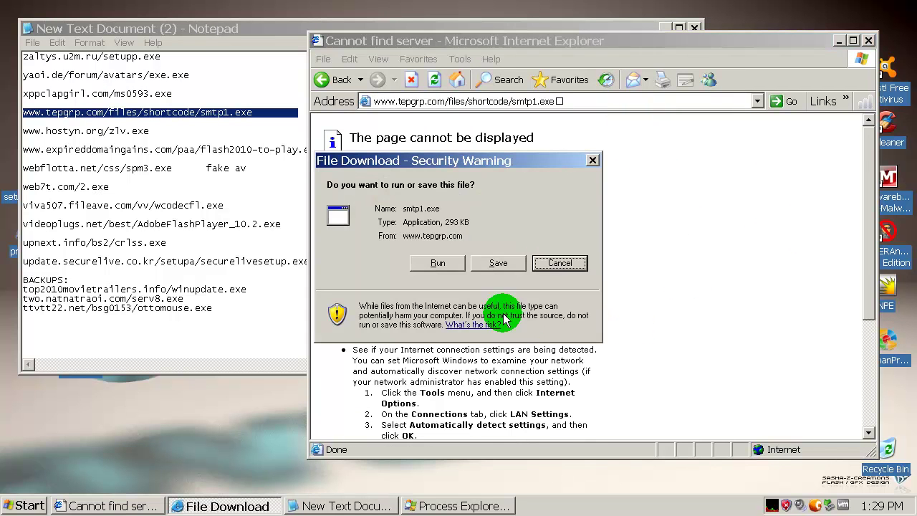
Step: Run smtp1.exe, then dismiss the failed-download error and both avast warnings
left_click(853, 88)
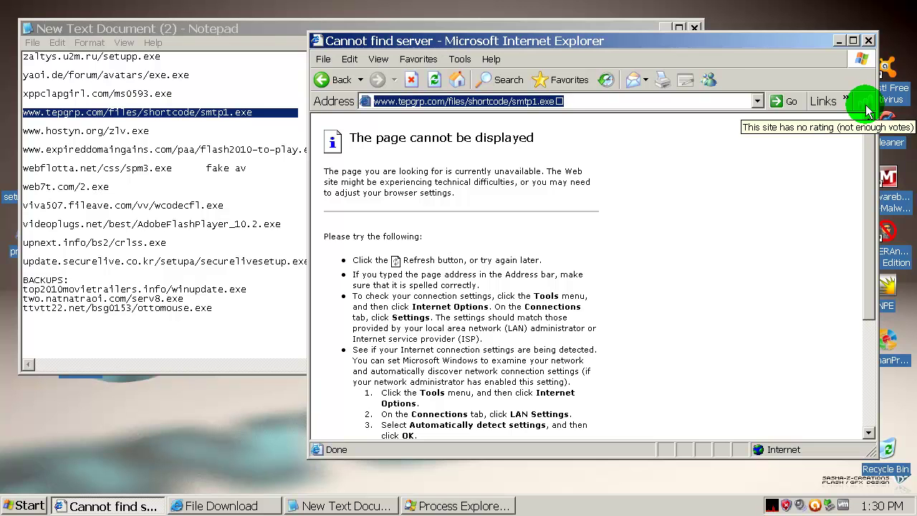
left_click(432, 506)
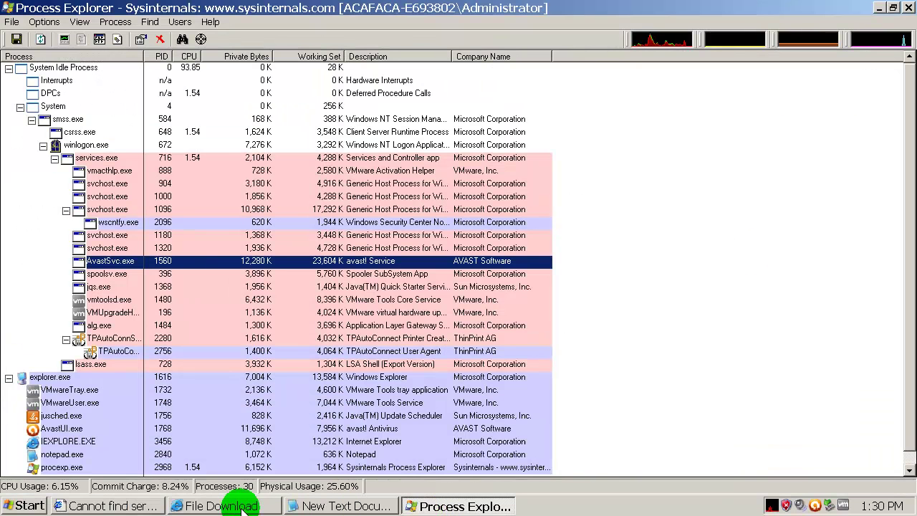
left_click(879, 9)
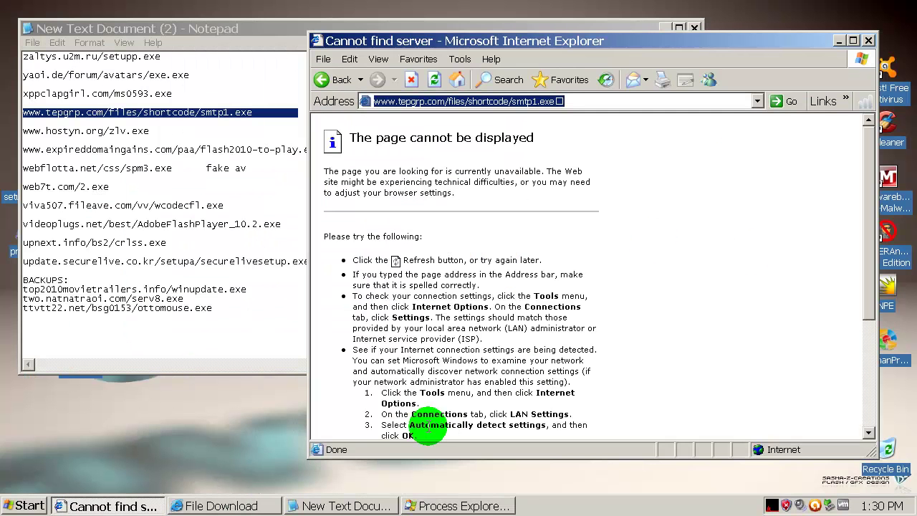
left_click(271, 508)
left_click(437, 263)
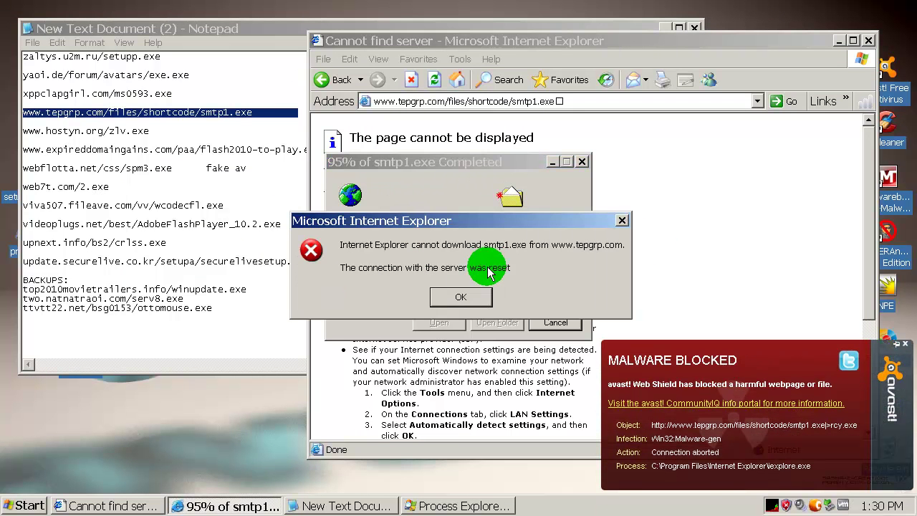
left_click(465, 296)
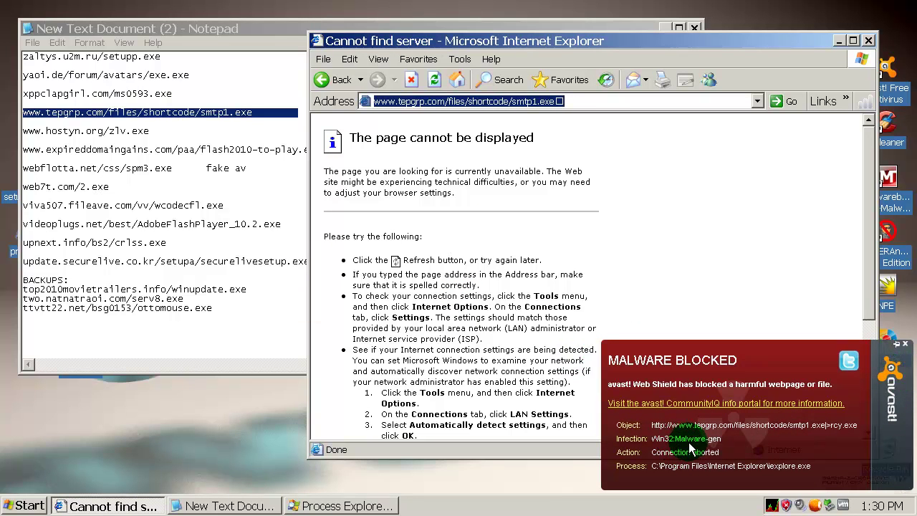
left_click(905, 347)
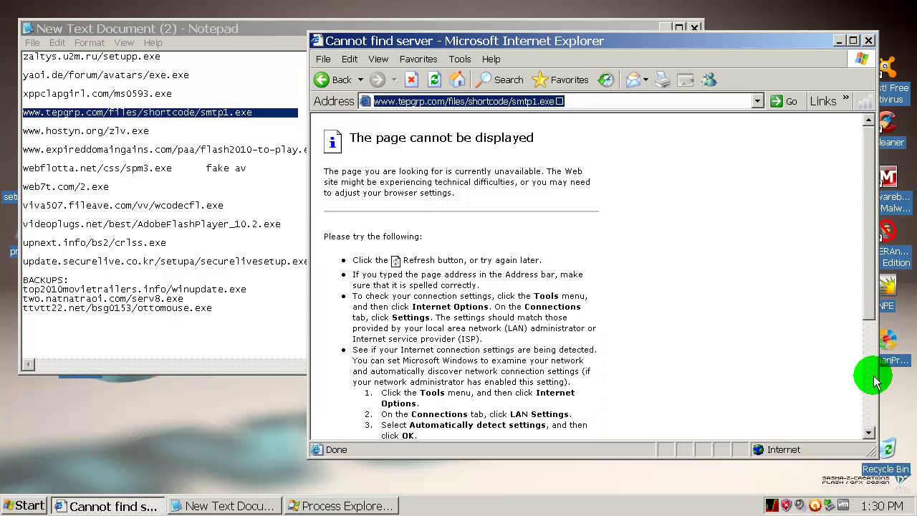
left_click(905, 352)
Step: Run the hostyn.org zlv.exe download, close avast's malware warning, and return home
left_click(84, 131)
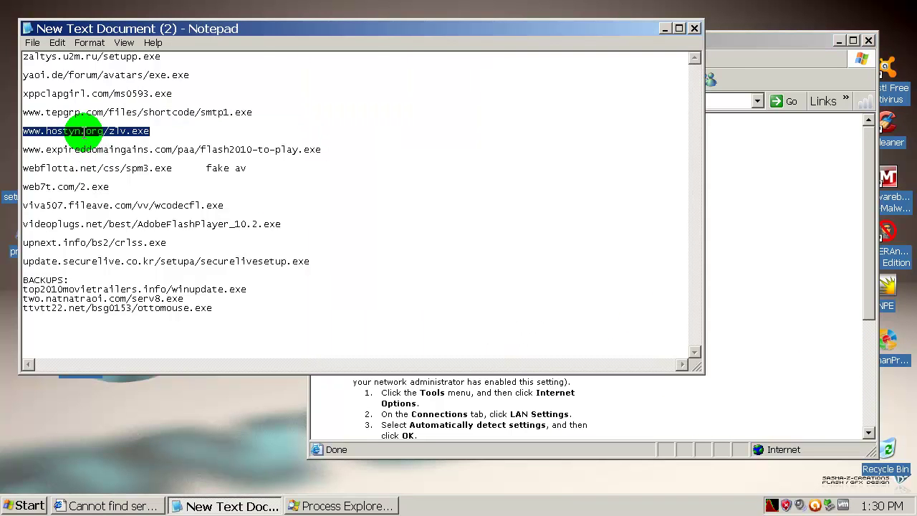
left_click(756, 208)
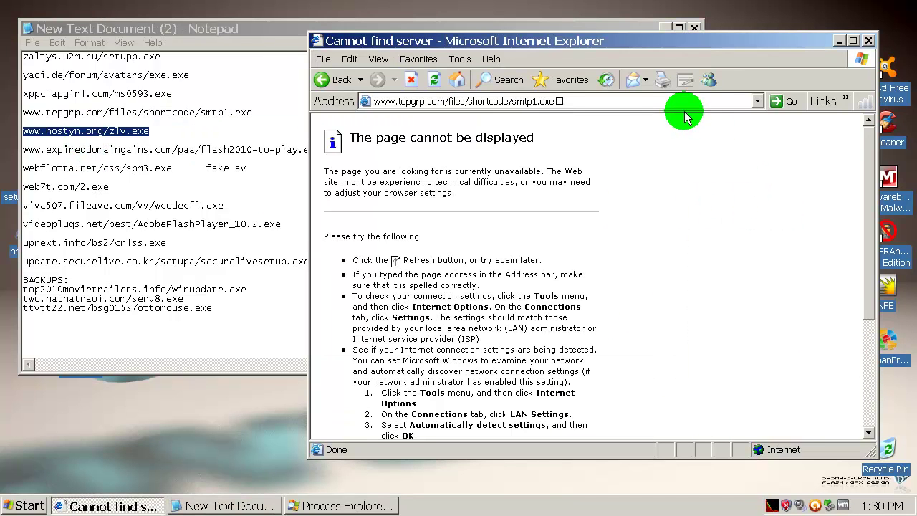
left_click(684, 103)
key("ctrl+v")
key("Return")
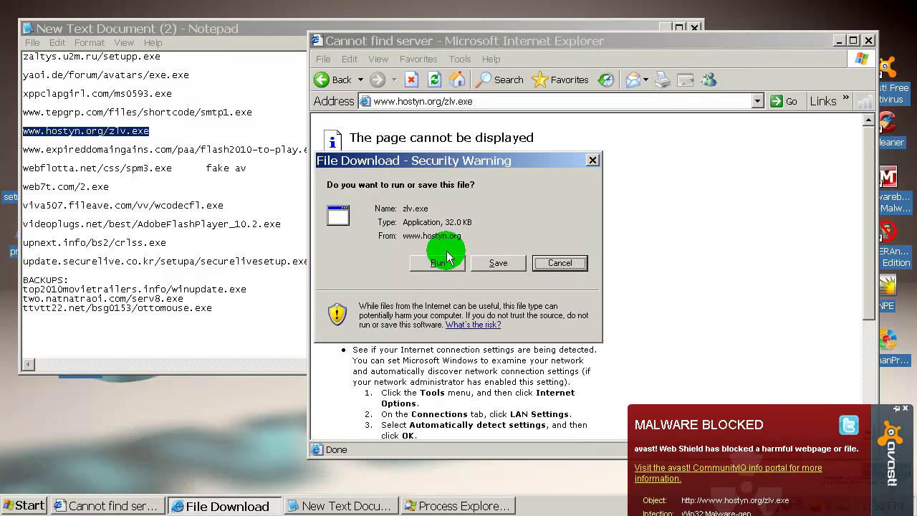
left_click(439, 263)
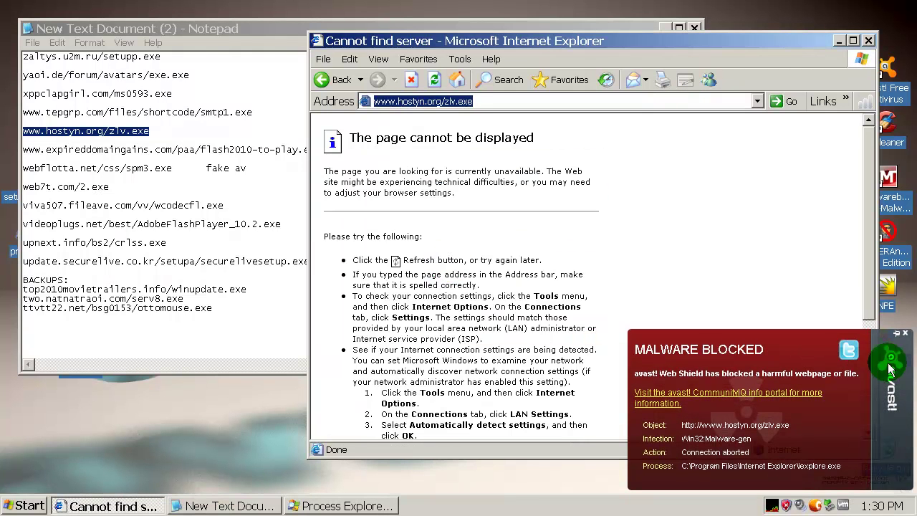
left_click(905, 335)
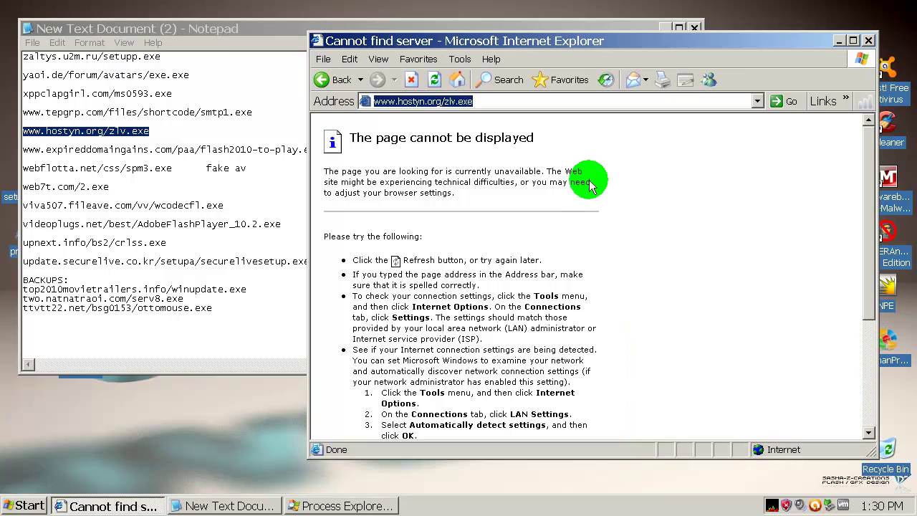
key("alt+Home")
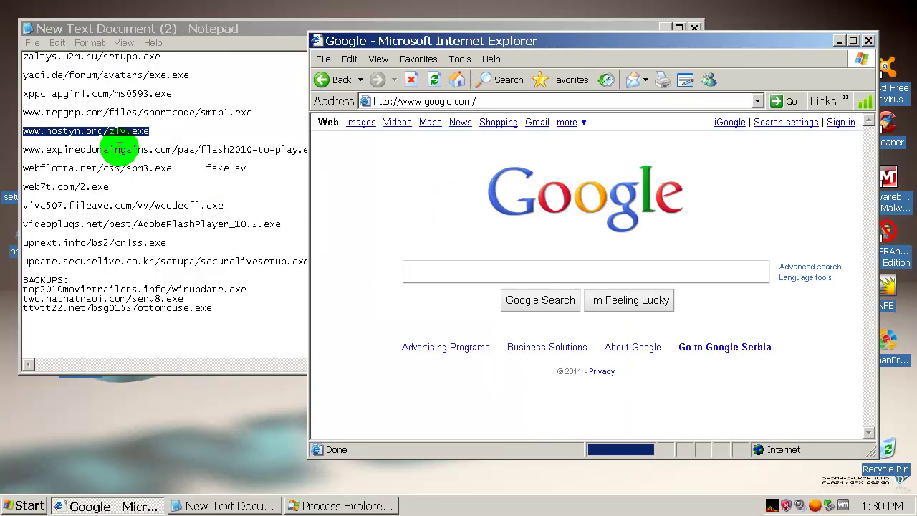
Step: Load the expireddomaingains.com flash2010-to-play.exe link in Internet Explorer
left_click(85, 149)
double_click(86, 149)
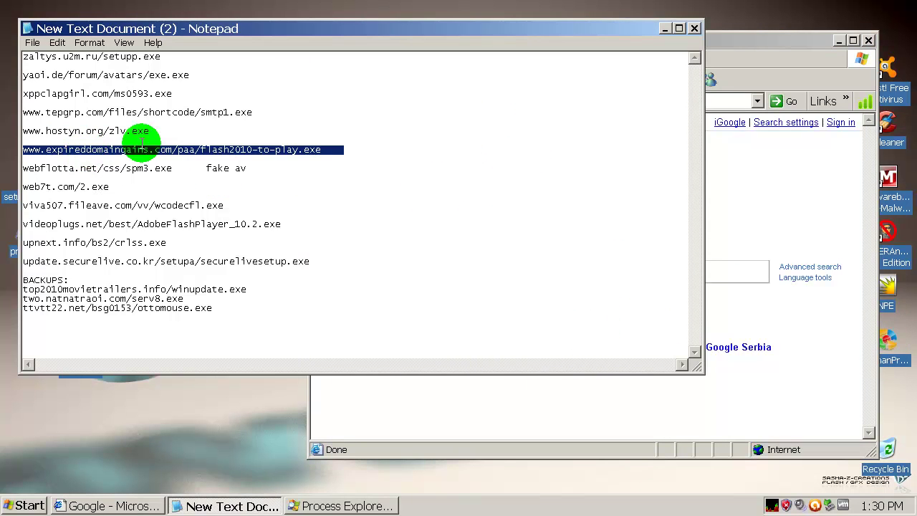
left_click(763, 168)
left_click(654, 101)
key("ctrl+v")
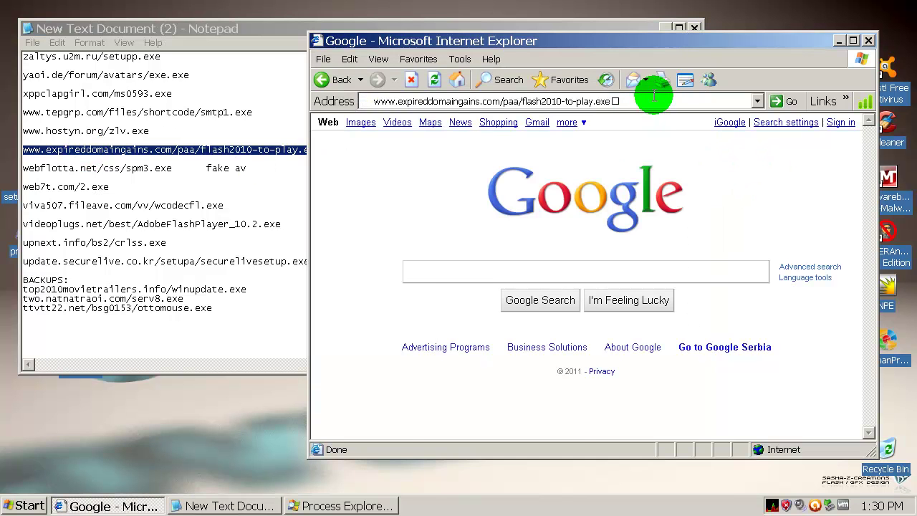
key("Return")
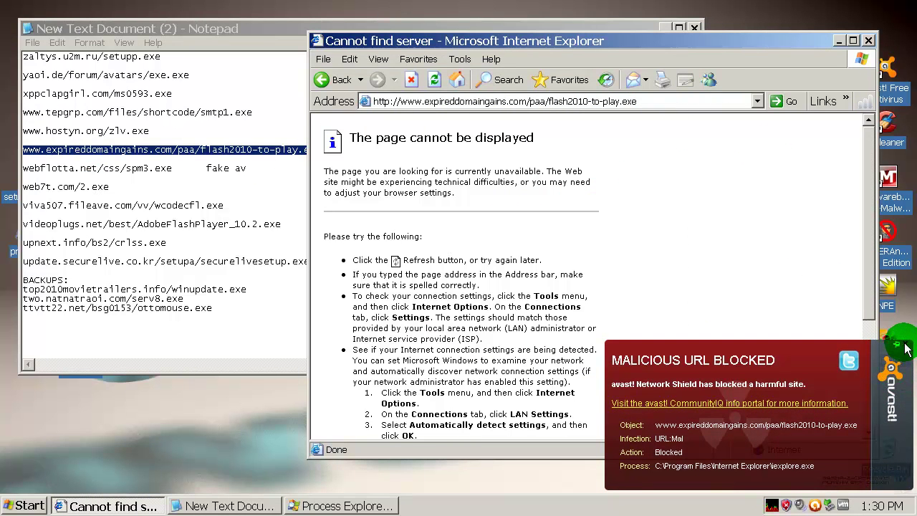
Step: Run webflotta.net's spm3.exe download and dismiss the failed-download message
double_click(94, 168)
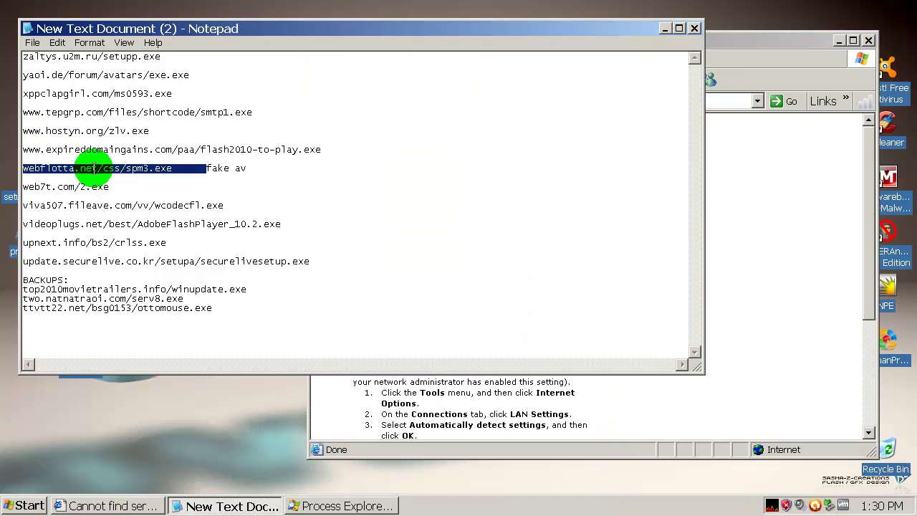
left_click(798, 191)
left_click(705, 104)
key("ctrl+v")
key("Return")
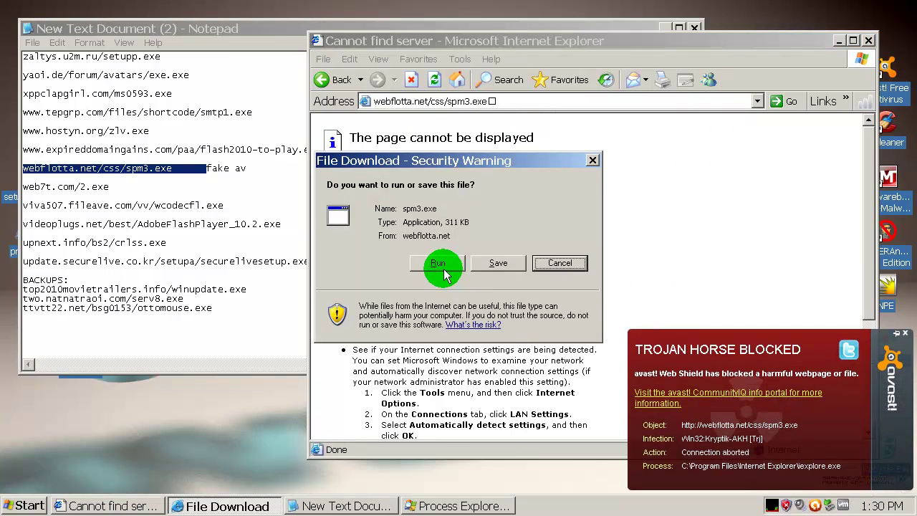
left_click(441, 264)
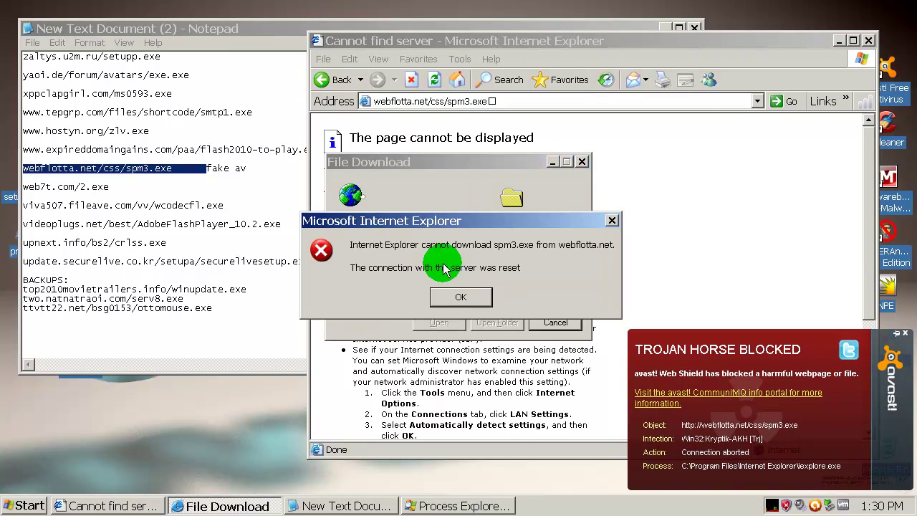
left_click(462, 299)
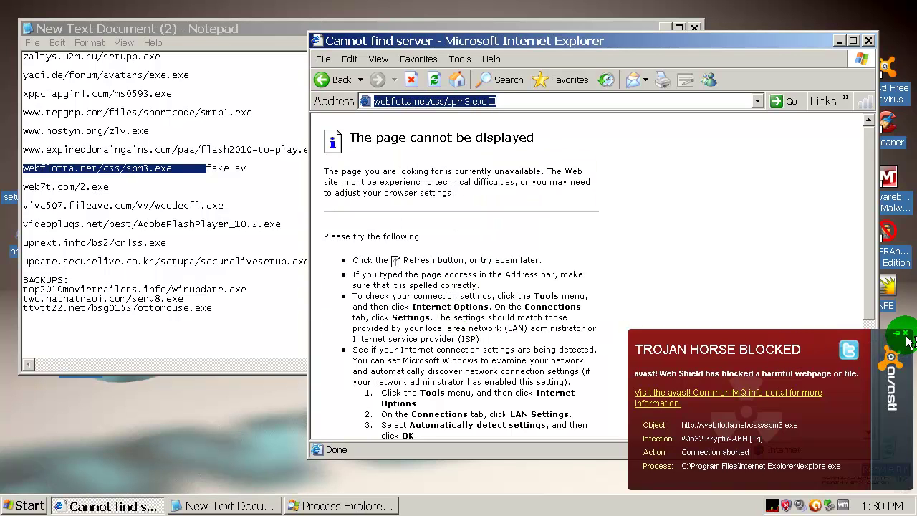
Step: Load the web7t.com/2.exe link and run the offered download
double_click(84, 188)
key("ctrl+c")
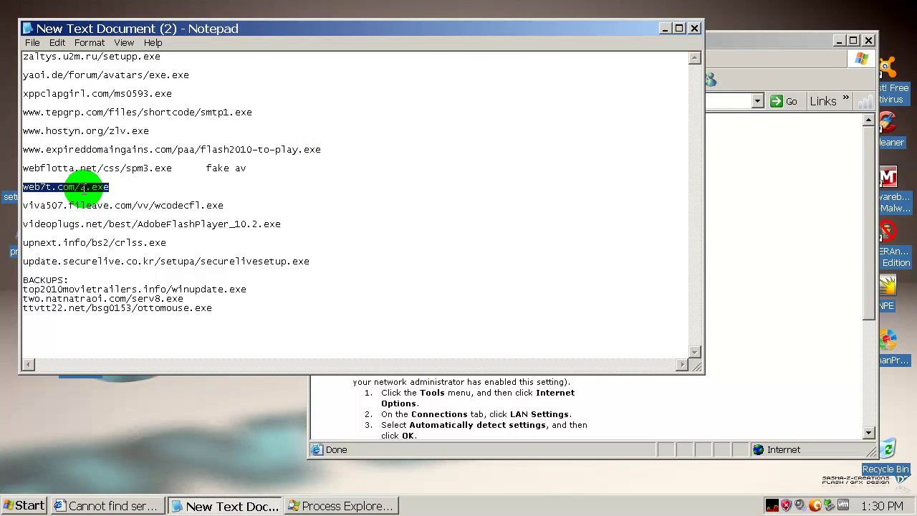
left_click(716, 166)
left_click(642, 101)
key("ctrl+v")
key("Return")
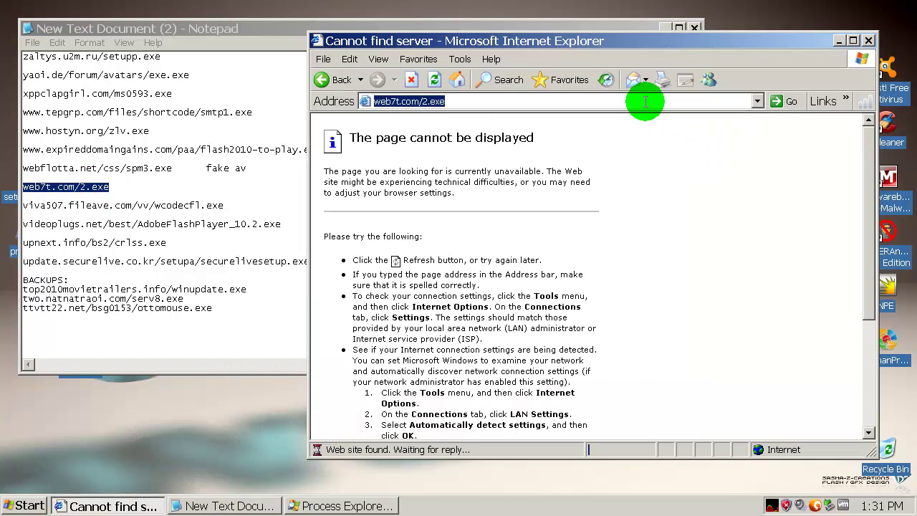
left_click(428, 265)
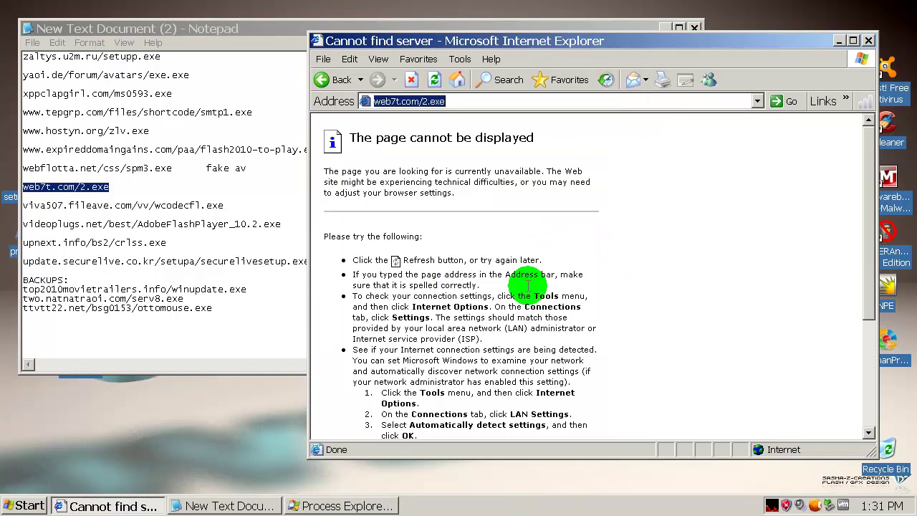
Step: Inspect the new 2[1].exe process in Process Explorer, then minimize it
left_click(523, 260)
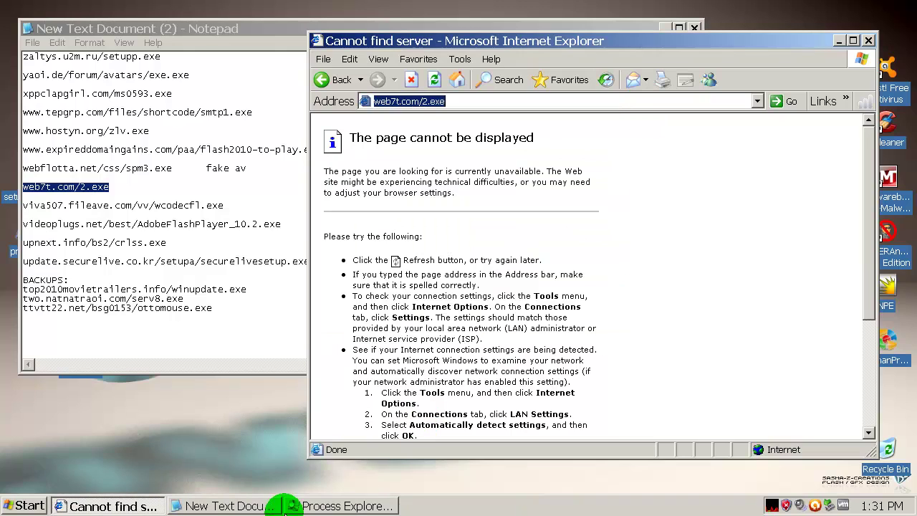
left_click(343, 506)
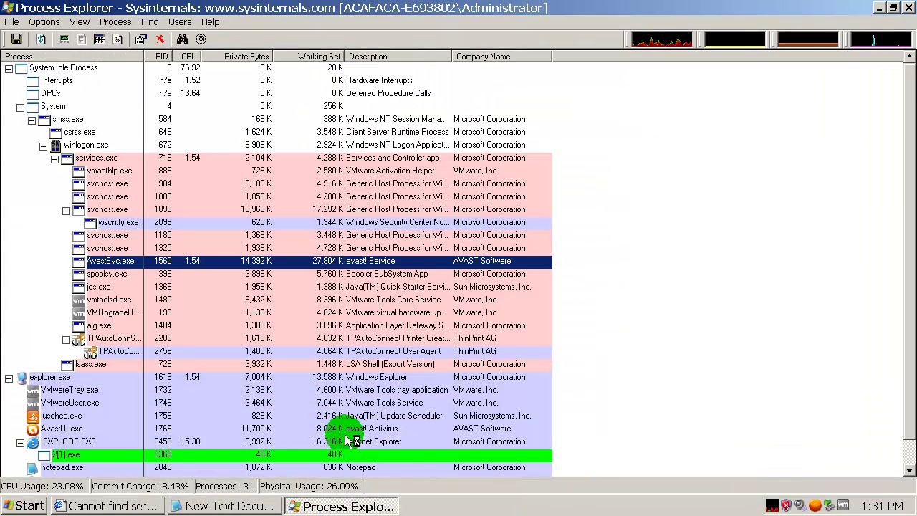
left_click(79, 456)
scroll(270, 415, "down", 1)
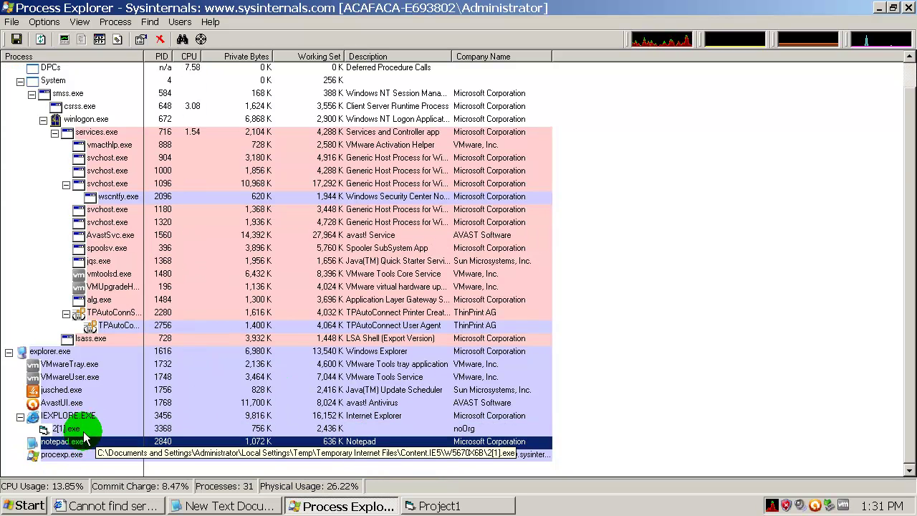
left_click(878, 8)
Step: Minimize the browser and link list, dismiss the HI 2 message, and close Form1
left_click(102, 205)
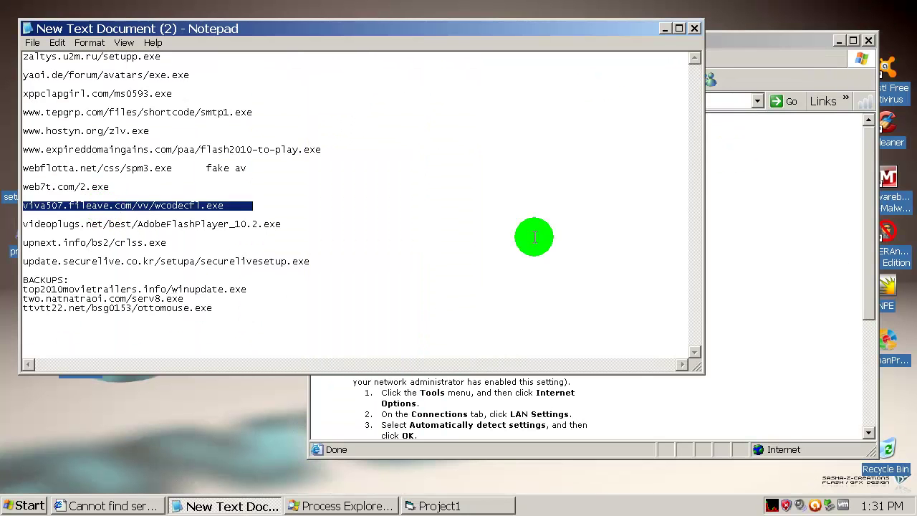
left_click(891, 237)
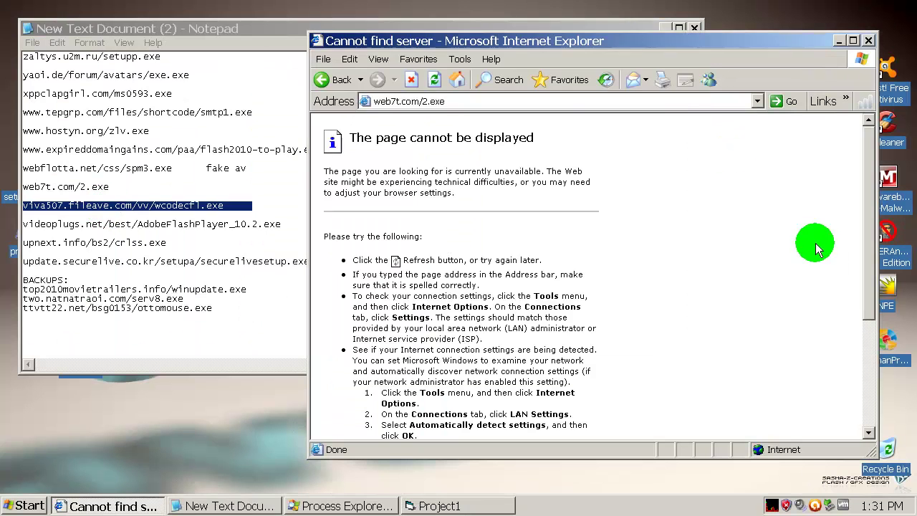
left_click(839, 41)
left_click(664, 28)
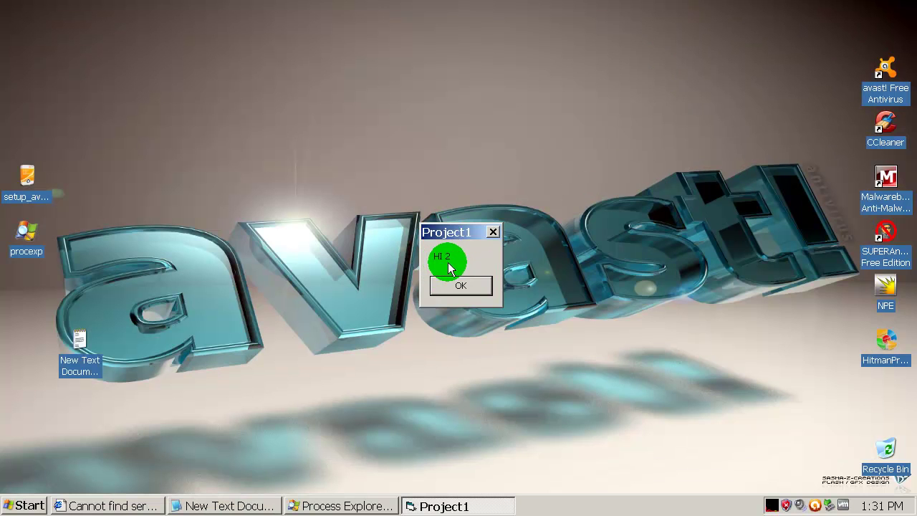
left_click(460, 286)
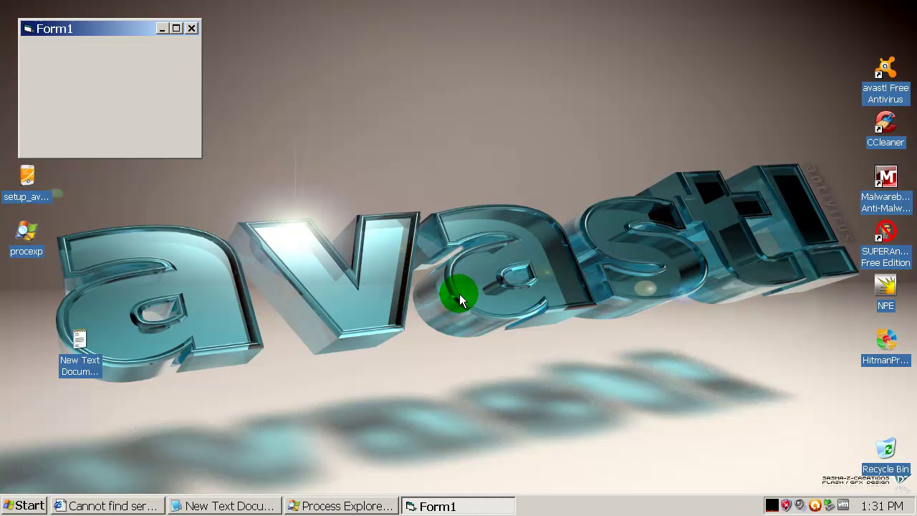
left_click(192, 28)
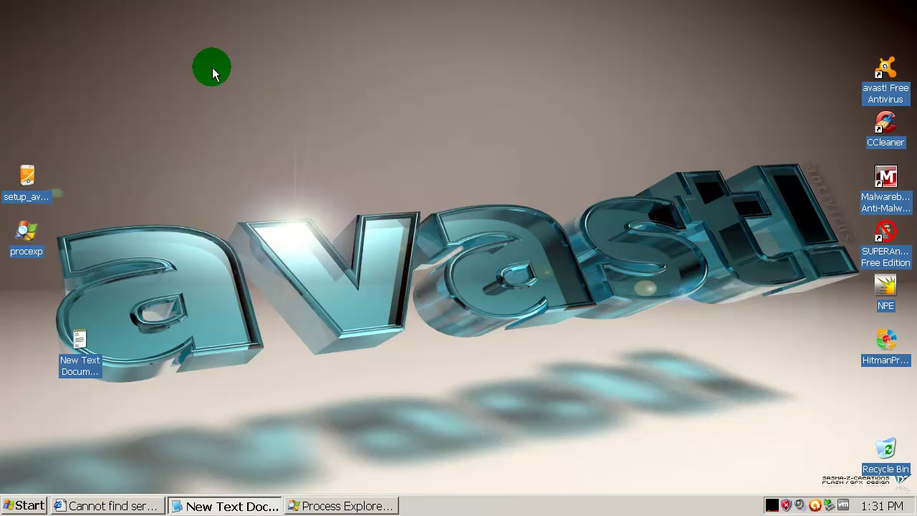
Step: Refresh the desktop and restore Process Explorer's process list
right_click(308, 147)
left_click(378, 176)
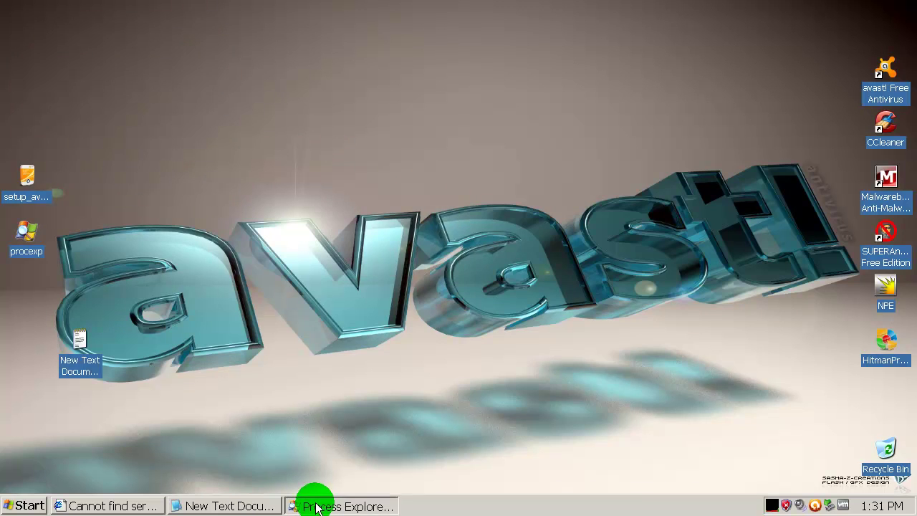
left_click(319, 506)
left_click(254, 418)
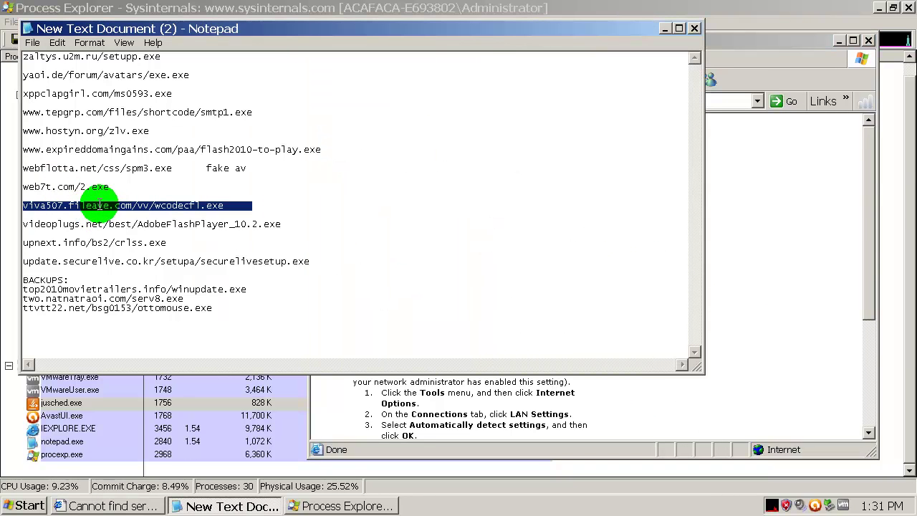
Step: Run the viva507.fileave.com wcodecfl.exe download and close avast's Win32:Malware-gen block notice
left_click(728, 224)
left_click(698, 101)
type("viva507.fileave.com/vv/wcodecfl.exe")
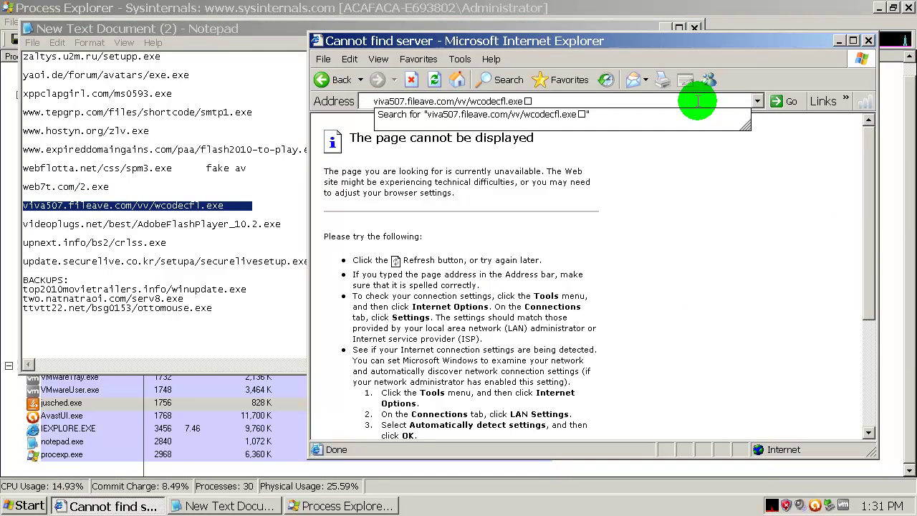
key("Return")
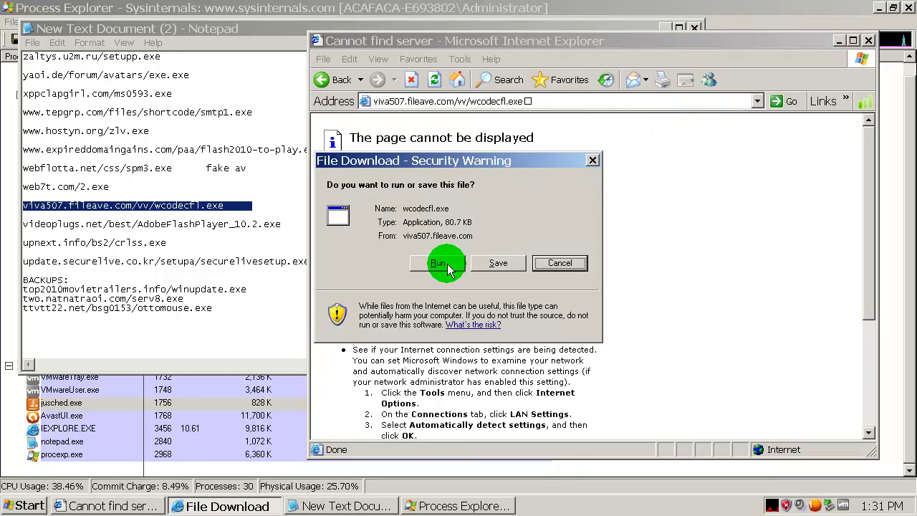
left_click(448, 267)
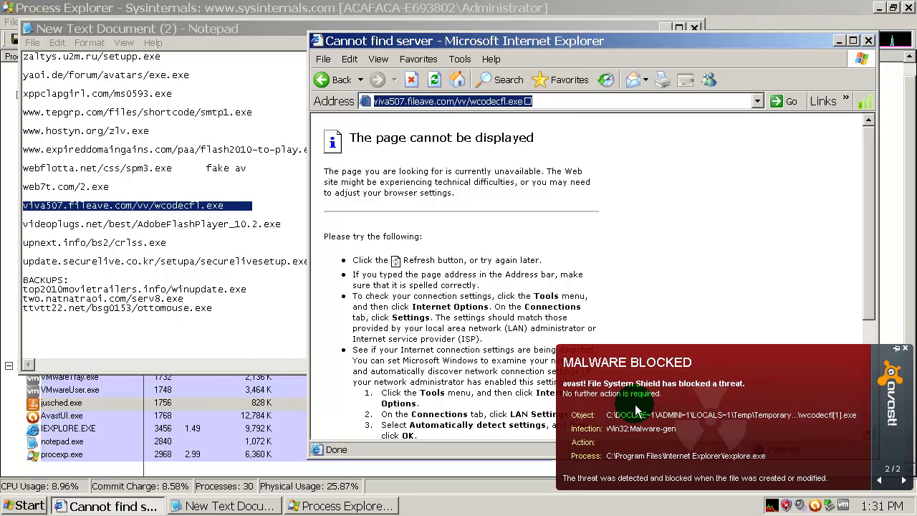
left_click(905, 350)
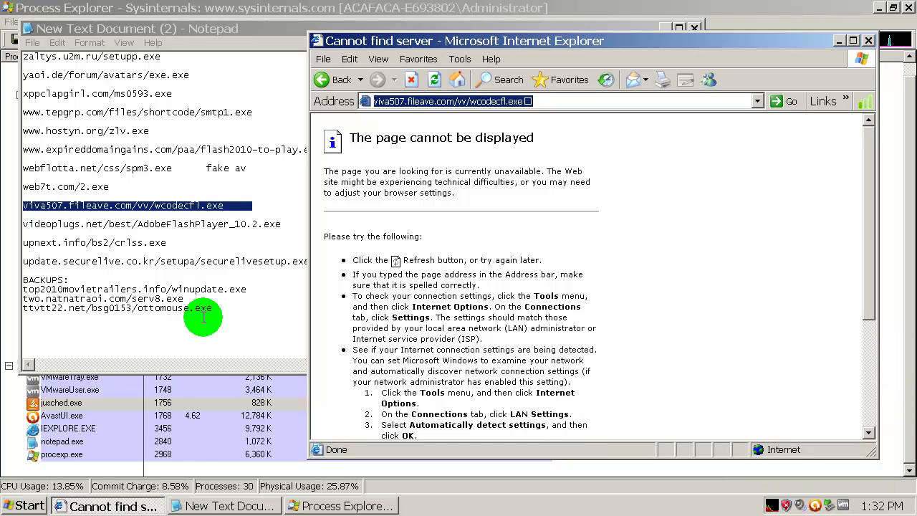
double_click(59, 225)
key("ctrl+c")
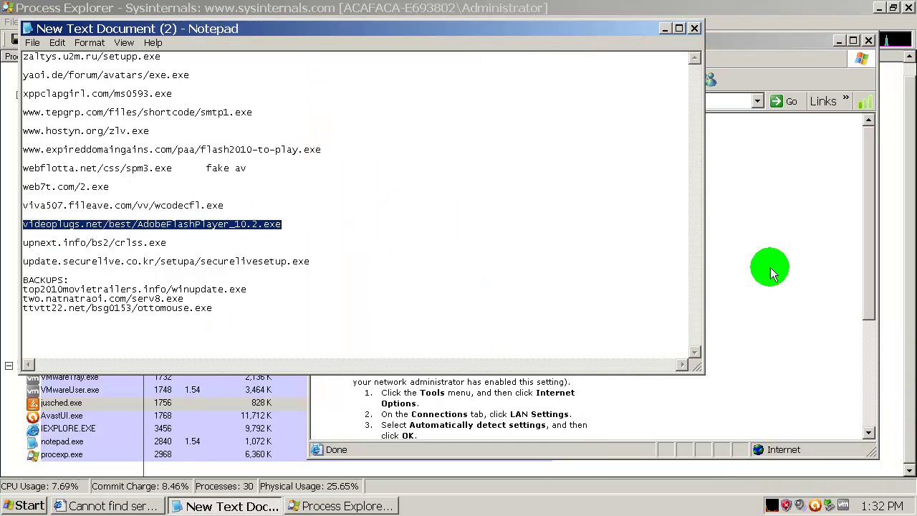
Step: Visit the videoplugs.net and upnext.info crlss.exe links, close both avast notices, then go home
left_click(785, 269)
left_click(645, 103)
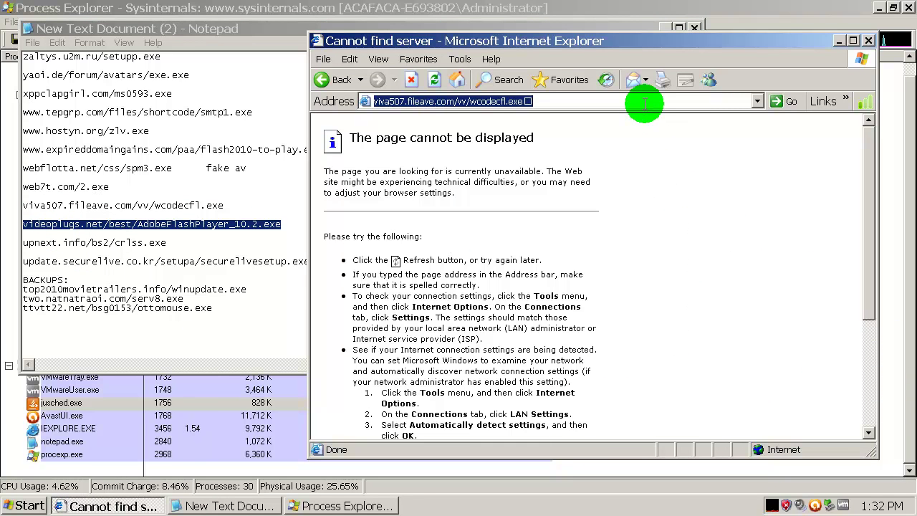
key("ctrl+v")
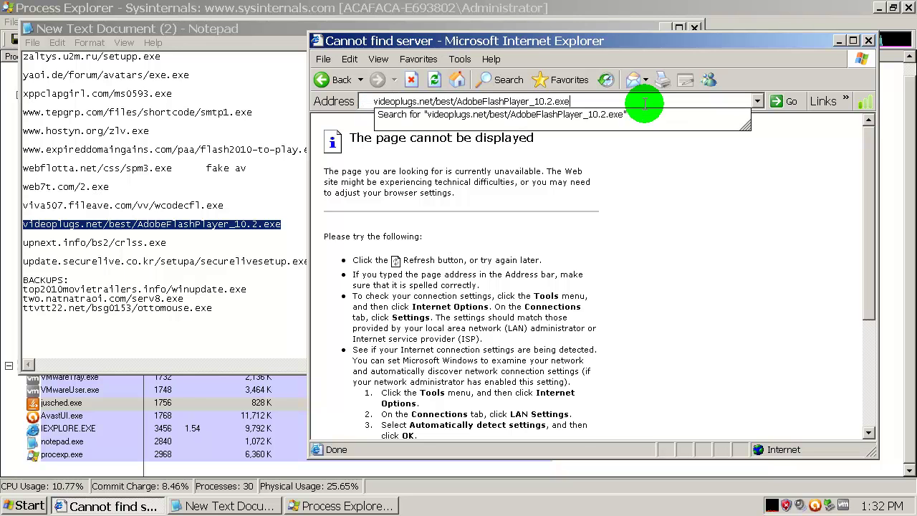
key("Return")
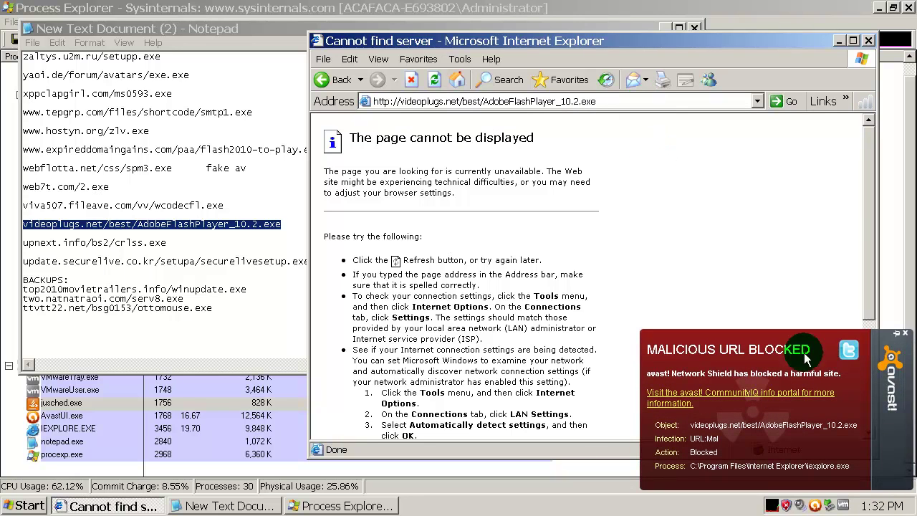
left_click(905, 333)
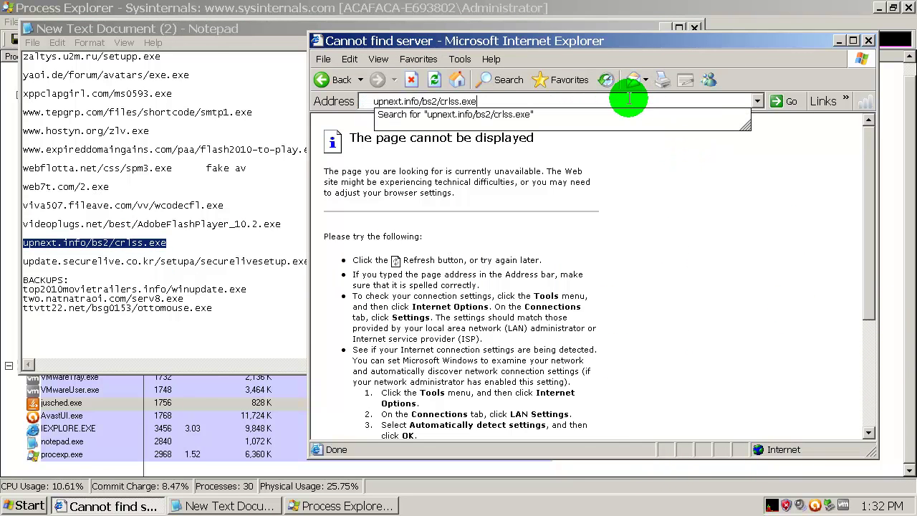
key("Return")
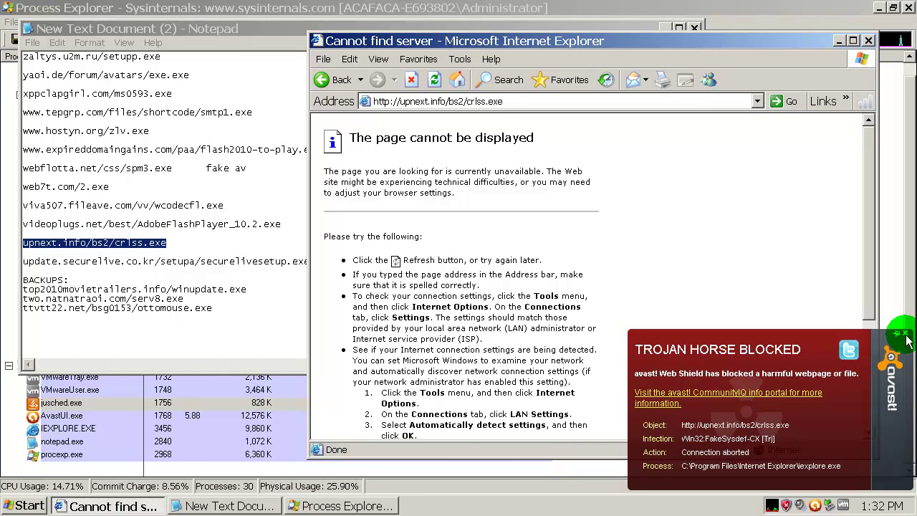
left_click(905, 335)
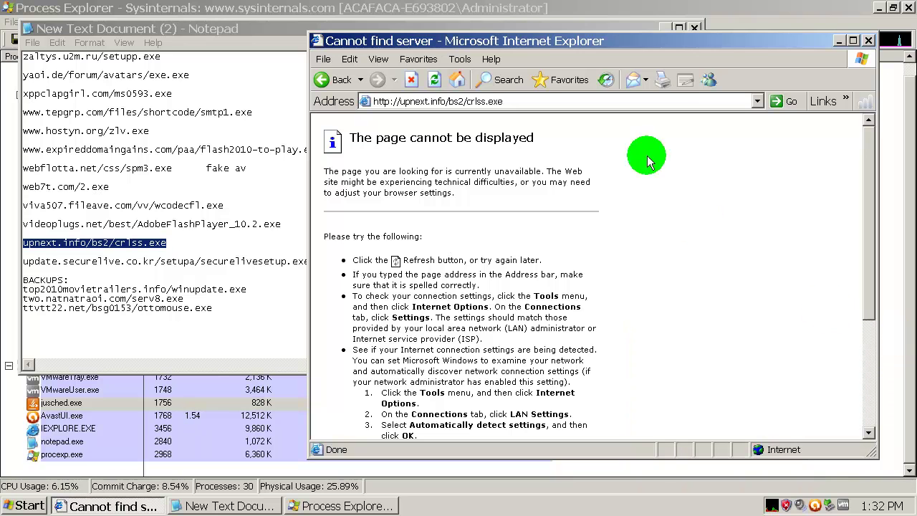
left_click(462, 82)
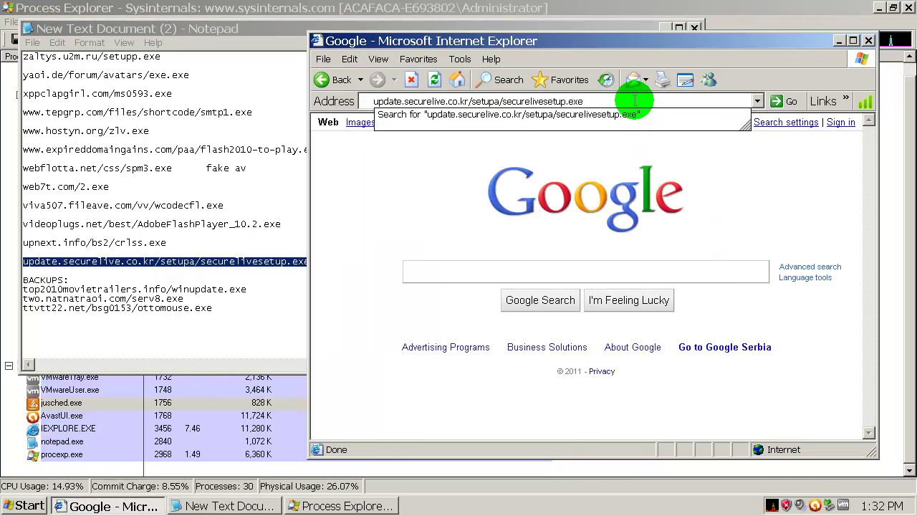
Step: Load the update.securelive.co.kr securelivesetup.exe link in Internet Explorer
key("Return")
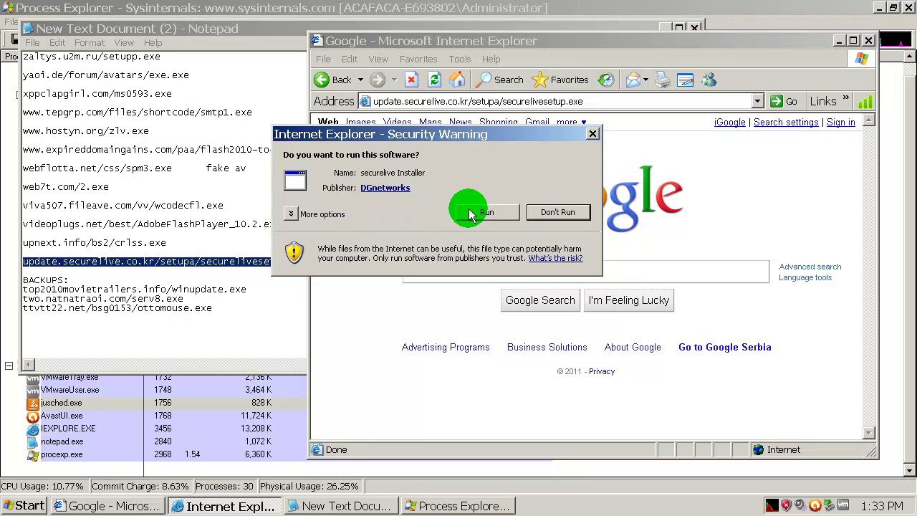
Step: Run the securelive Installer and accept its licence agreement to start installing
left_click(478, 213)
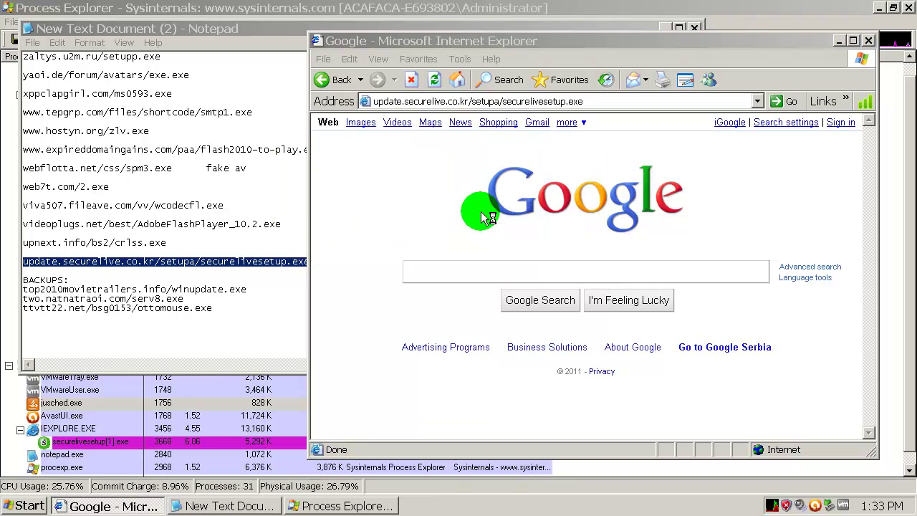
left_click(72, 440)
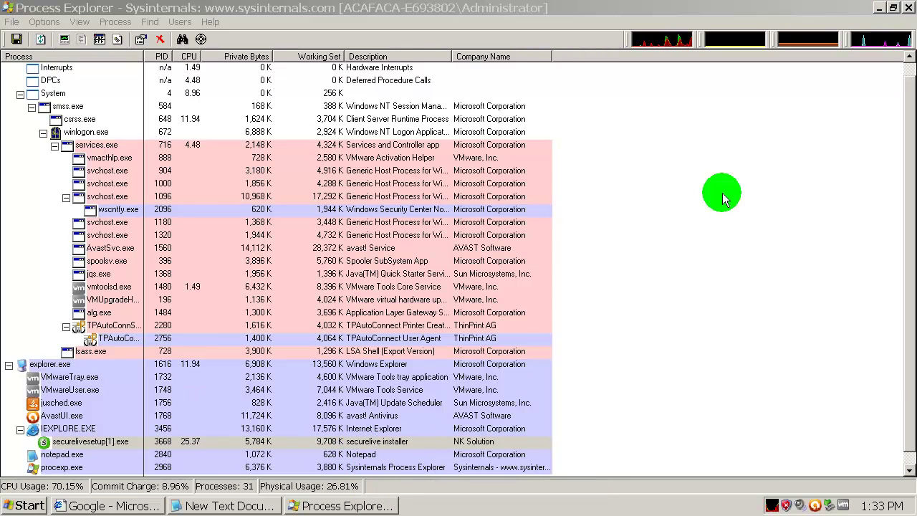
left_click(879, 8)
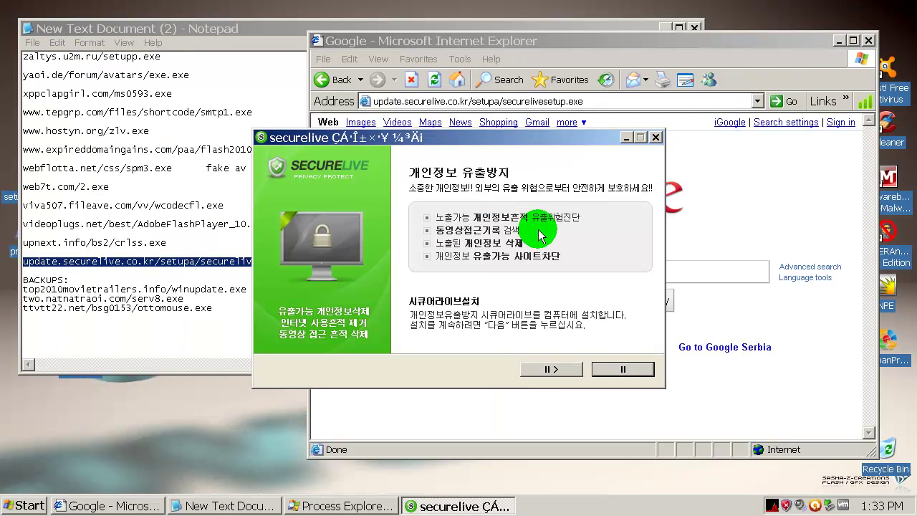
left_click(550, 369)
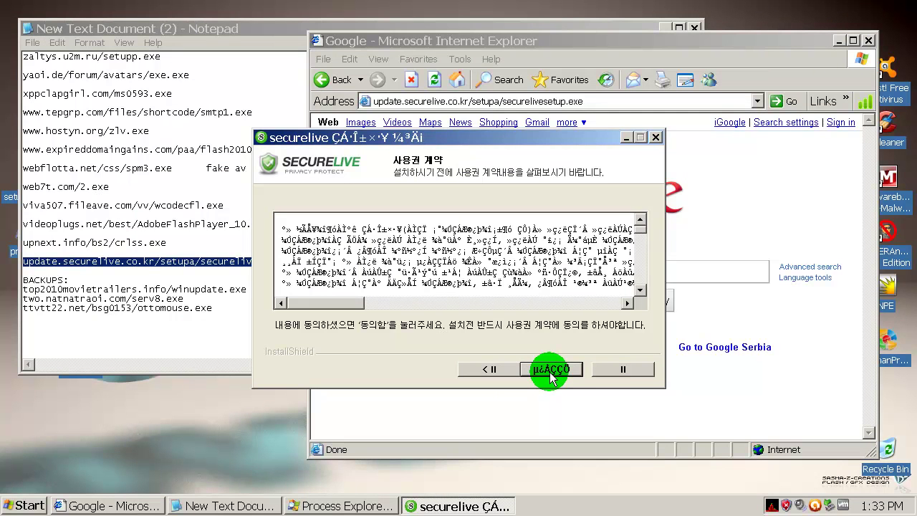
left_click(551, 369)
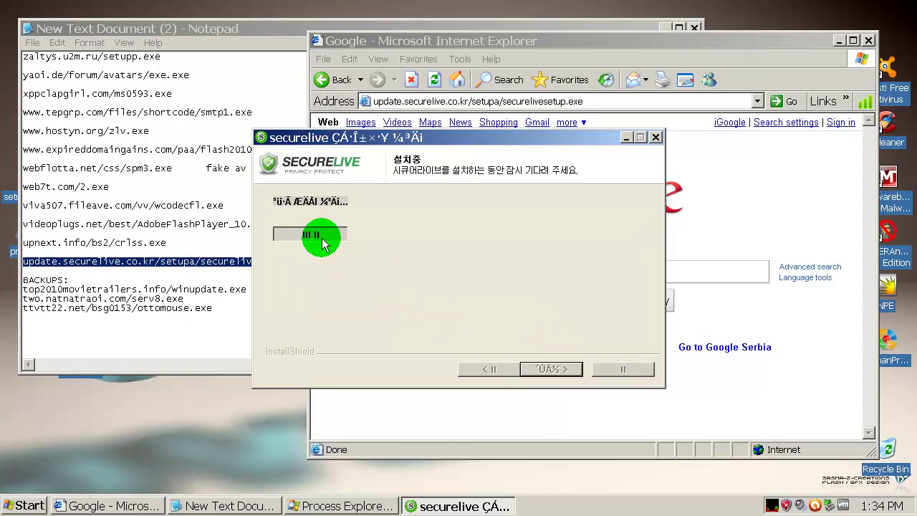
Step: Browse the installer's detailed progress log, then close the securelive installer
left_click(328, 241)
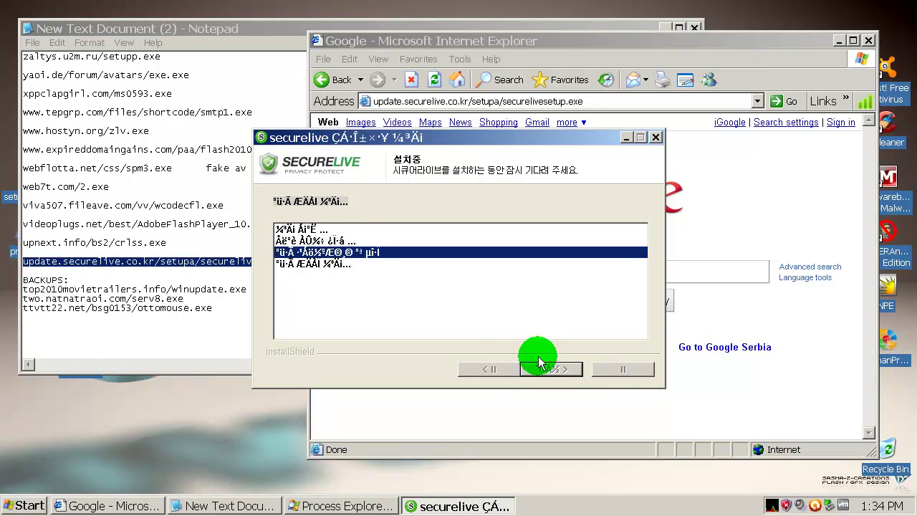
left_click(328, 264)
left_click(316, 241)
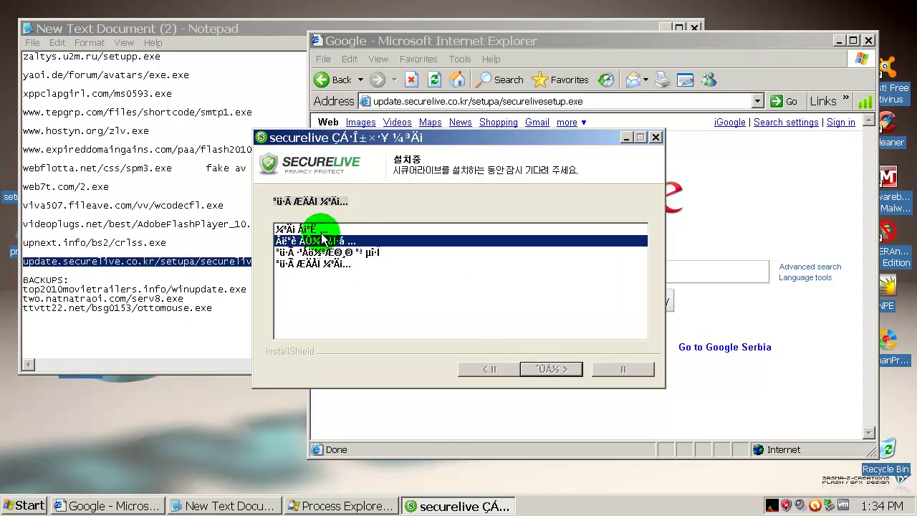
left_click(303, 227)
left_click(326, 241)
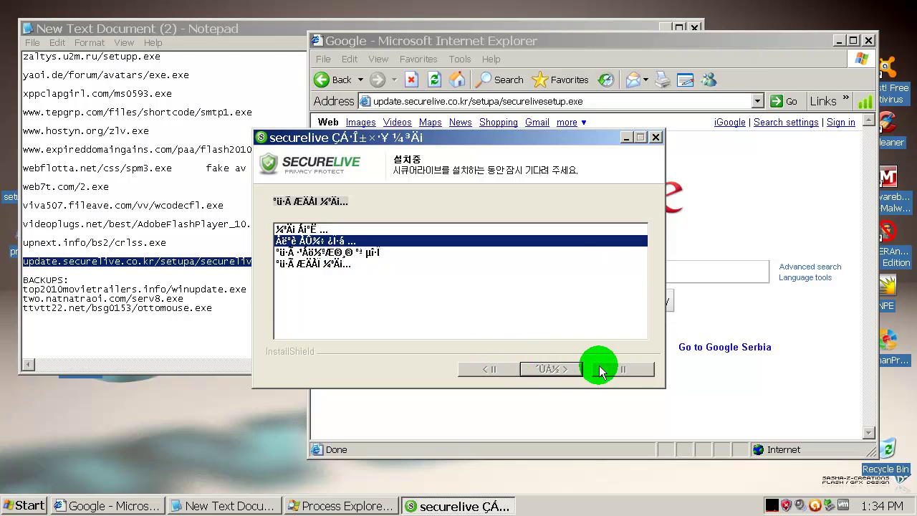
left_click(656, 137)
Step: Paste the top2010movietrailers.info winupdate.exe link into Internet Explorer's address bar
double_click(165, 289)
key("ctrl+c")
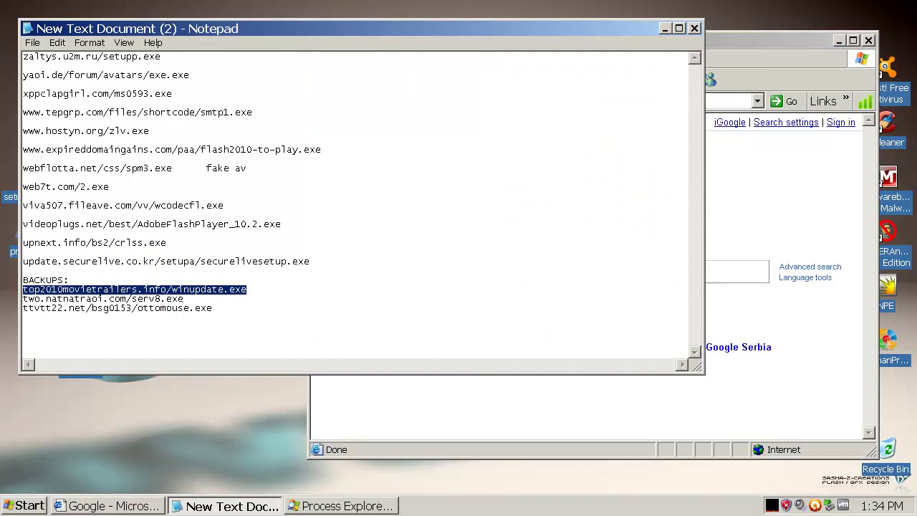
left_click(129, 506)
key("ctrl+v")
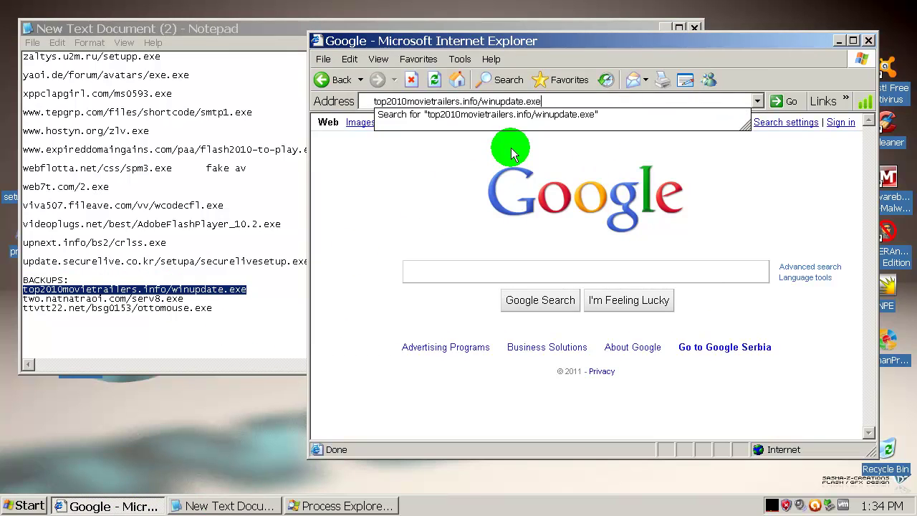
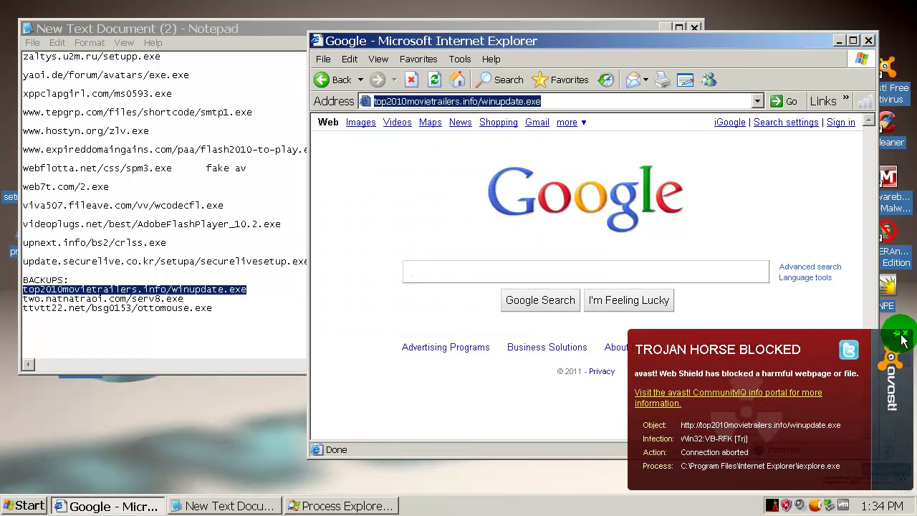
Step: Copy the two.natnatraoi.com/serv8.exe link from the notes into Internet Explorer and load it
left_click(151, 289)
double_click(150, 299)
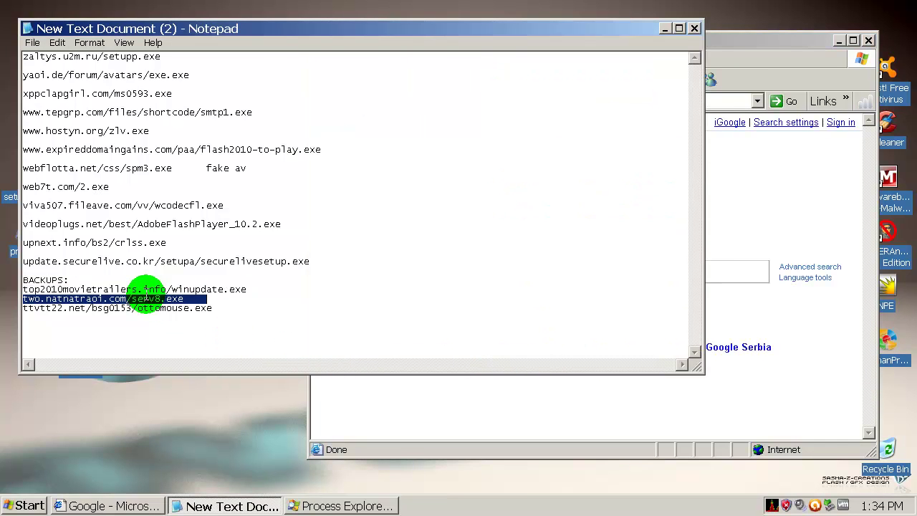
key("ctrl+c")
left_click(717, 147)
left_click(662, 98)
key("ctrl+v")
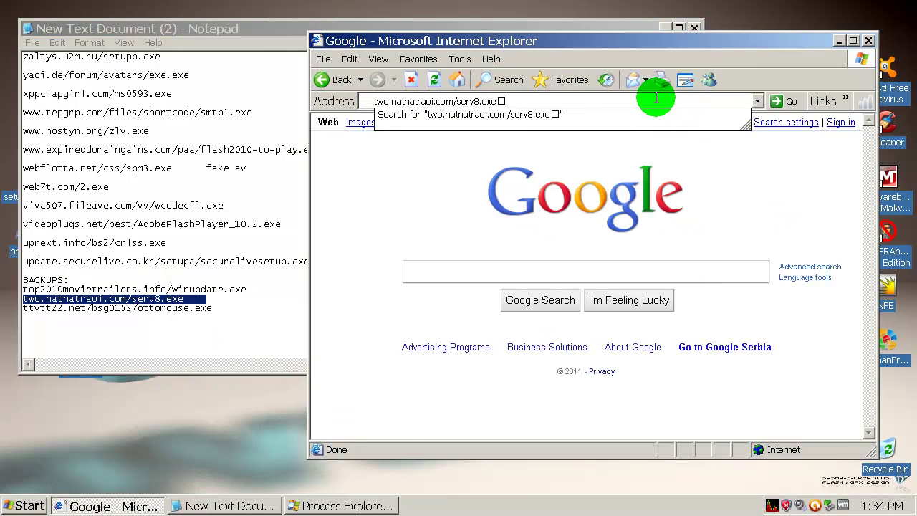
key("Return")
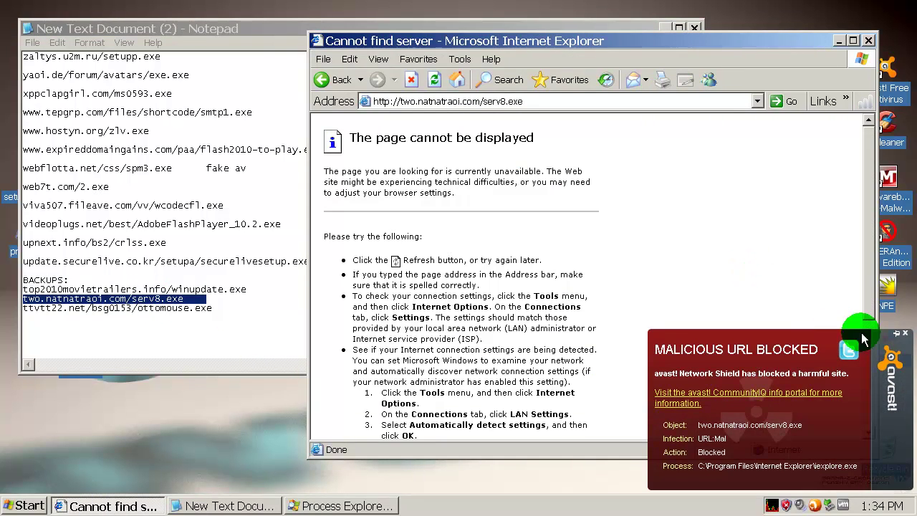
Step: Load the ttvtt22.net ottomouse.exe link and run the download despite the security warning
double_click(49, 309)
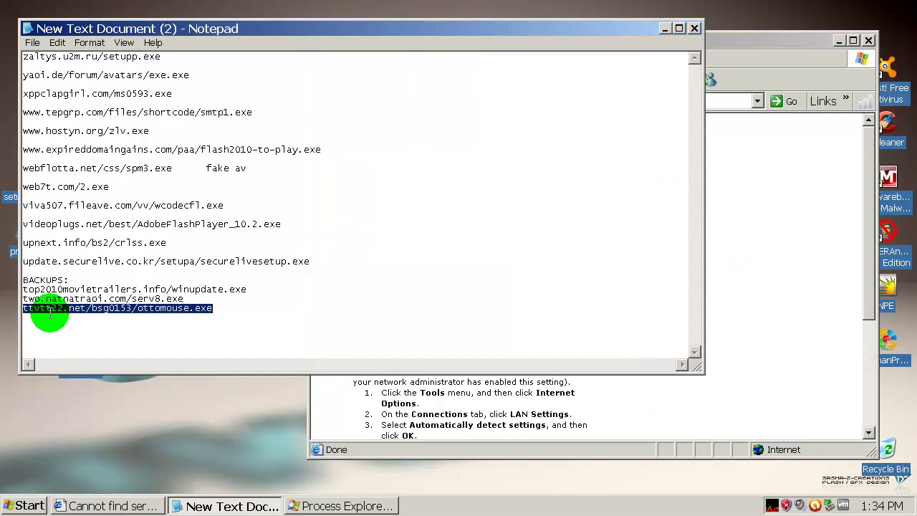
left_click(774, 188)
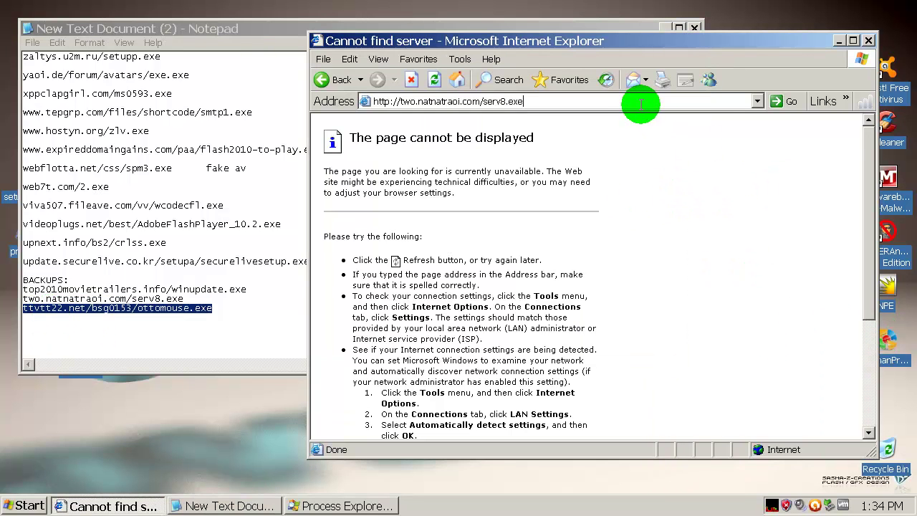
left_click(641, 102)
key("ctrl+v")
key("Return")
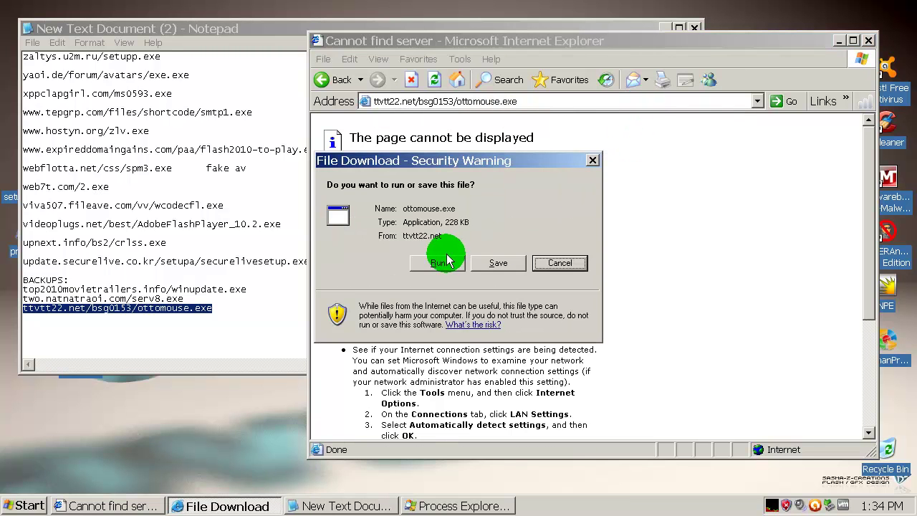
left_click(443, 263)
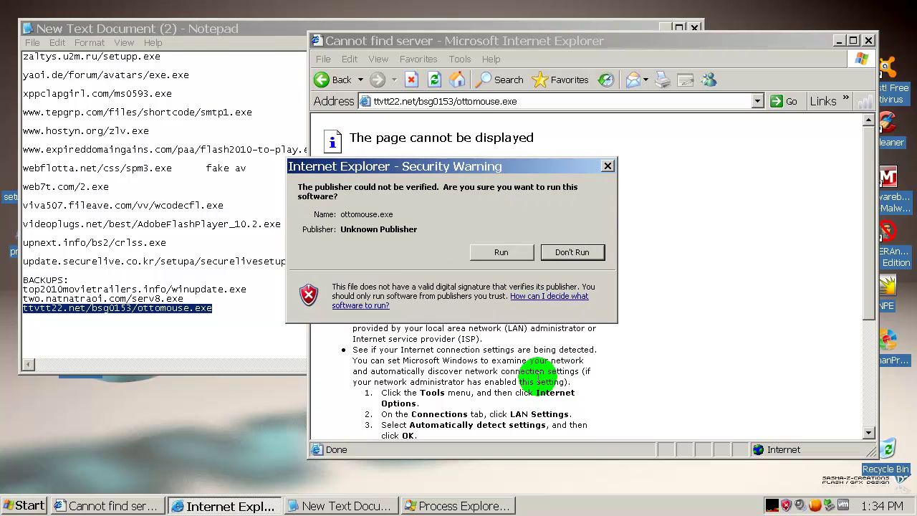
left_click(500, 251)
left_click(347, 506)
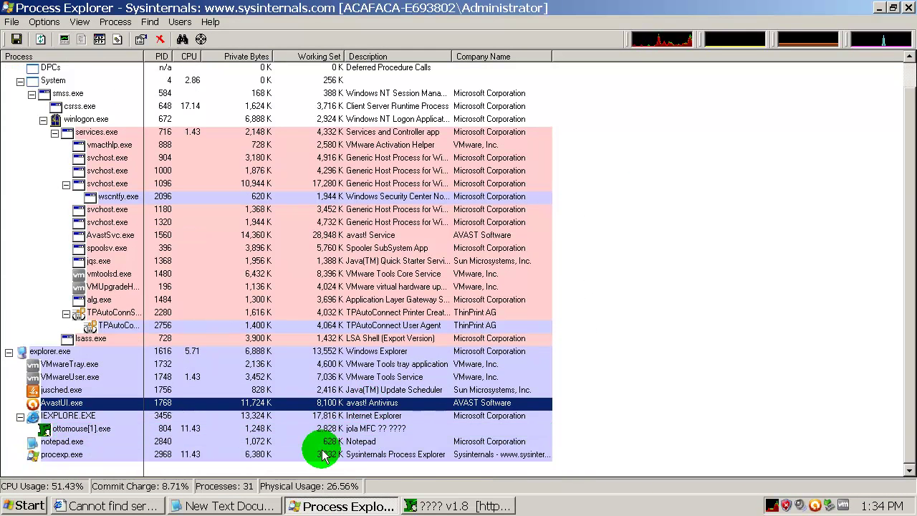
Step: Close the running ottomouse program's window and minimize Process Explorer
left_click(481, 506)
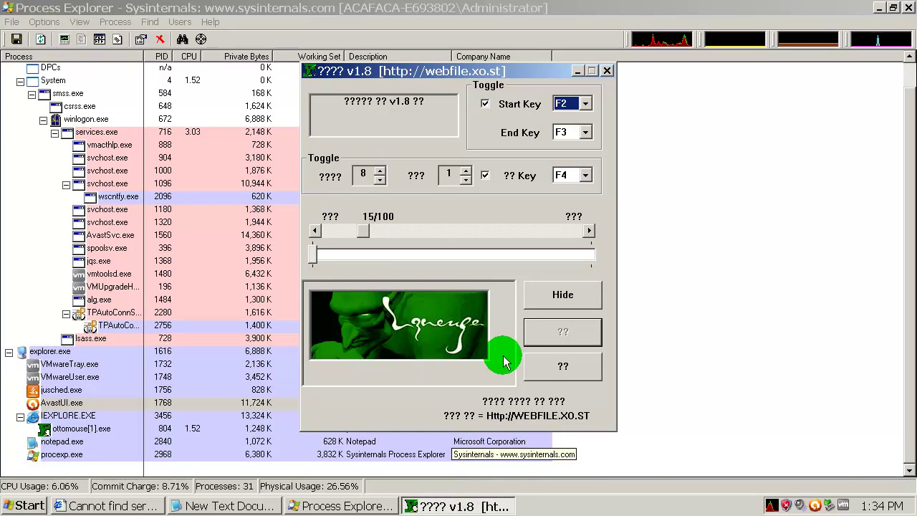
left_click(552, 366)
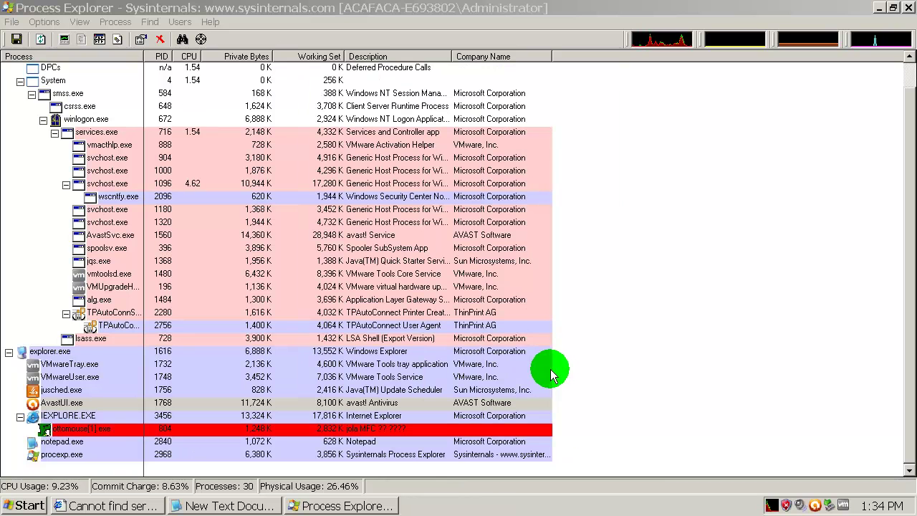
left_click(879, 7)
Step: Close Internet Explorer and Notepad, then refresh the desktop
left_click(869, 43)
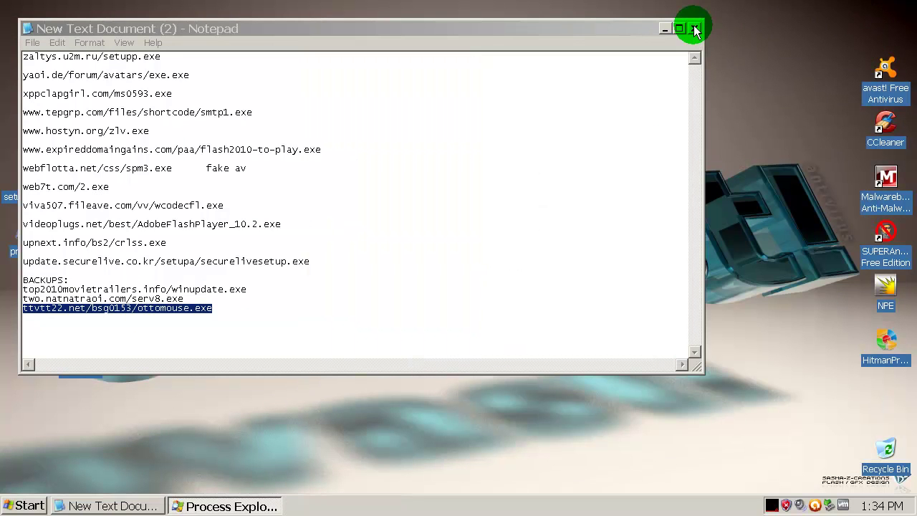
left_click(695, 29)
right_click(517, 146)
left_click(553, 171)
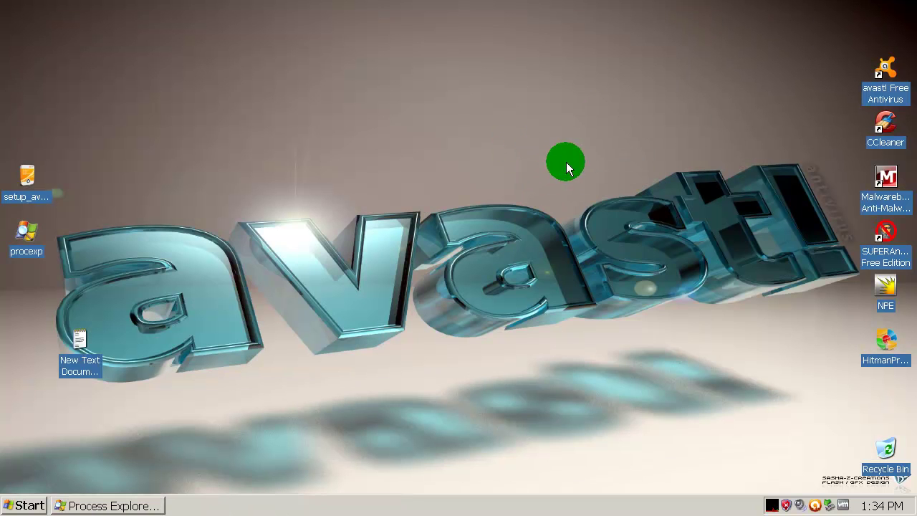
Step: Run CCleaner's cleaner to remove 0.56 MB of temporary files, then close it
double_click(885, 124)
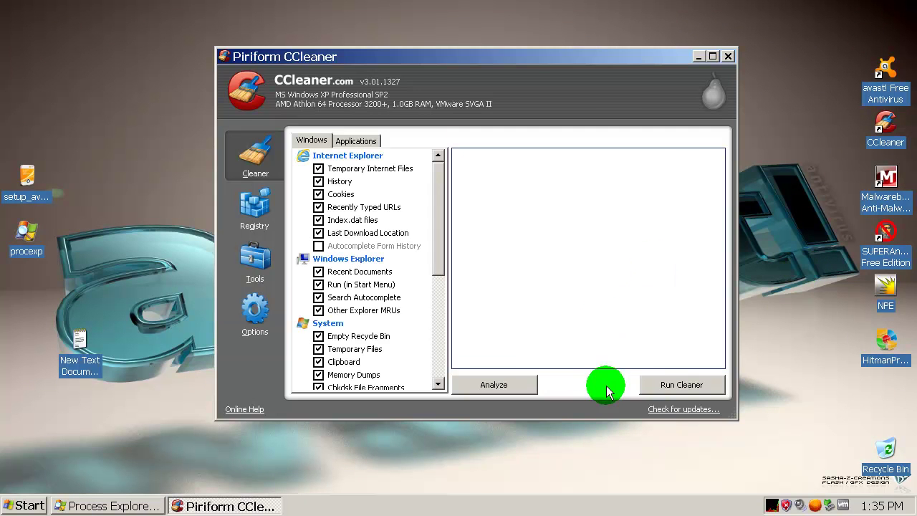
left_click(663, 391)
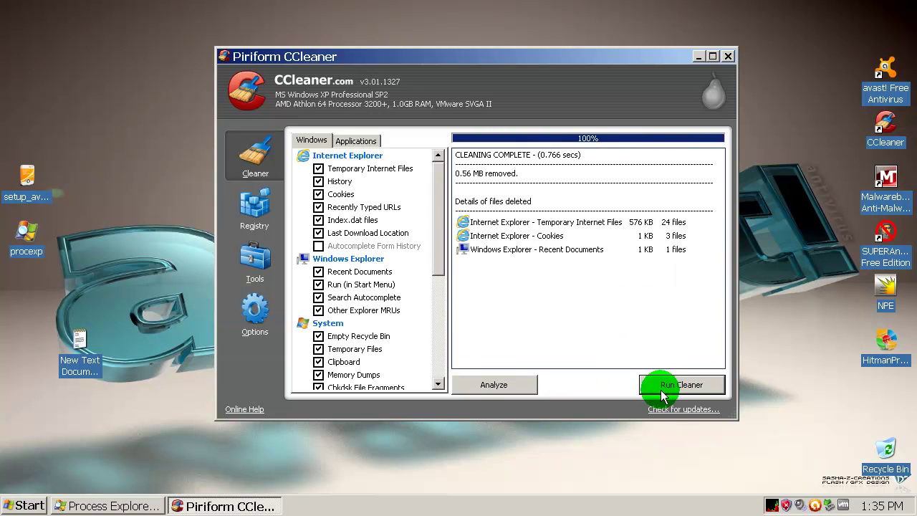
left_click(728, 56)
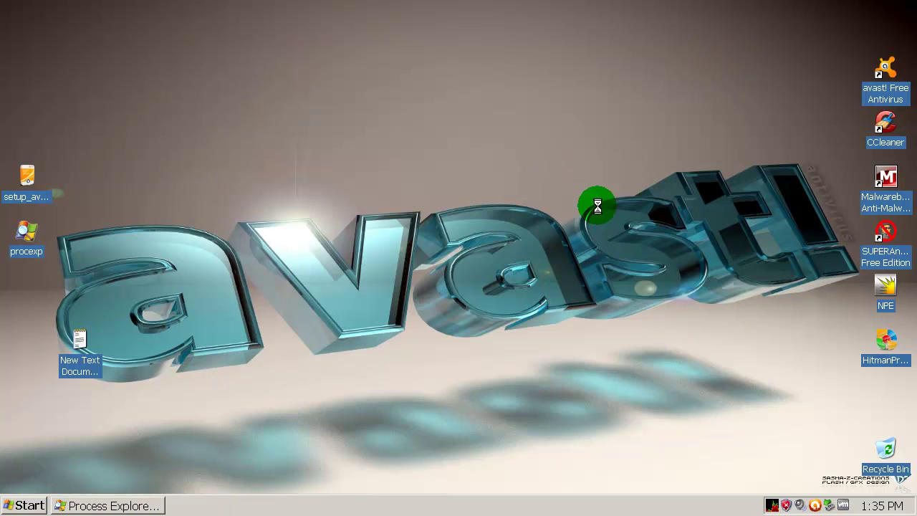
Step: Refresh the desktop three times
right_click(587, 216)
left_click(636, 248)
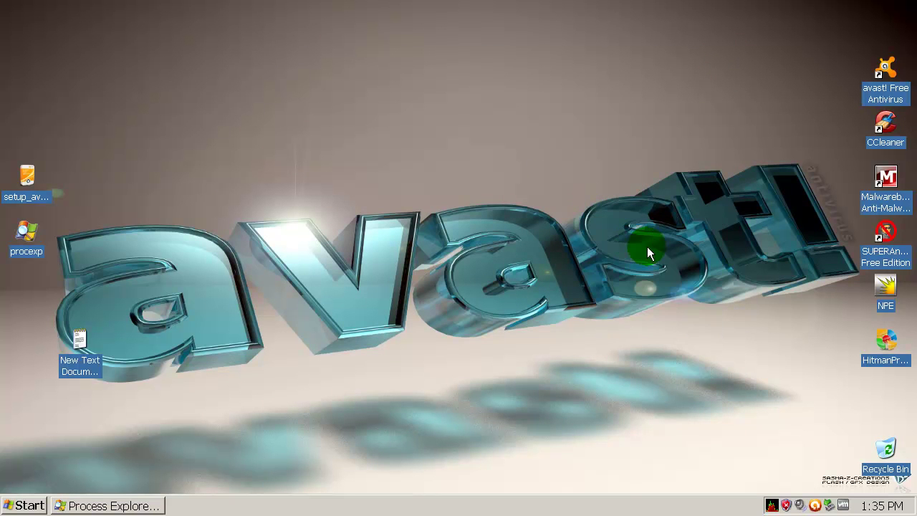
right_click(614, 233)
left_click(657, 259)
right_click(629, 234)
left_click(666, 260)
left_click(815, 507)
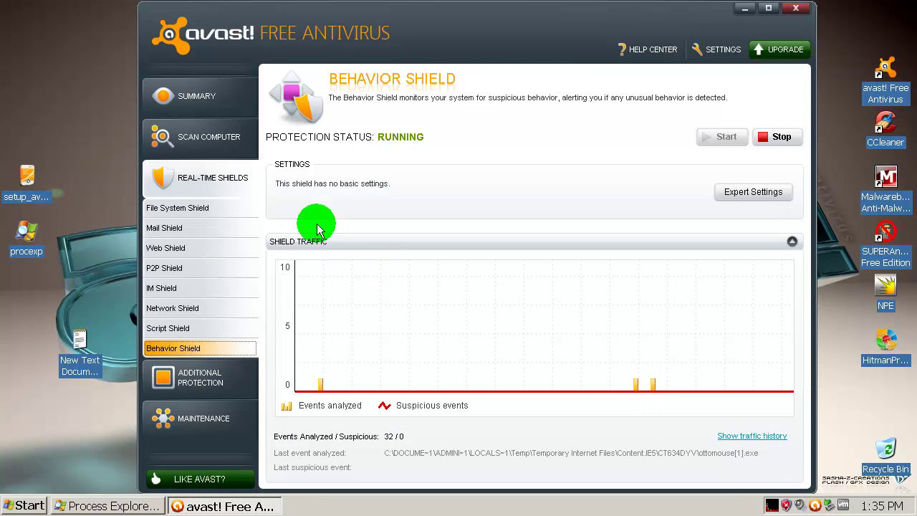
left_click(199, 207)
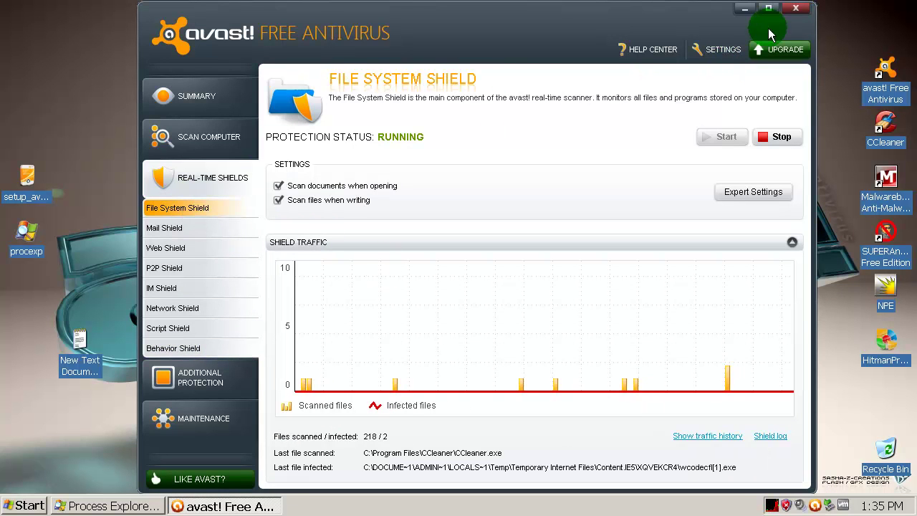
left_click(190, 108)
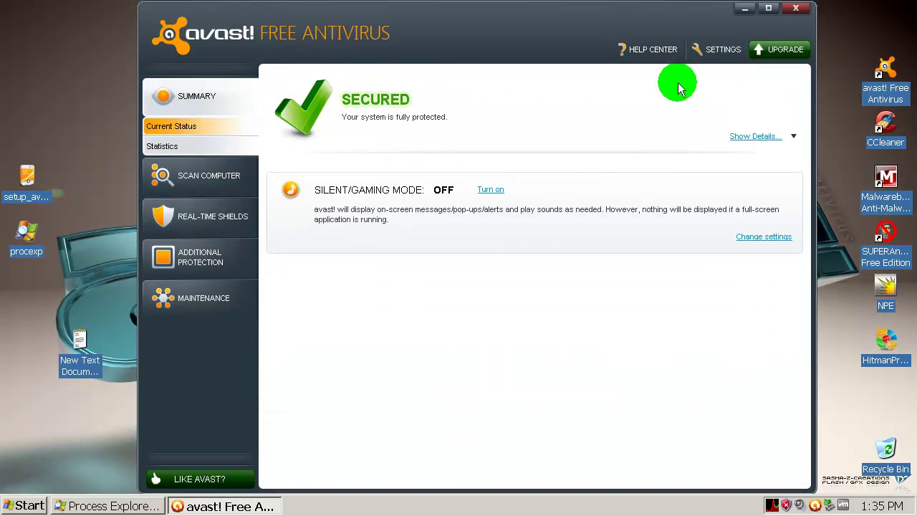
left_click(796, 8)
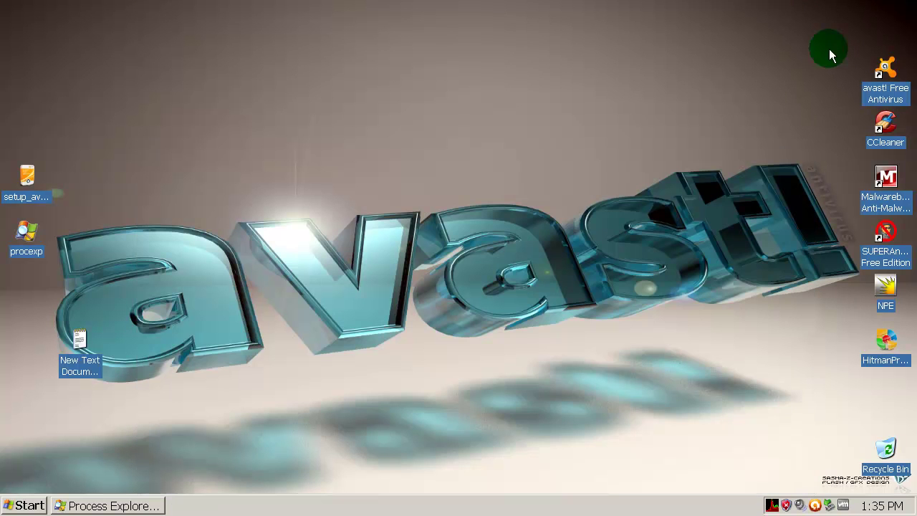
Step: Launch Malwarebytes, accept the database update to 5892, show the scan types, then start Internet Explorer
double_click(886, 180)
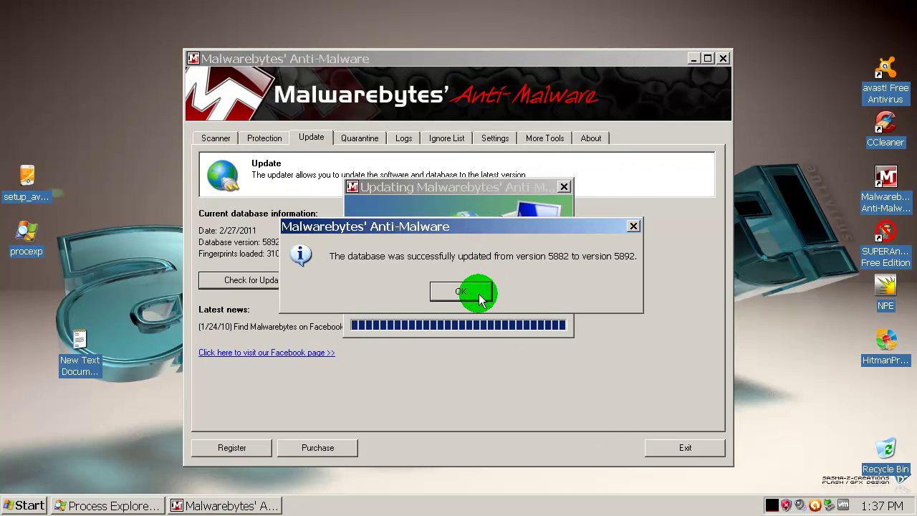
left_click(480, 300)
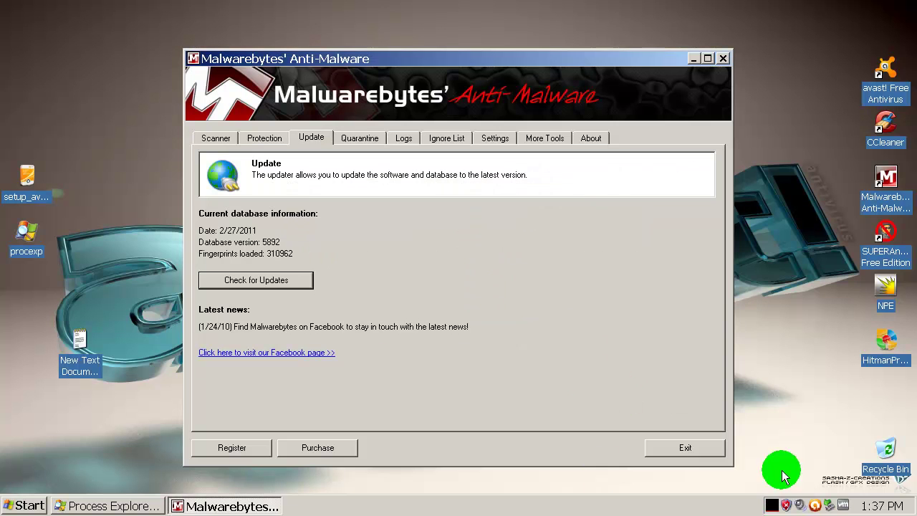
left_click(215, 141)
left_click(10, 509)
left_click(175, 190)
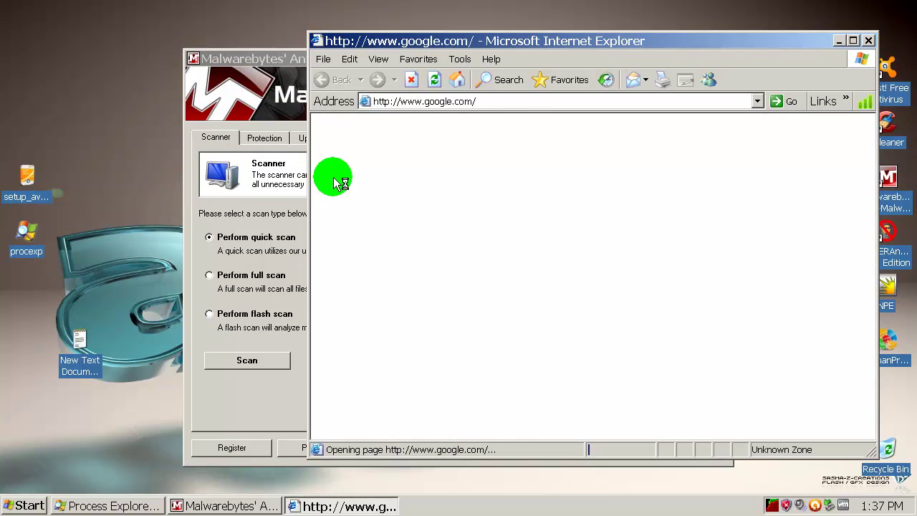
Step: Load the better-antivirus.com link and run AntiSpyWareSetup.exe past both security warnings
left_click(512, 104)
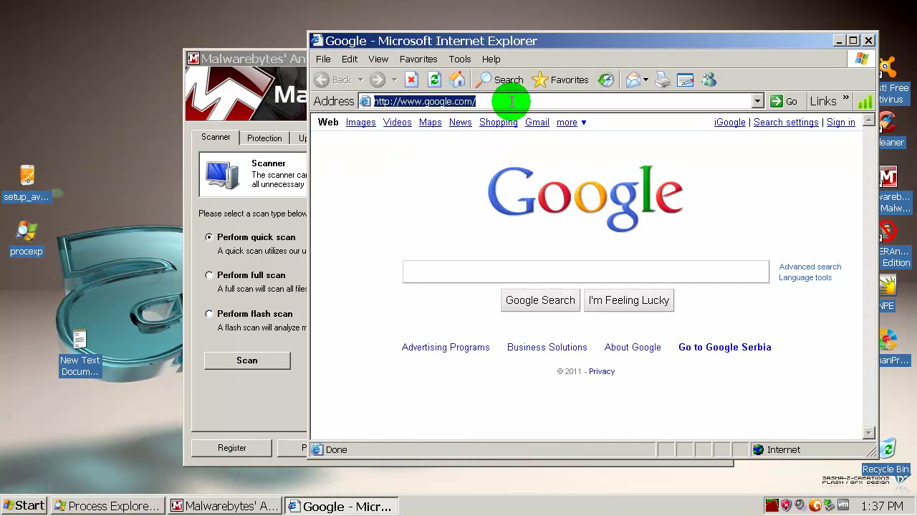
key("ctrl+v")
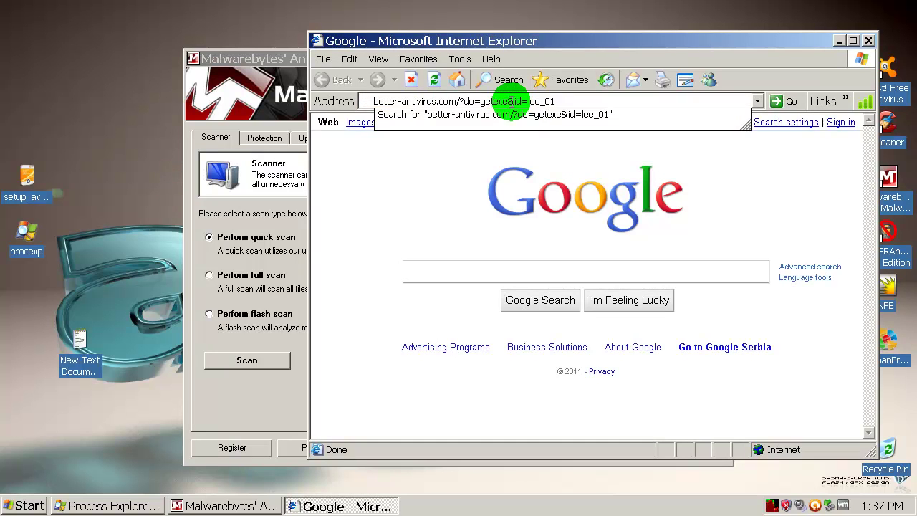
key("Return")
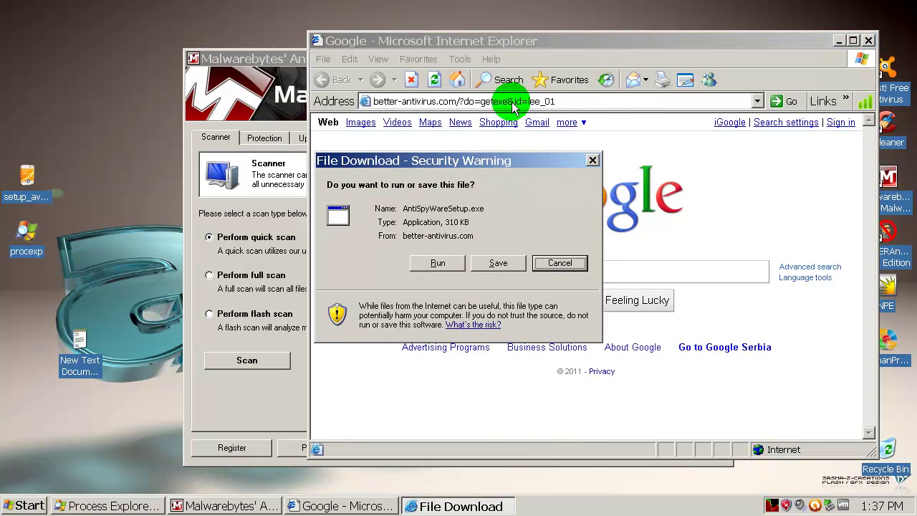
left_click(431, 263)
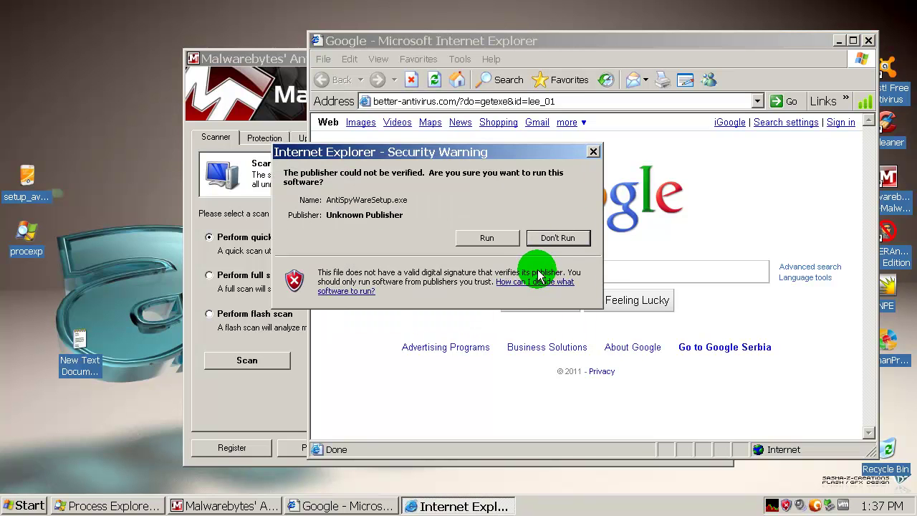
left_click(497, 239)
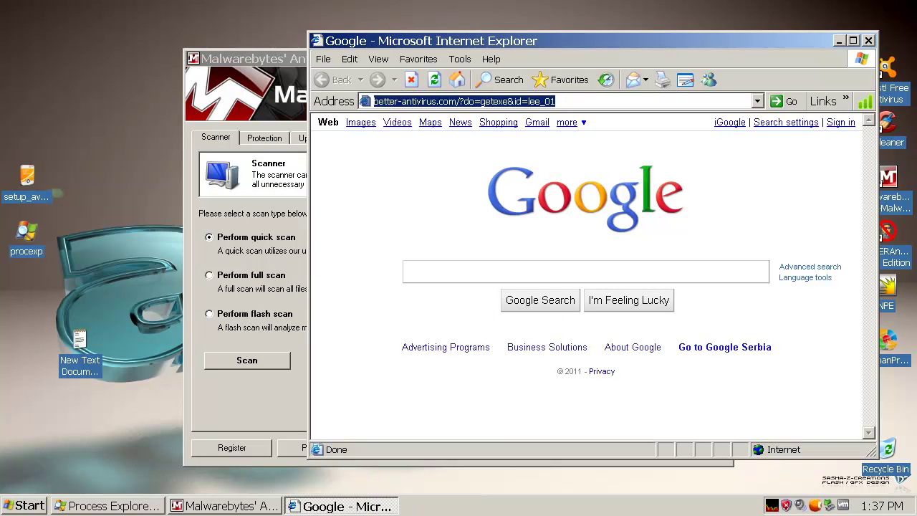
Step: Check mbam.exe's memory use in Process Explorer, then return to the browser
left_click(129, 506)
left_click(277, 446)
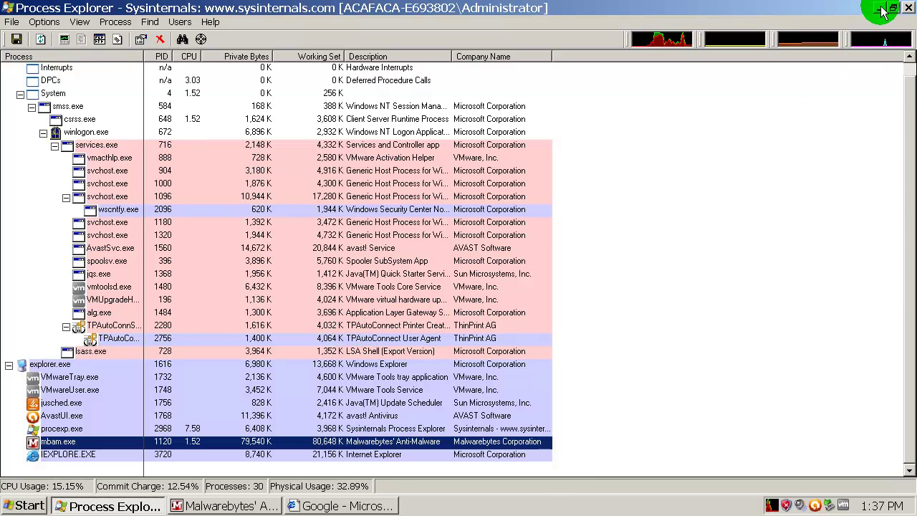
left_click(880, 8)
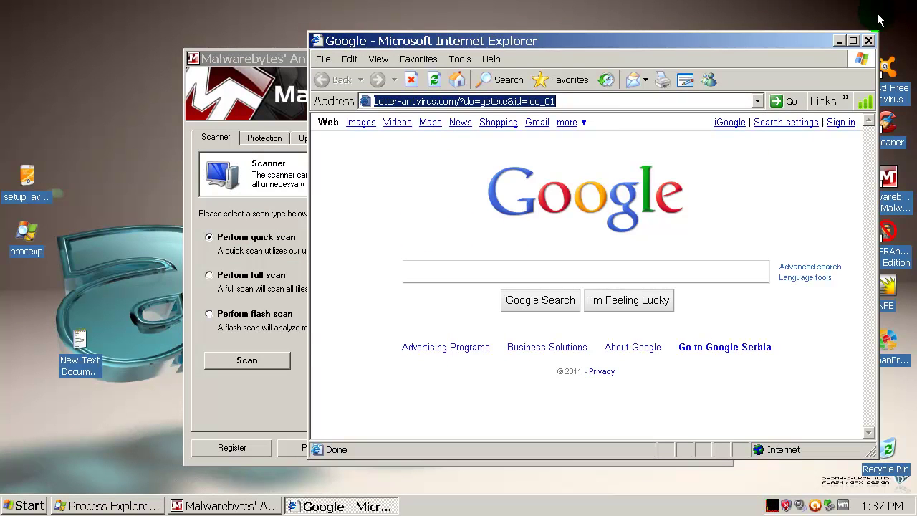
left_click(456, 77)
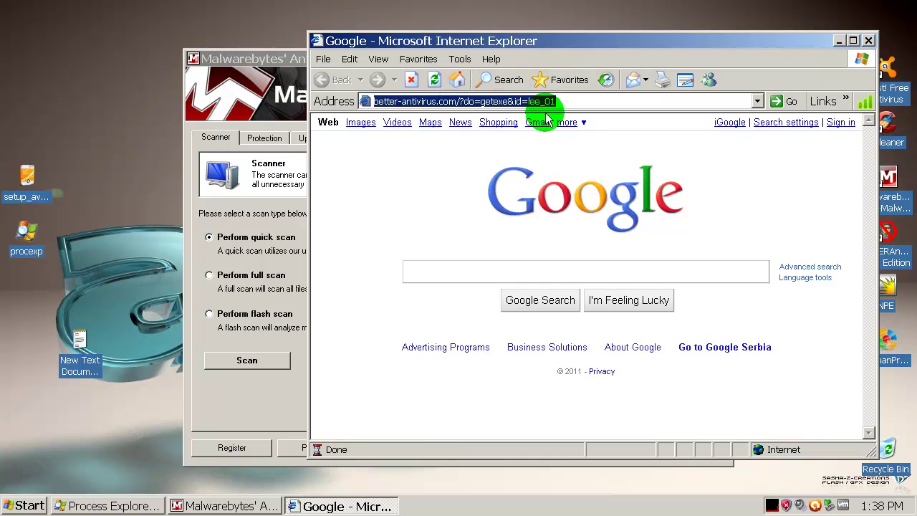
Step: Close Internet Explorer and run a Malwarebytes quick scan to completion
left_click(871, 42)
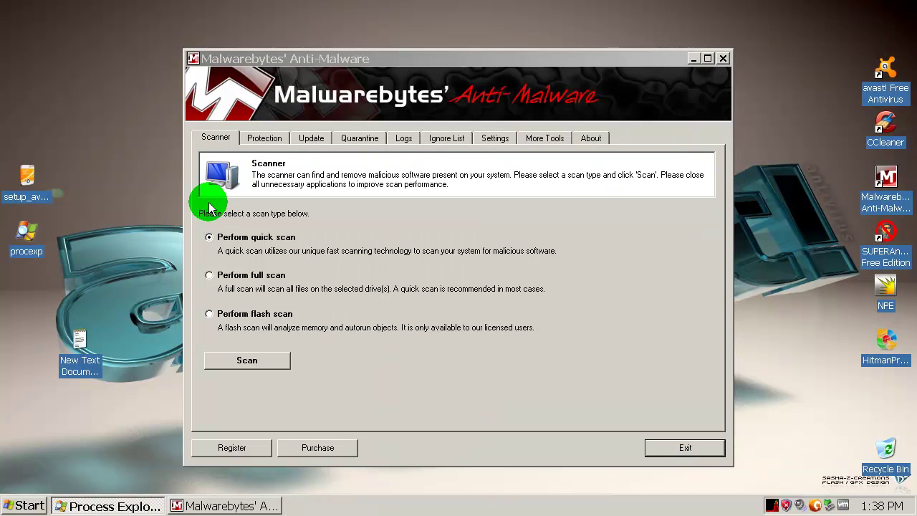
left_click(311, 138)
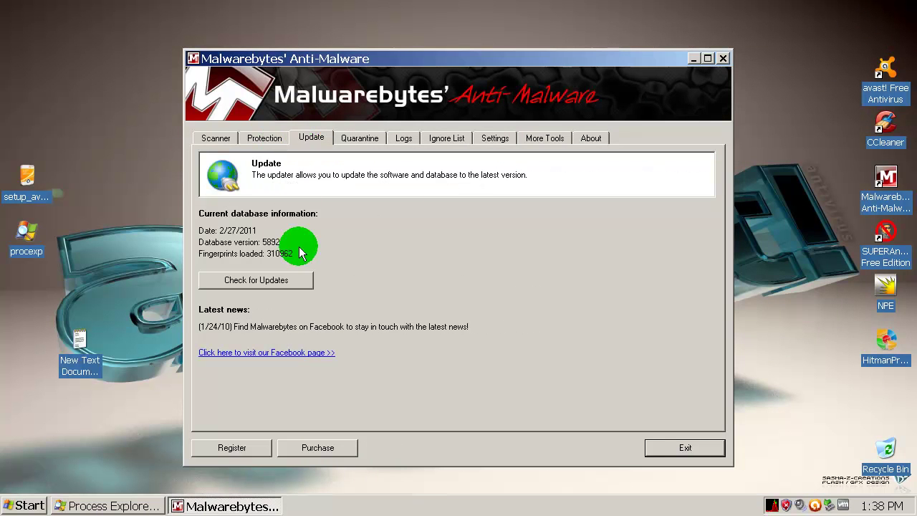
left_click(216, 138)
left_click(272, 373)
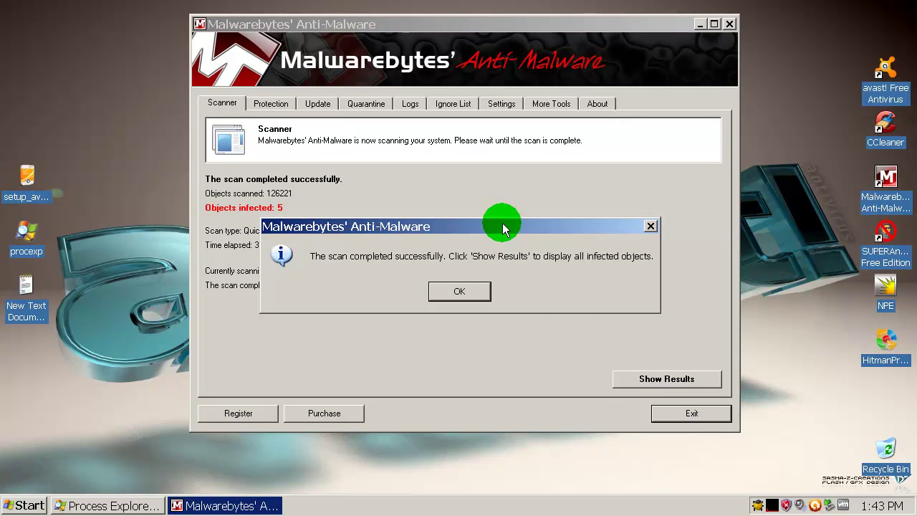
left_click(462, 291)
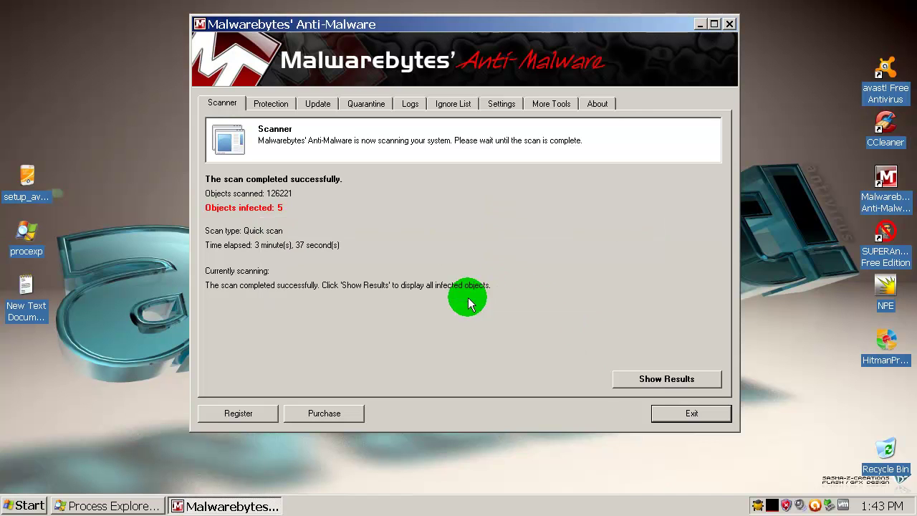
Step: Show the detected infections, maximizing the window and resizing columns to read full paths
left_click(666, 381)
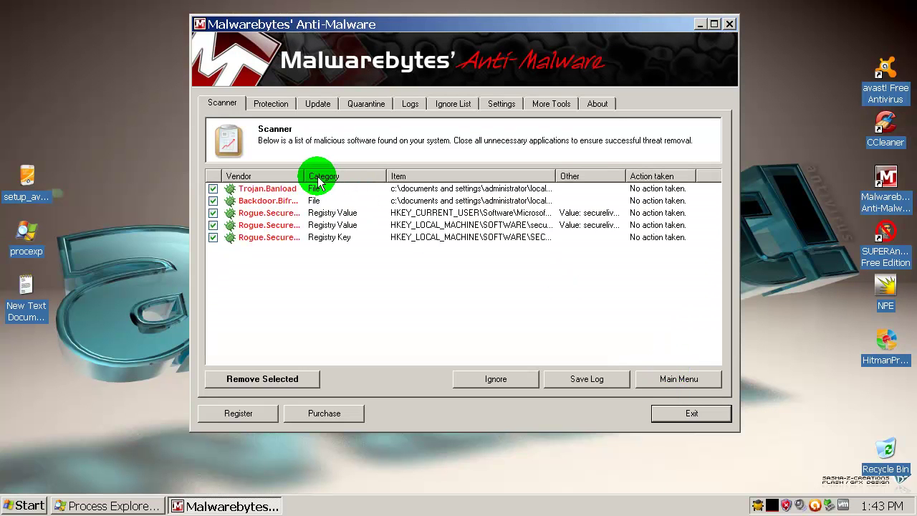
double_click(304, 176)
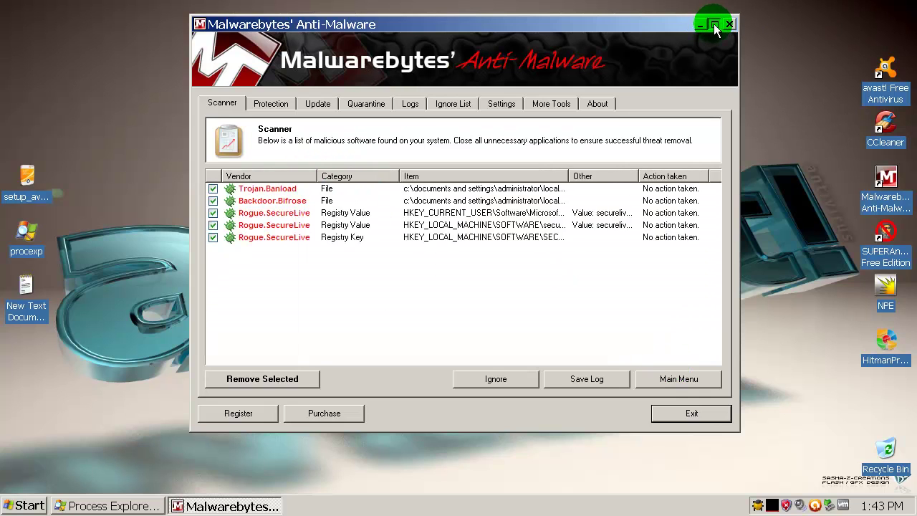
left_click(714, 25)
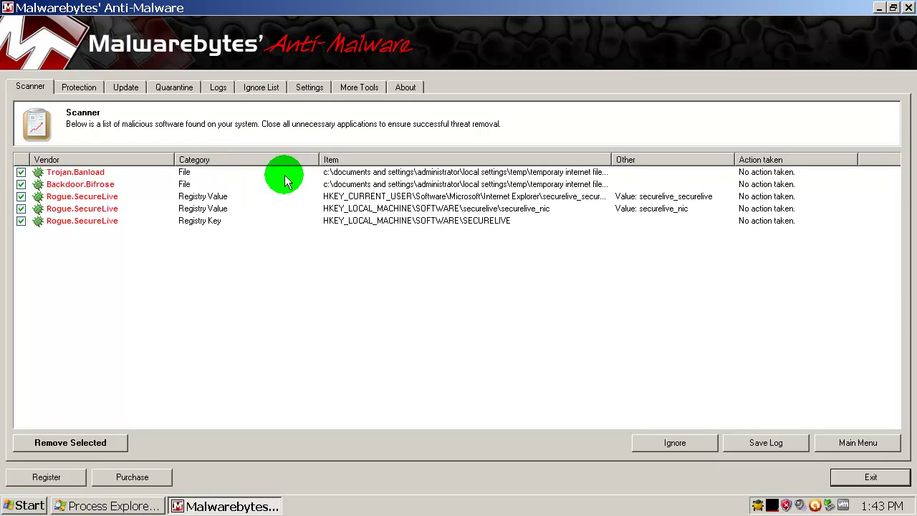
left_click(184, 184)
left_click(191, 200)
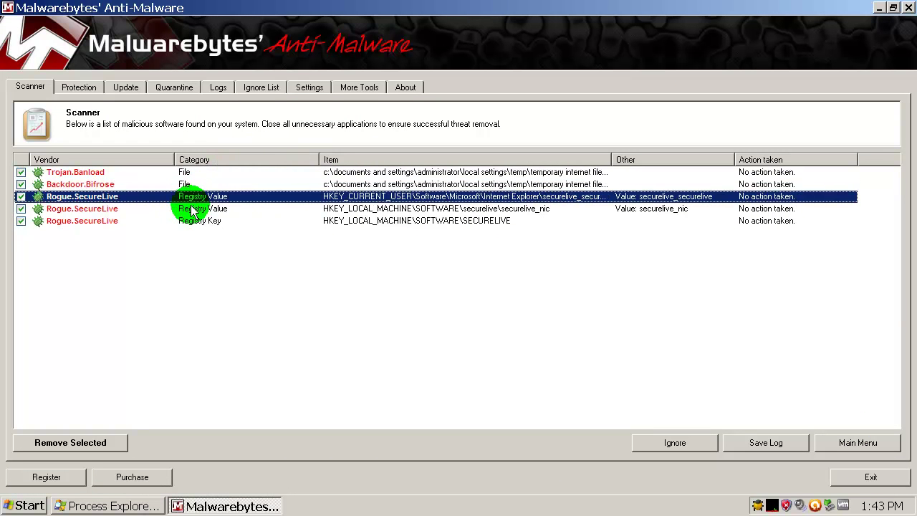
left_click(192, 209)
left_click(193, 221)
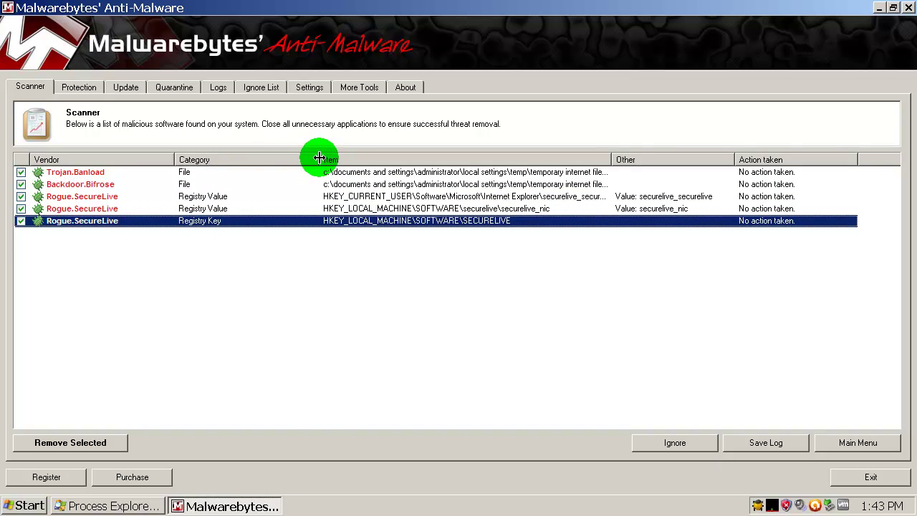
left_click_drag(319, 157, 279, 159)
left_click_drag(568, 160, 667, 159)
Step: Review the Trojan.Banload, Backdoor.Bifrose and SecureLive registry entries one by one
left_click(405, 176)
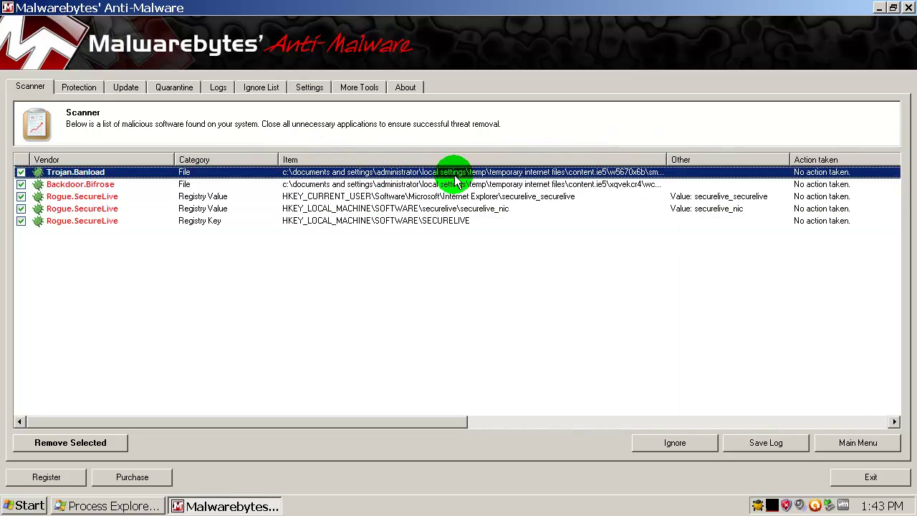
left_click(581, 185)
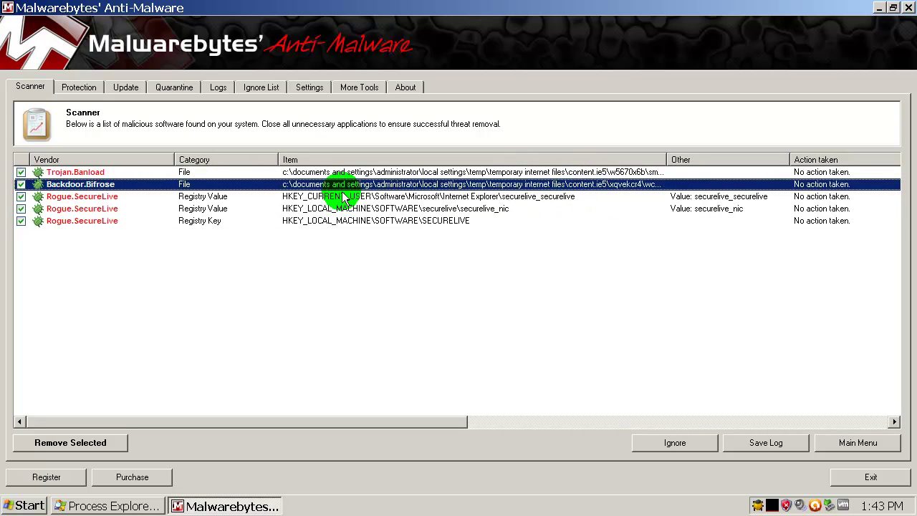
left_click(491, 198)
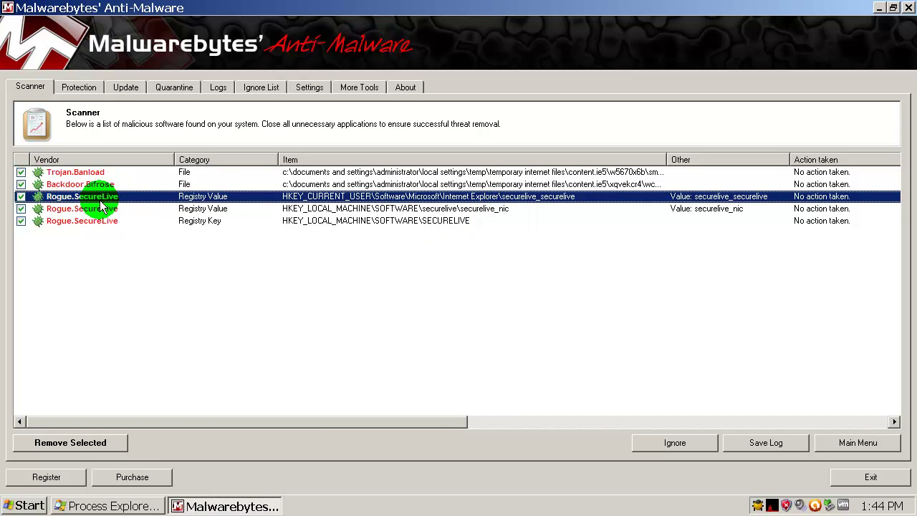
left_click(319, 210)
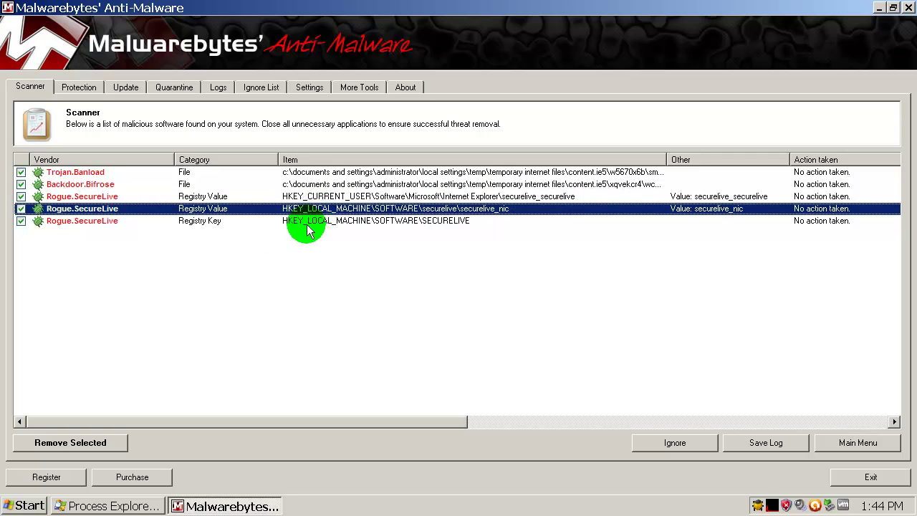
left_click(99, 224)
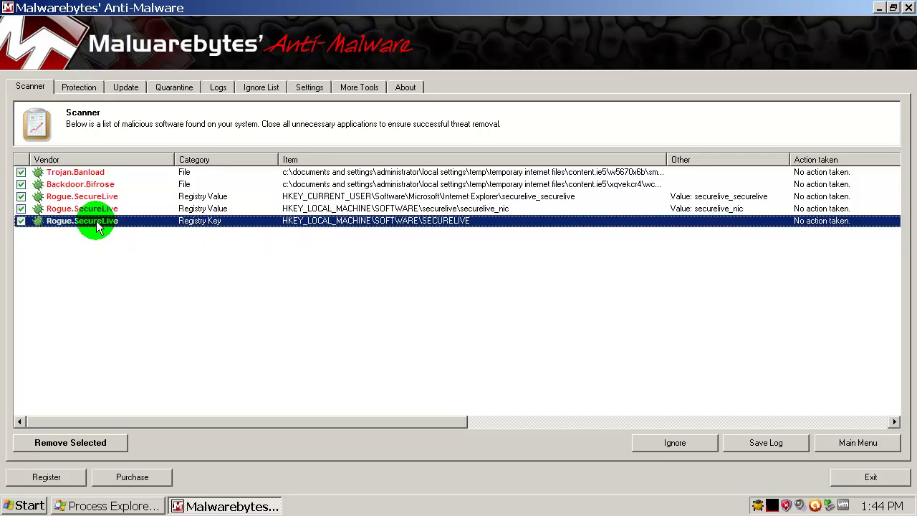
left_click(345, 209)
left_click(349, 198)
left_click(347, 221)
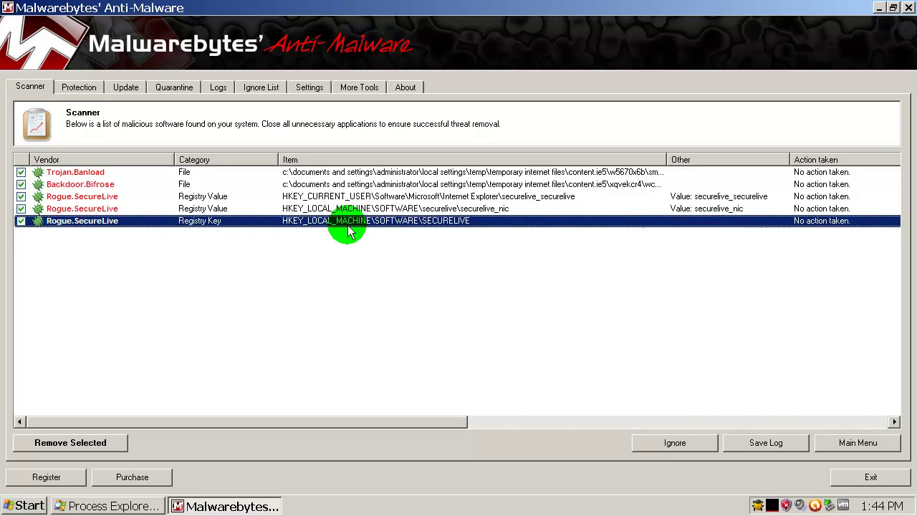
left_click(347, 209)
left_click(348, 198)
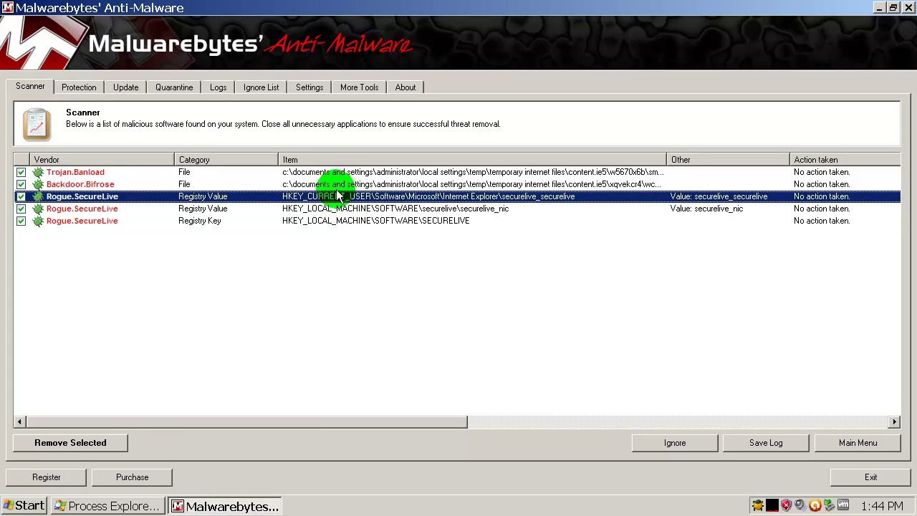
Step: Remove all five infections, close the scan log, decline the restart and close Malwarebytes
left_click(98, 441)
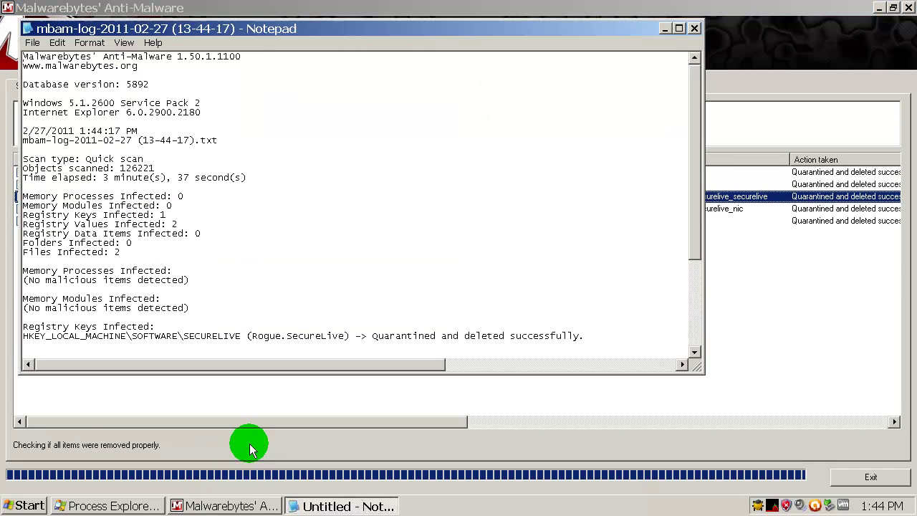
left_click(695, 28)
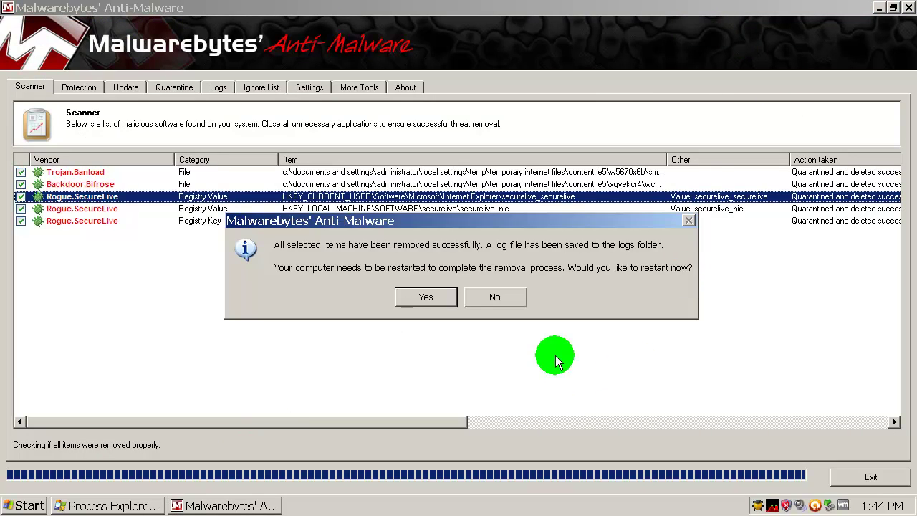
left_click(510, 301)
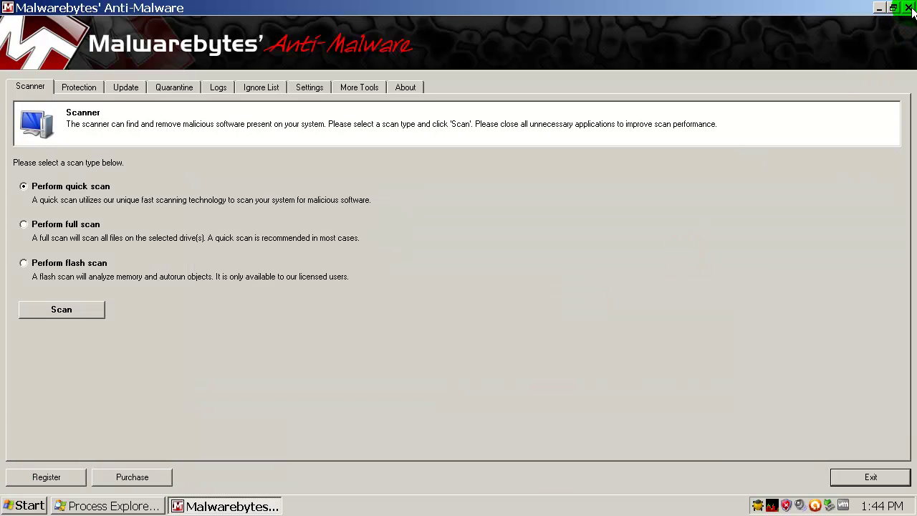
left_click(908, 8)
Step: Refresh the desktop twice
right_click(370, 179)
left_click(405, 195)
right_click(454, 229)
left_click(483, 252)
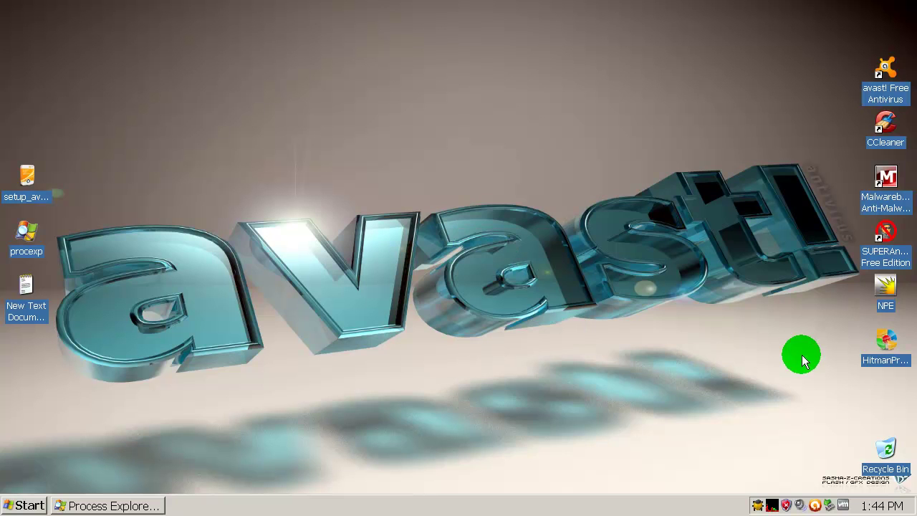
Step: Launch SUPERAntiSpyware, confirm its definitions are current, and start a full computer scan
double_click(886, 232)
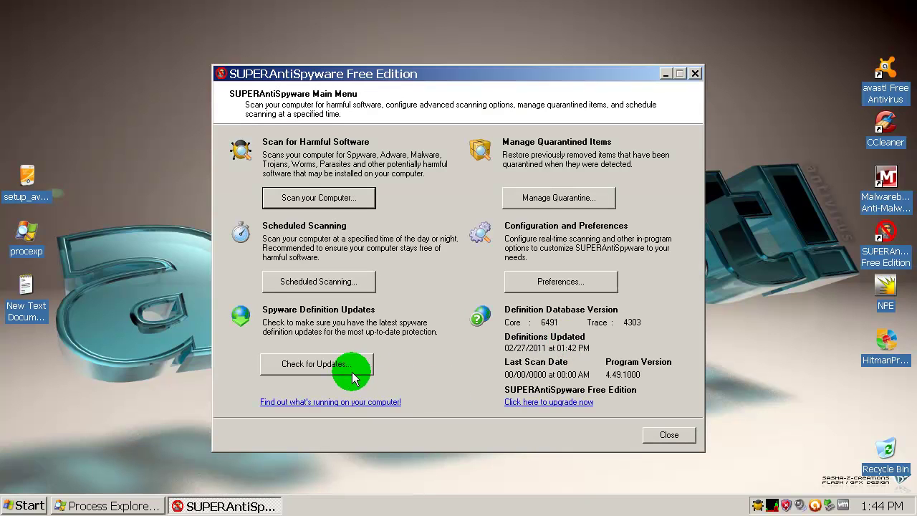
left_click(348, 367)
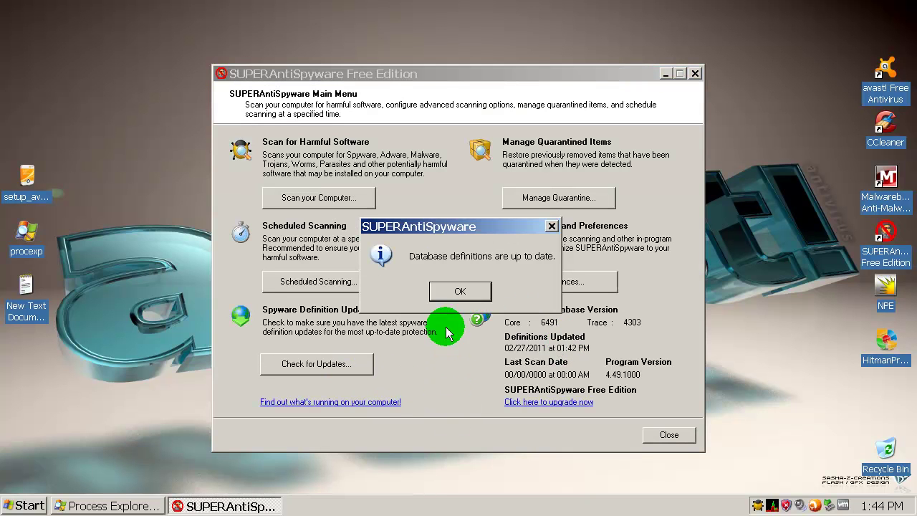
left_click(462, 290)
left_click(322, 202)
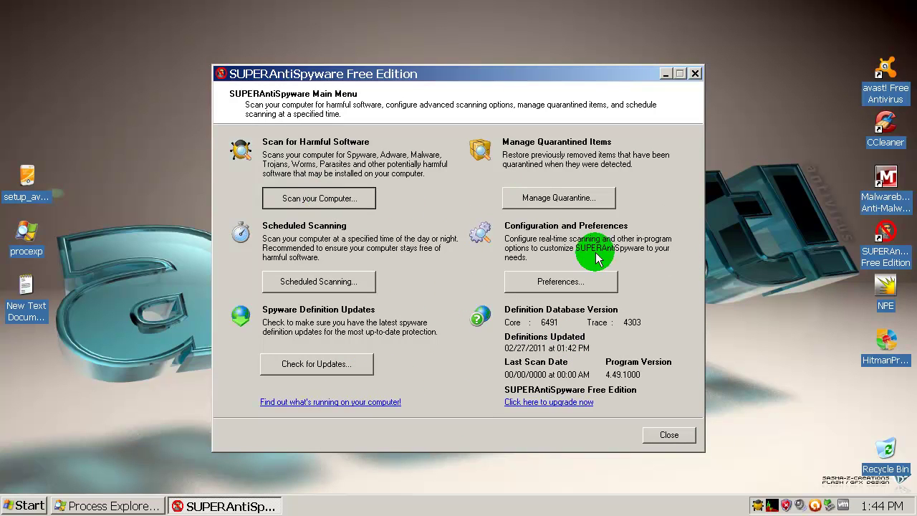
left_click(611, 437)
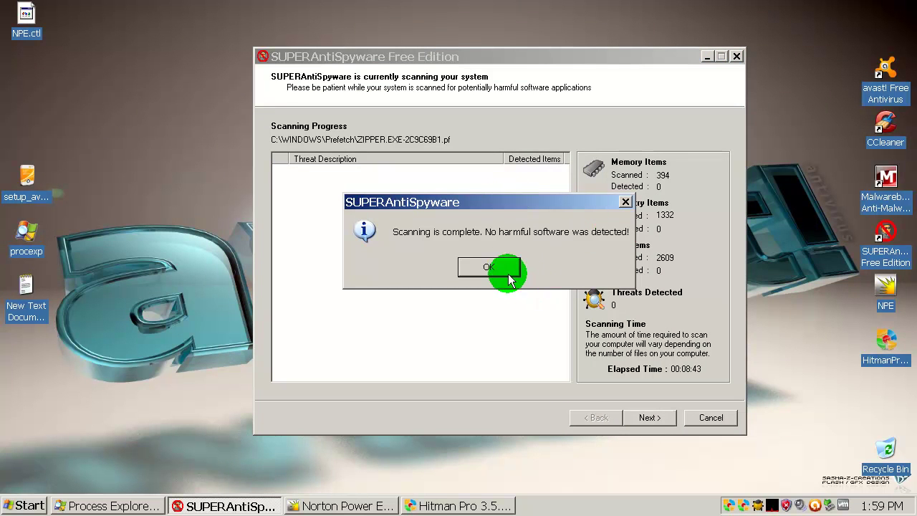
Step: Dismiss SUPERAntiSpyware's scan-complete message, close it, and restore Hitman Pro's results
left_click(489, 267)
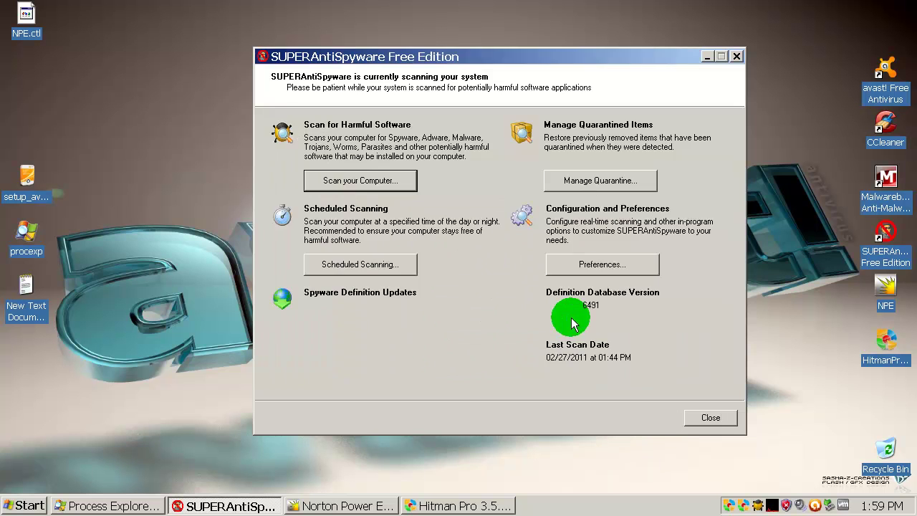
left_click(708, 419)
left_click(351, 506)
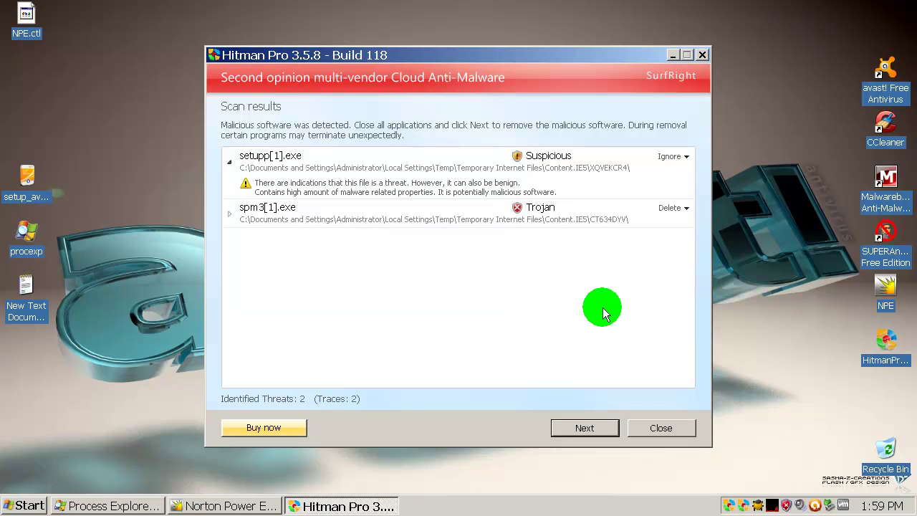
Step: Inspect setupp[1].exe (Suspicious) and spm3[1].exe (Trojan), then close Hitman Pro without removing them
left_click(263, 170)
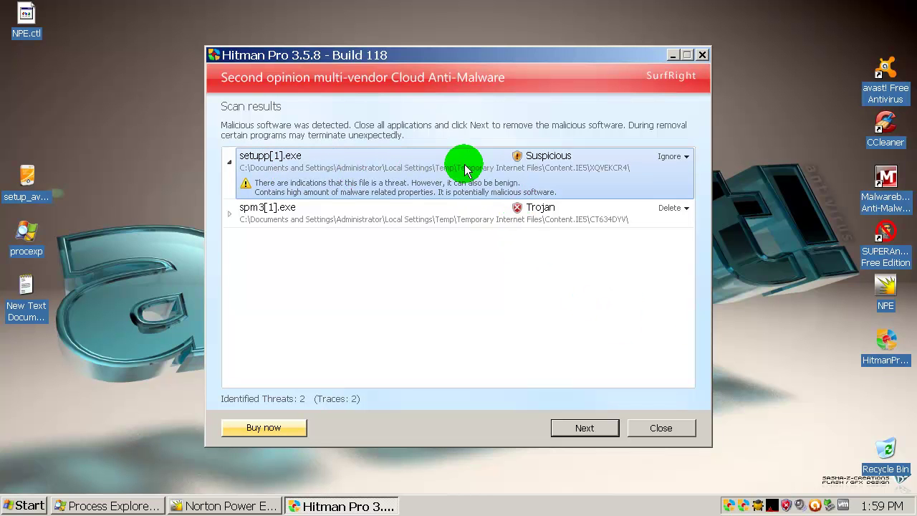
left_click(450, 217)
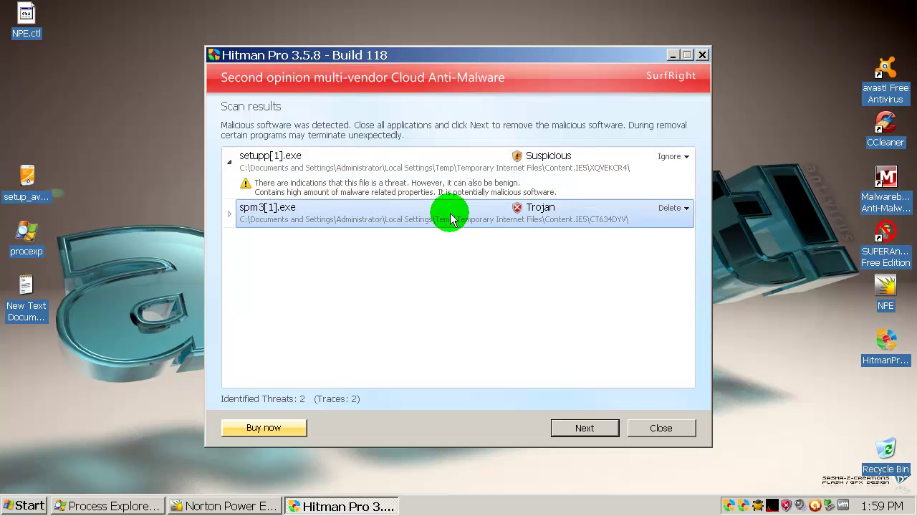
left_click(656, 428)
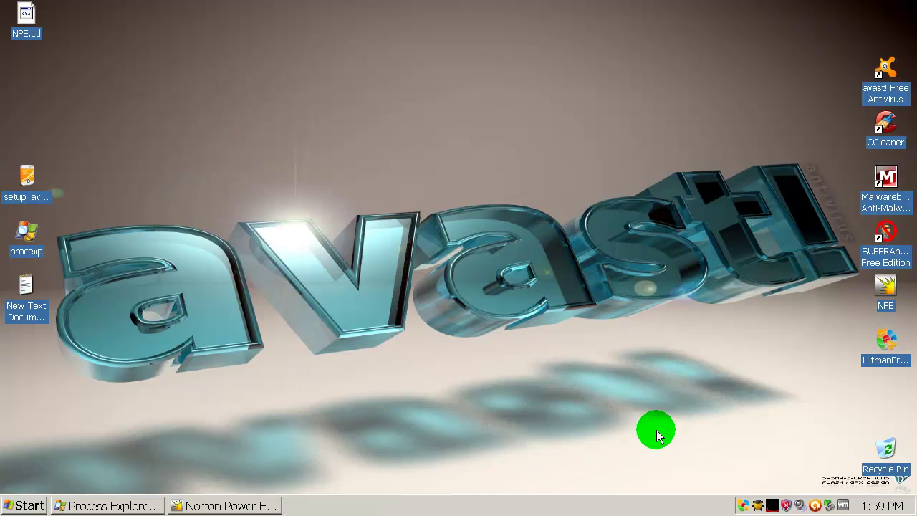
Step: Restore Norton Power Eraser, acknowledge its no-risks scan result, and exit the program
left_click(237, 506)
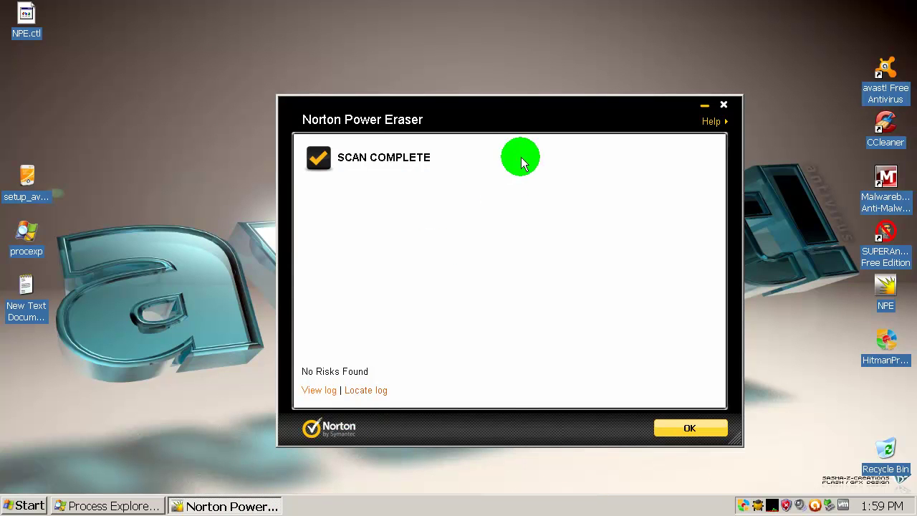
left_click_drag(506, 108, 524, 102)
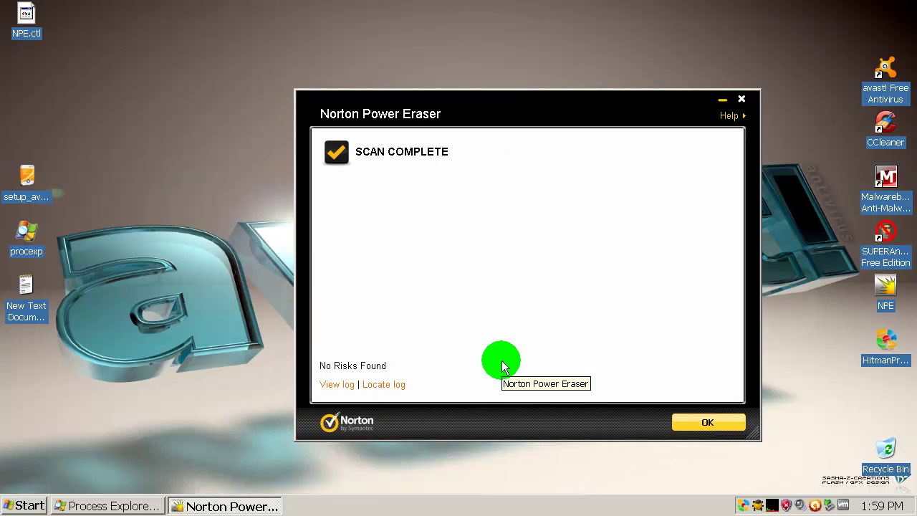
left_click(678, 422)
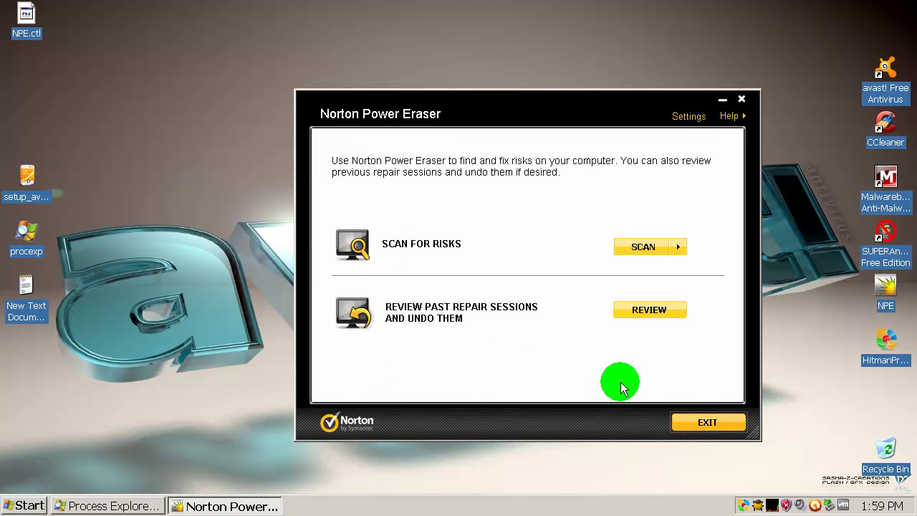
left_click(688, 424)
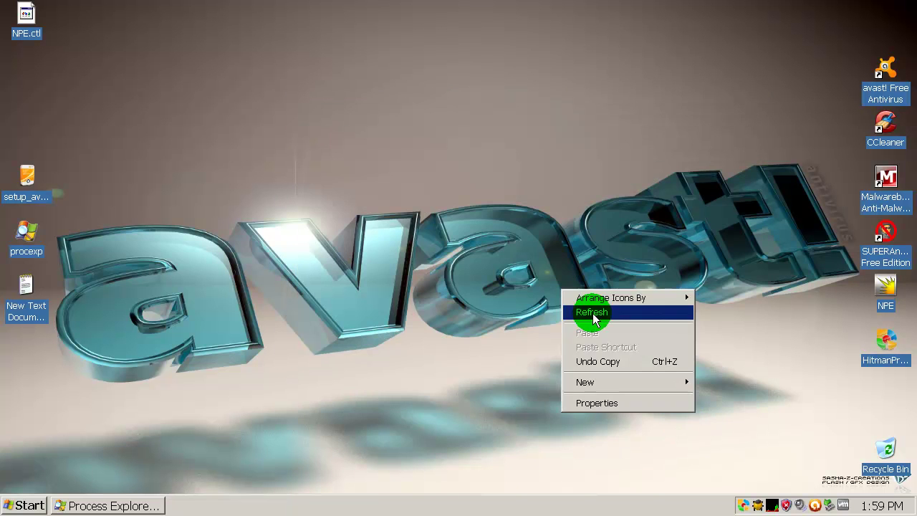
Step: Sort Process Explorer by Company Name and check AvastUI.exe and AvastSvc.exe memory use
left_click(592, 312)
left_click(115, 503)
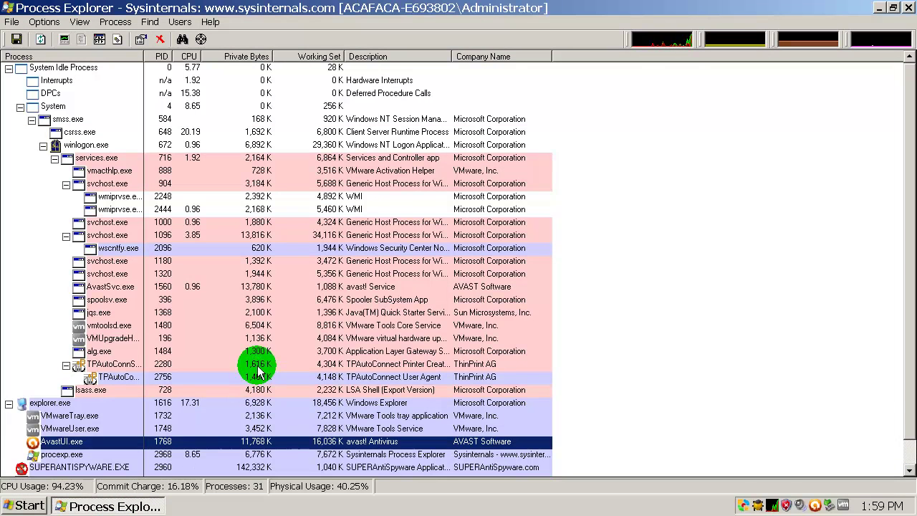
left_click(258, 329)
left_click(477, 57)
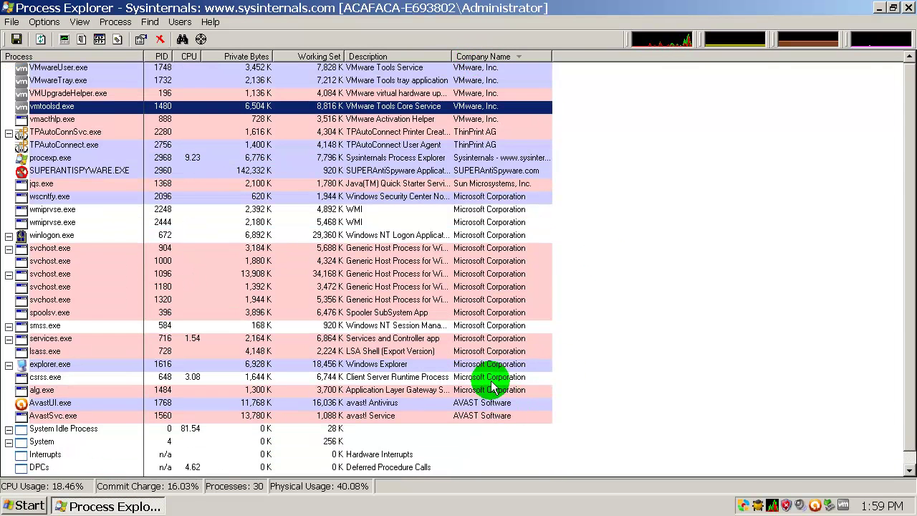
left_click(493, 417)
left_click(484, 403)
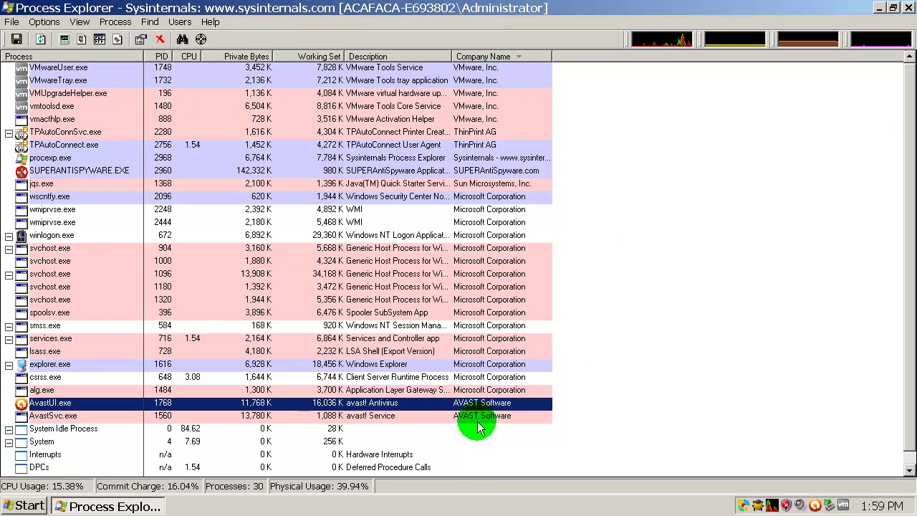
left_click(473, 418)
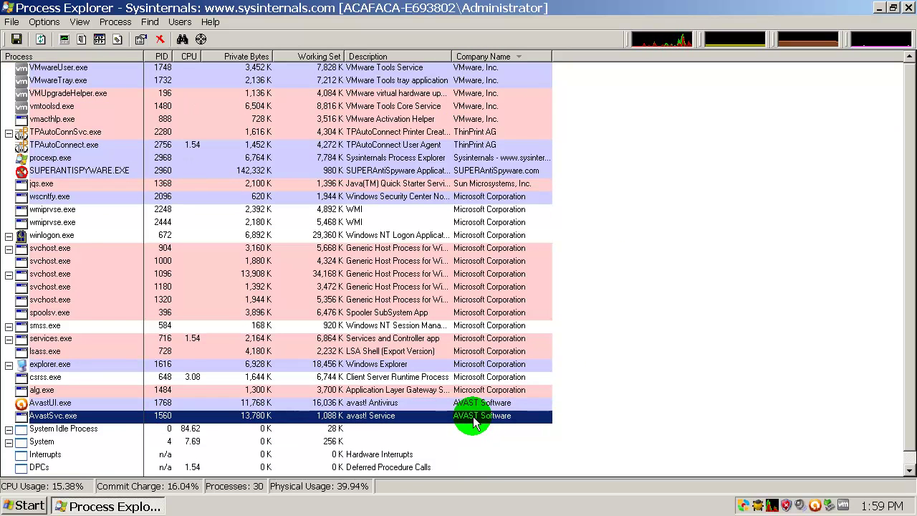
Step: Close Process Explorer, refresh the desktop, and open avast! Free Antivirus from the tray
left_click(908, 8)
right_click(502, 188)
left_click(539, 211)
left_click(816, 507)
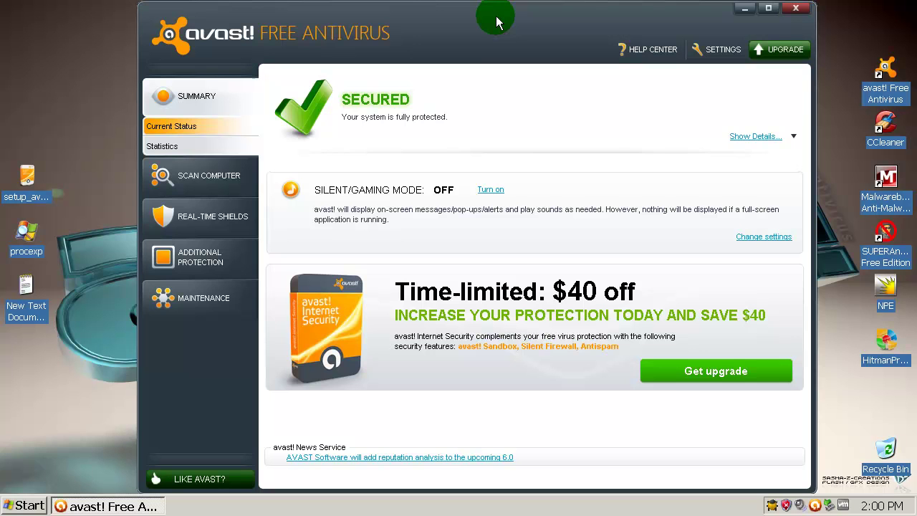
Step: View the Scan Computer, File System Shield and AutoSandbox pages in turn
left_click(229, 169)
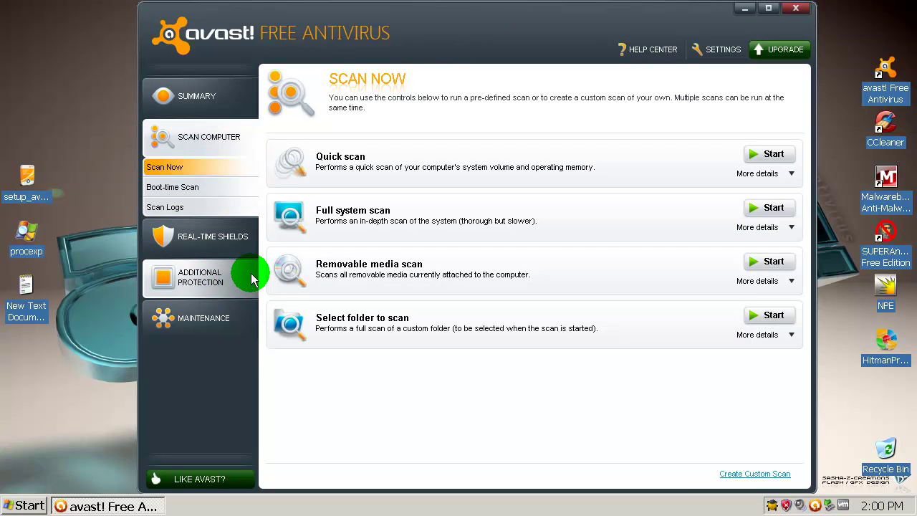
left_click(215, 236)
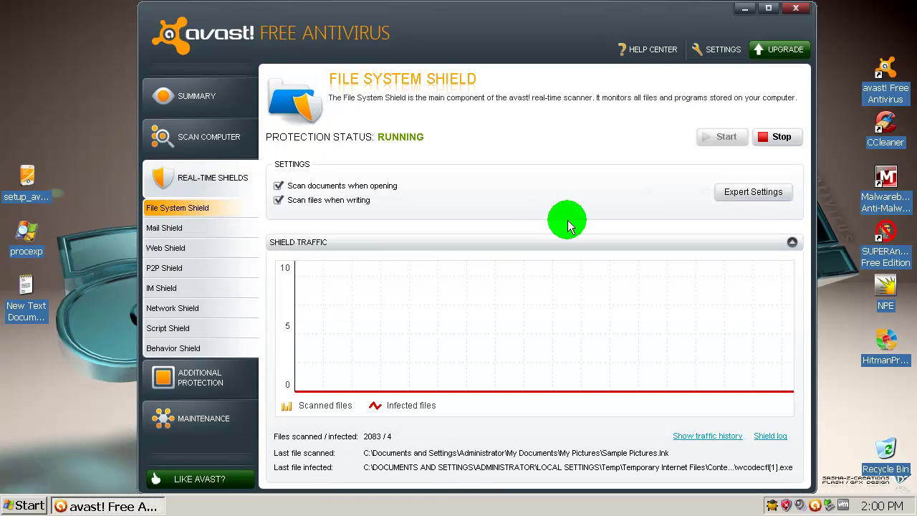
left_click(215, 376)
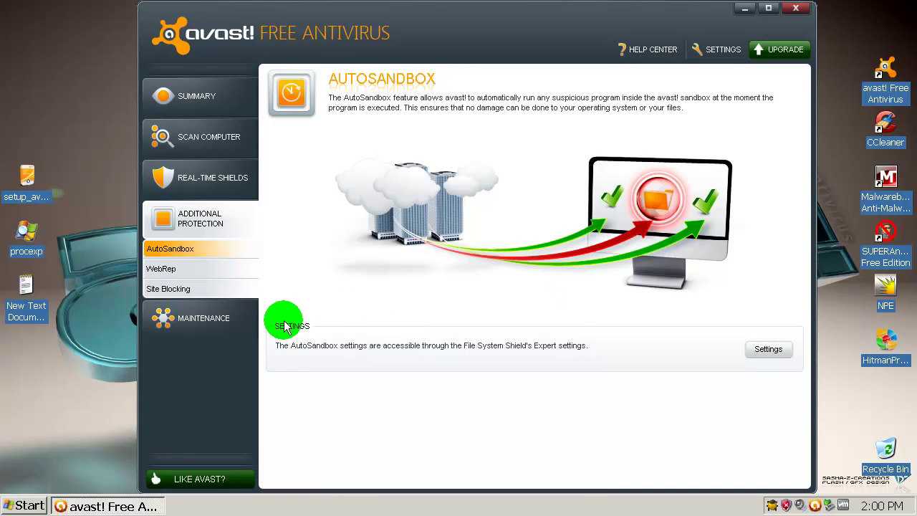
Step: Shift the avast! window sideways, close it, and refresh the desktop
left_click_drag(490, 28, 473, 31)
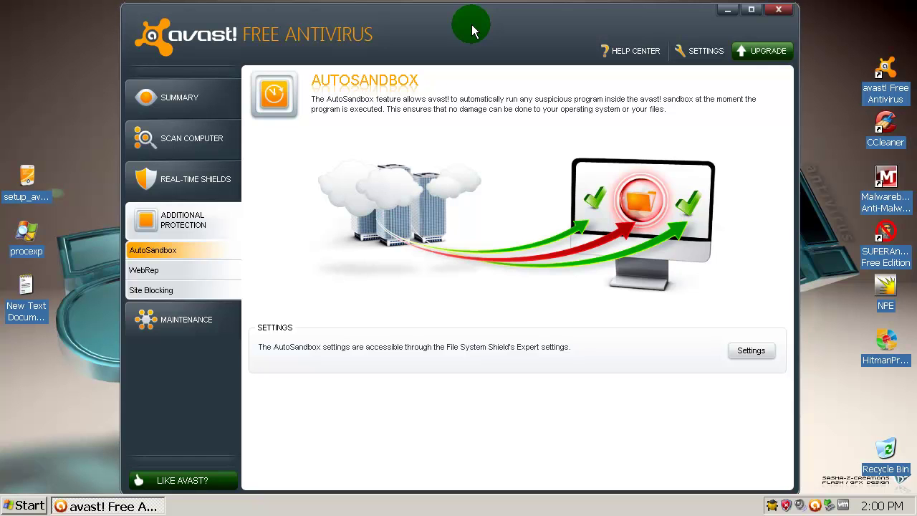
left_click_drag(472, 30, 550, 32)
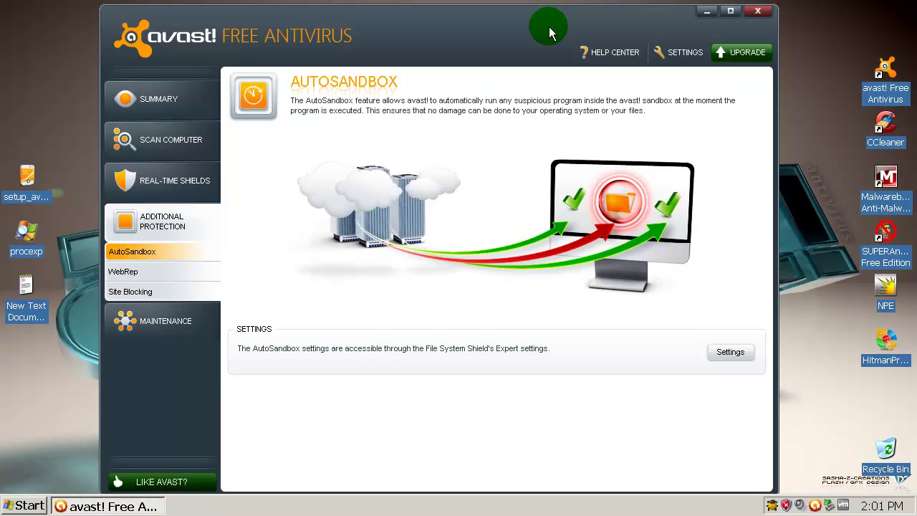
left_click(758, 12)
right_click(589, 119)
left_click(642, 143)
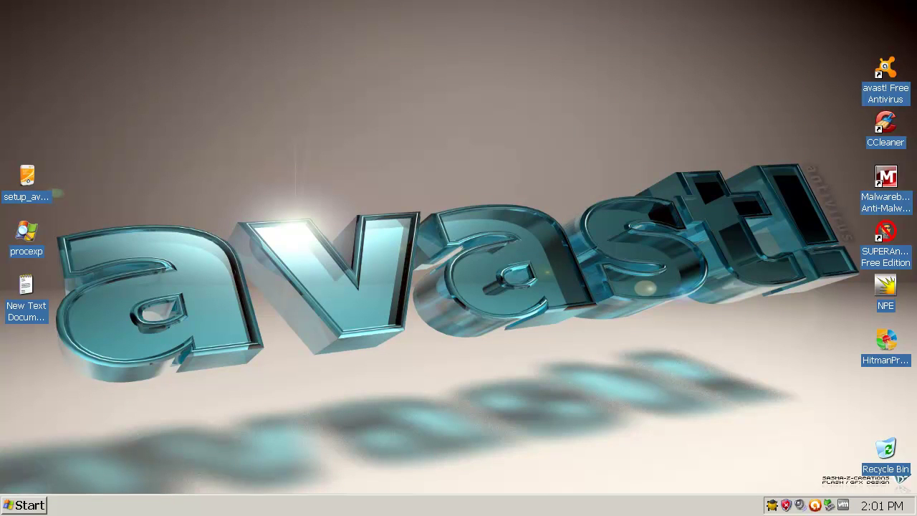